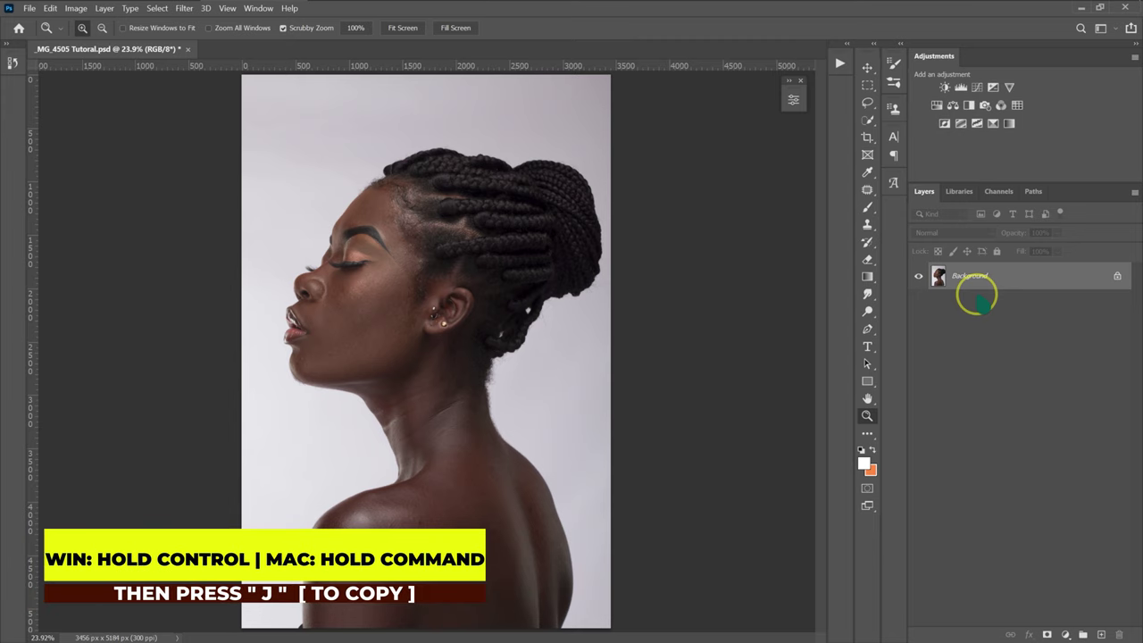
Duplicate the Background layer and enlarge the copy to about 114% with Free Transform
key(ctrl+j)
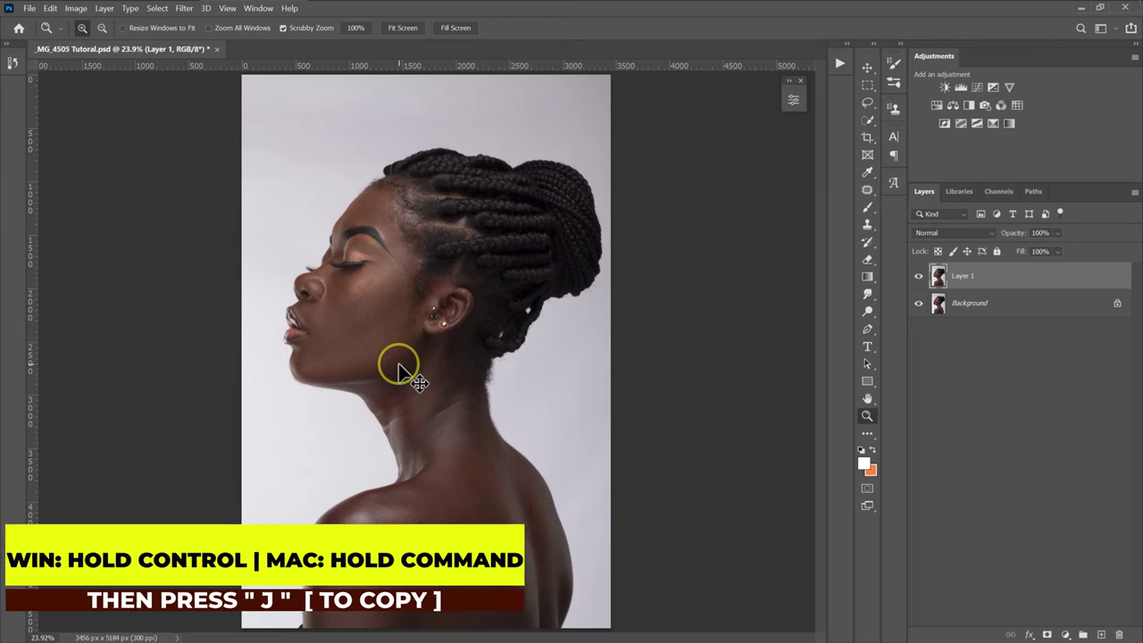
key(ctrl+minus)
key(ctrl+minus)
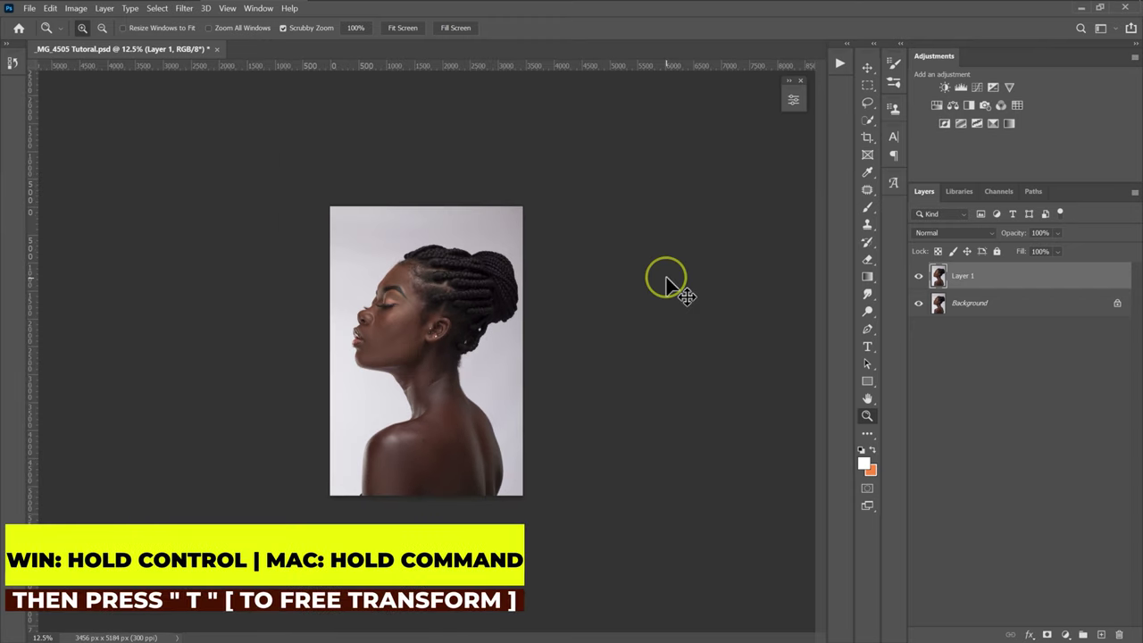
key(ctrl+t)
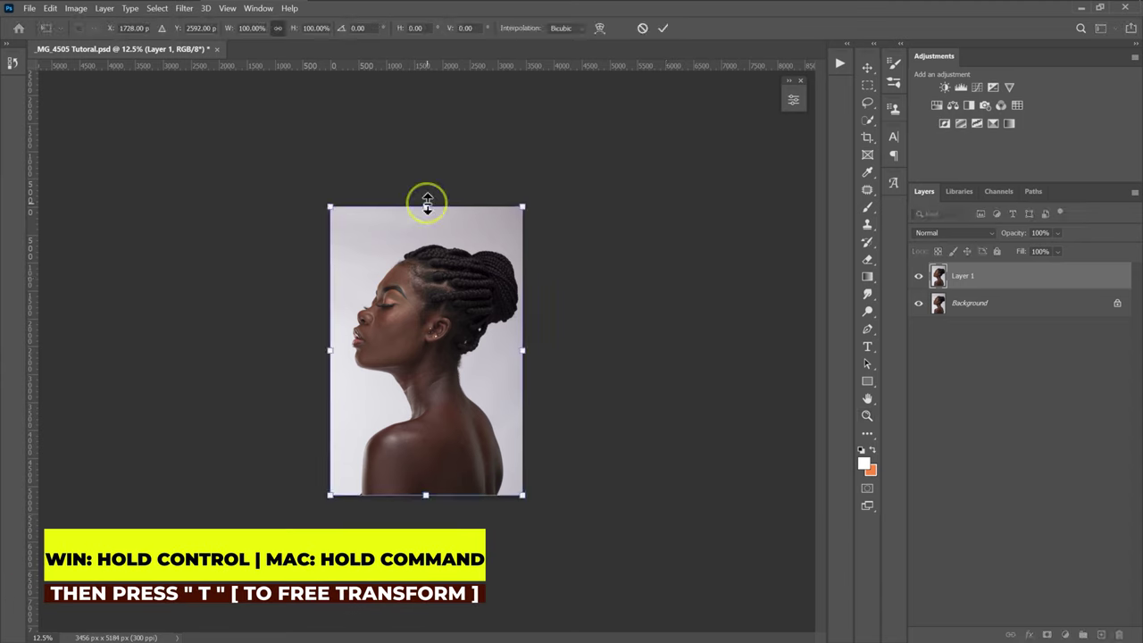
drag(427, 203, 425, 174)
drag(425, 495, 422, 500)
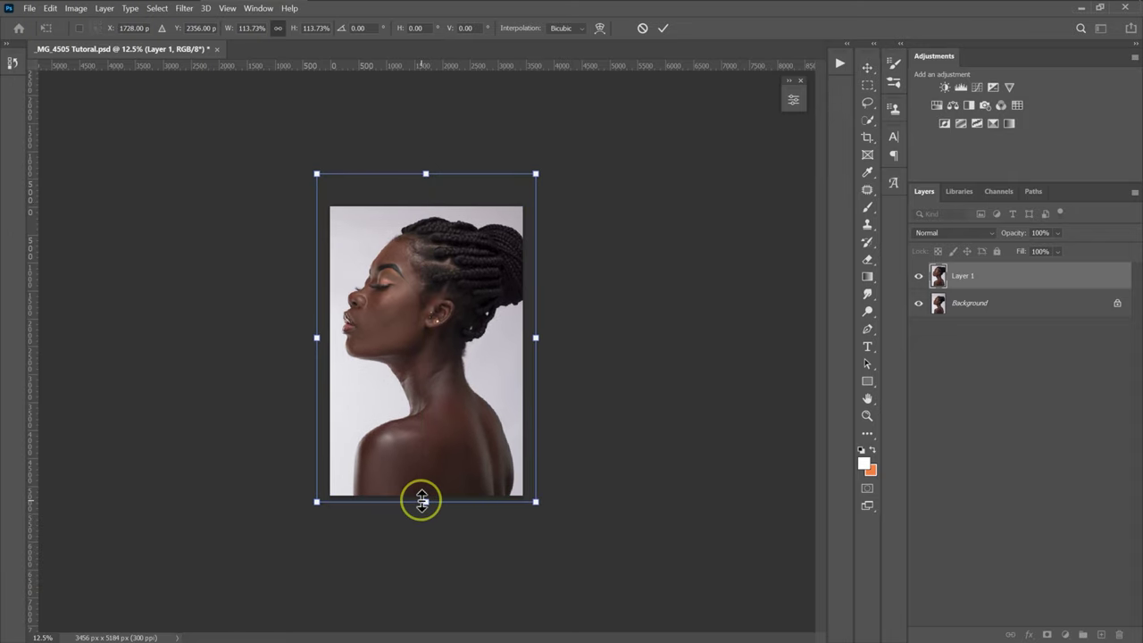
key(Return)
Convert the enlarged portrait layer to a smart object
click(444, 348)
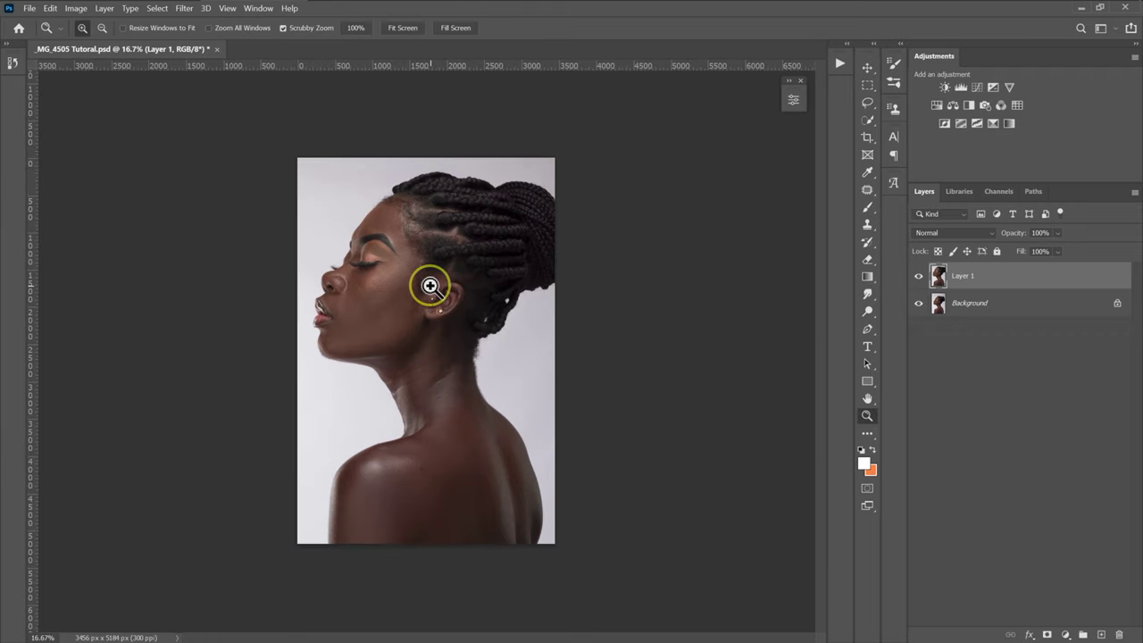
click(430, 285)
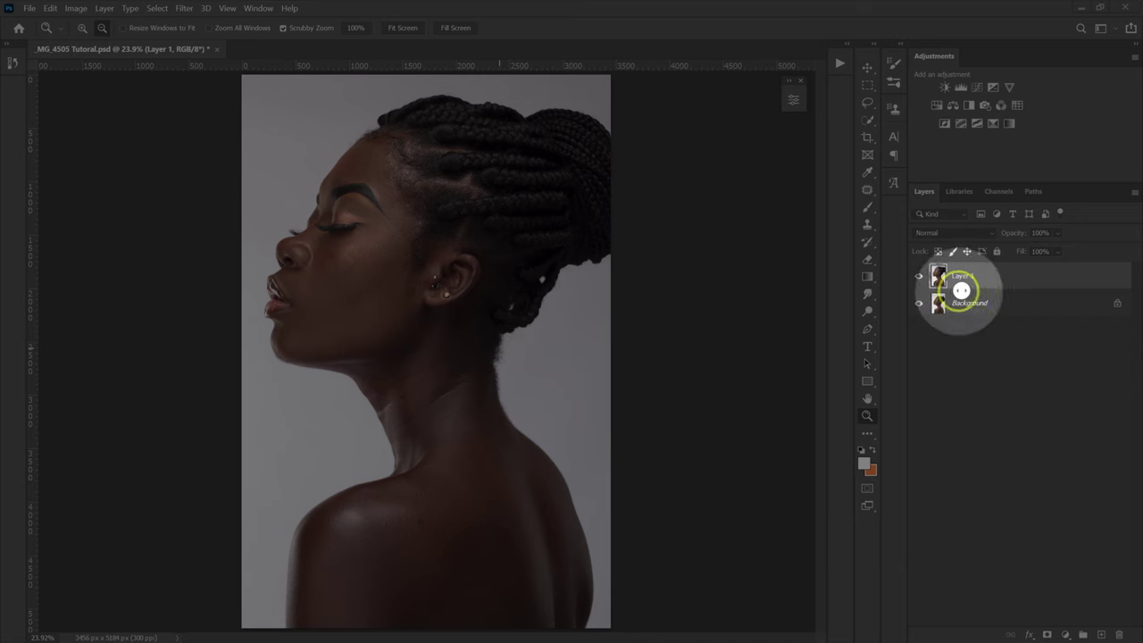
right_click(1009, 279)
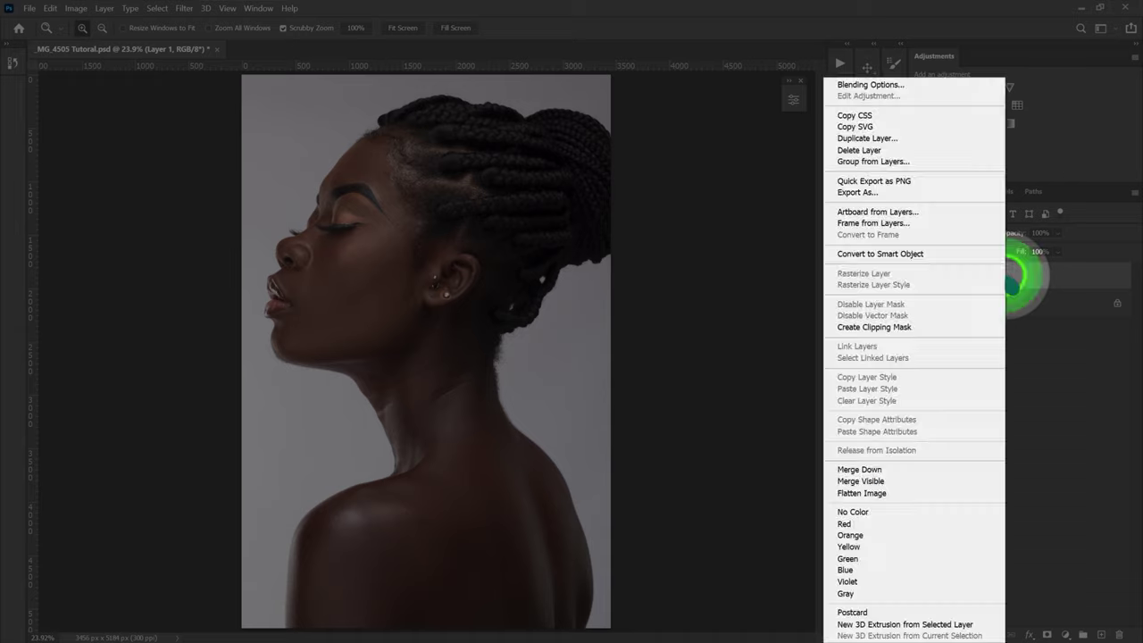
click(924, 255)
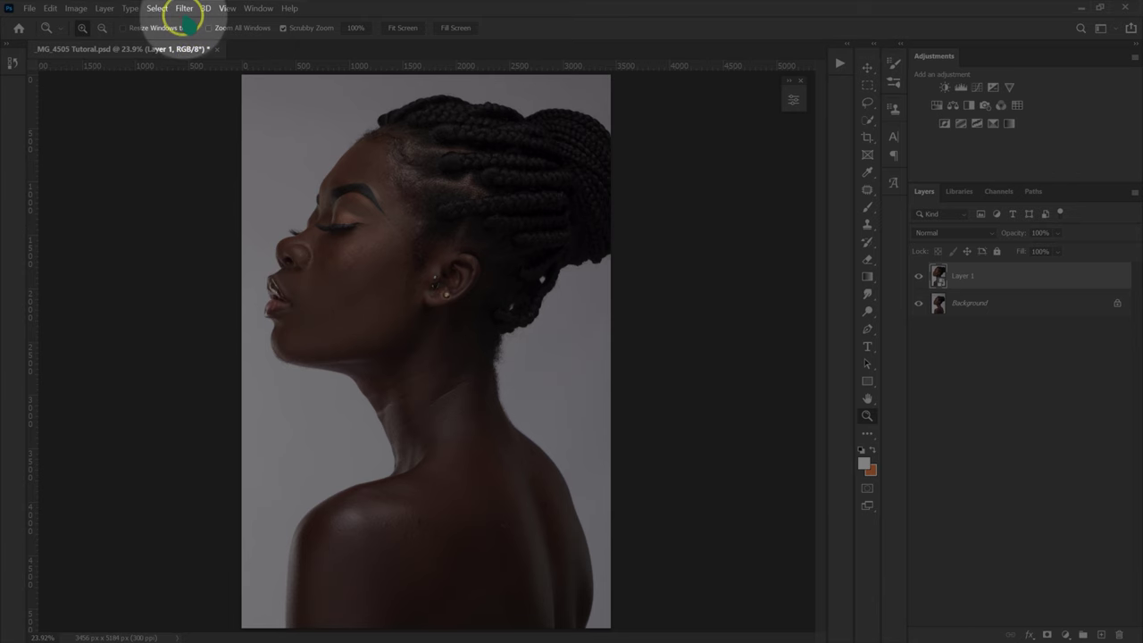
Apply the Liquify filter to the smart object and reshape the outline of the upper back with an 800-size Warp brush
click(185, 9)
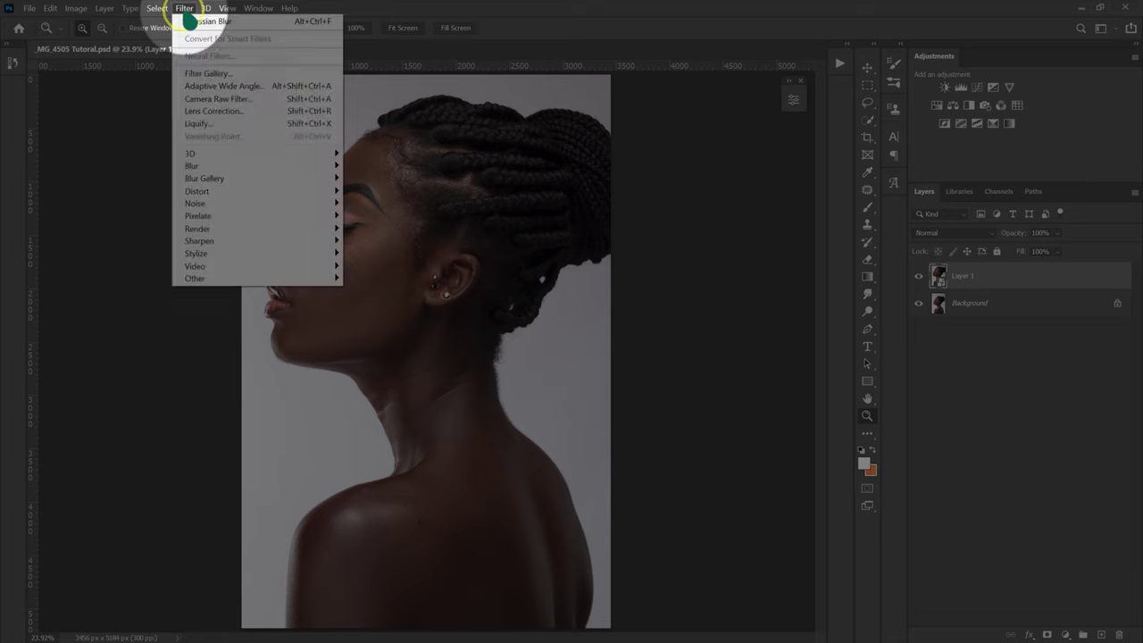
click(192, 125)
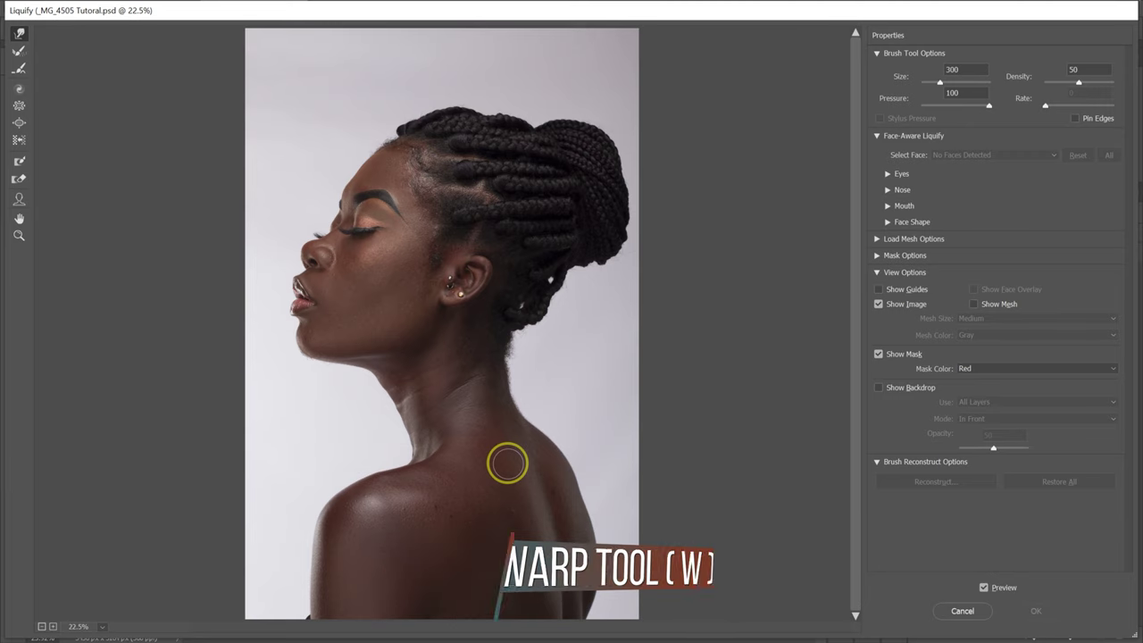
key(bracketright)
key(bracketright)
key(bracketright)
key(bracketright)
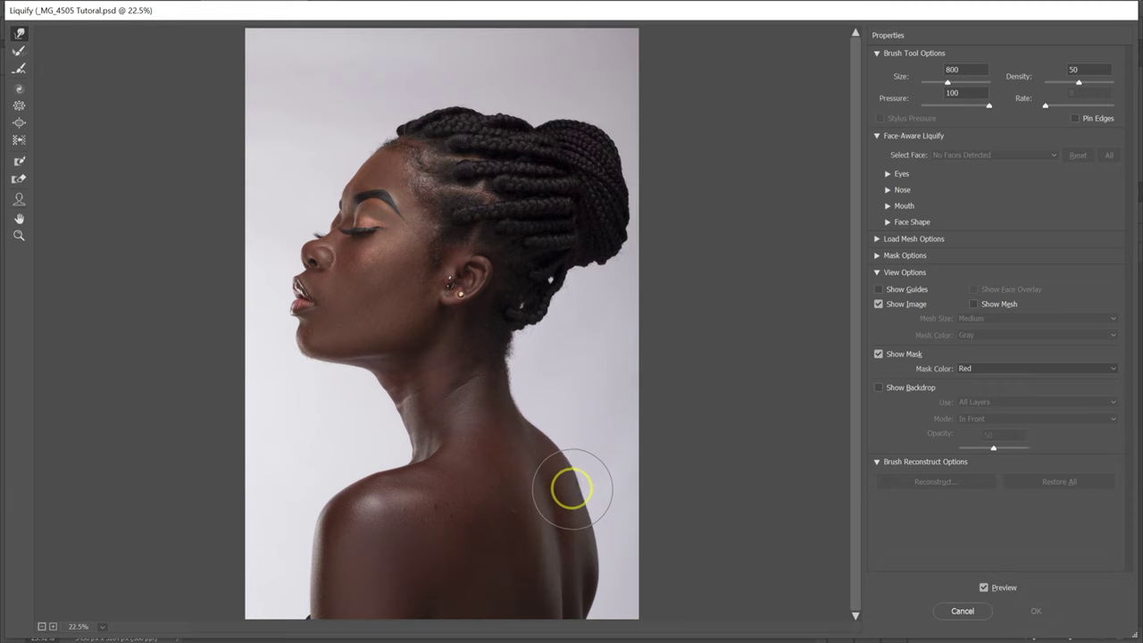
drag(571, 488, 574, 485)
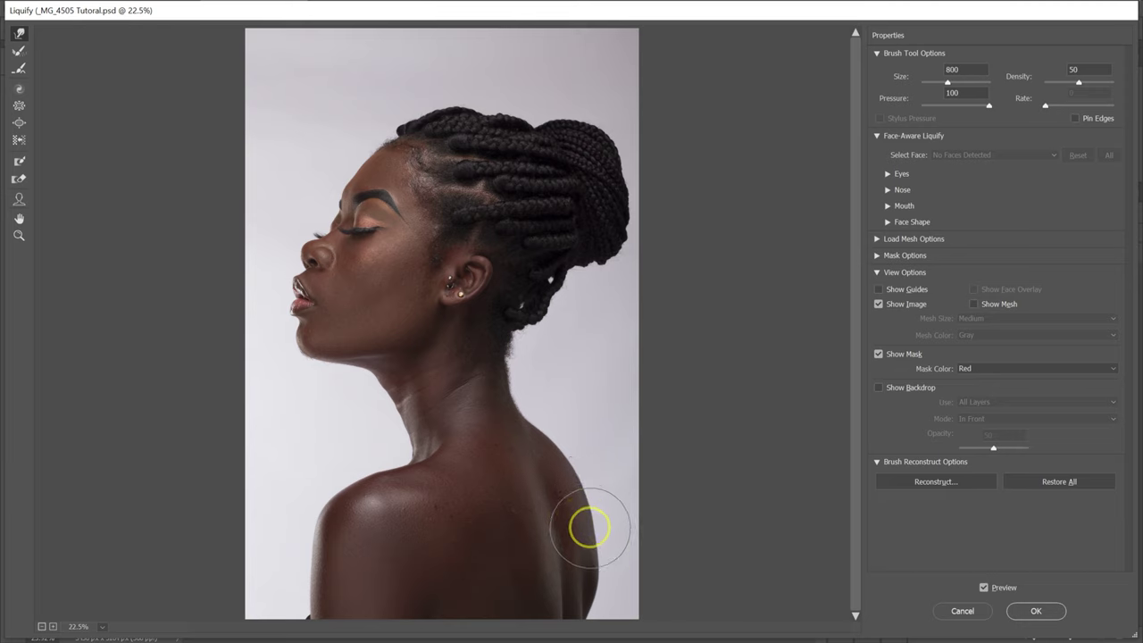
mouse_move(590, 528)
mouse_down()
mouse_move(557, 467)
mouse_move(487, 472)
mouse_up()
Reduce the Warp brush size to 200 and smooth the outline of the braids at the nape
key(bracketleft)
key(bracketleft)
key(bracketleft)
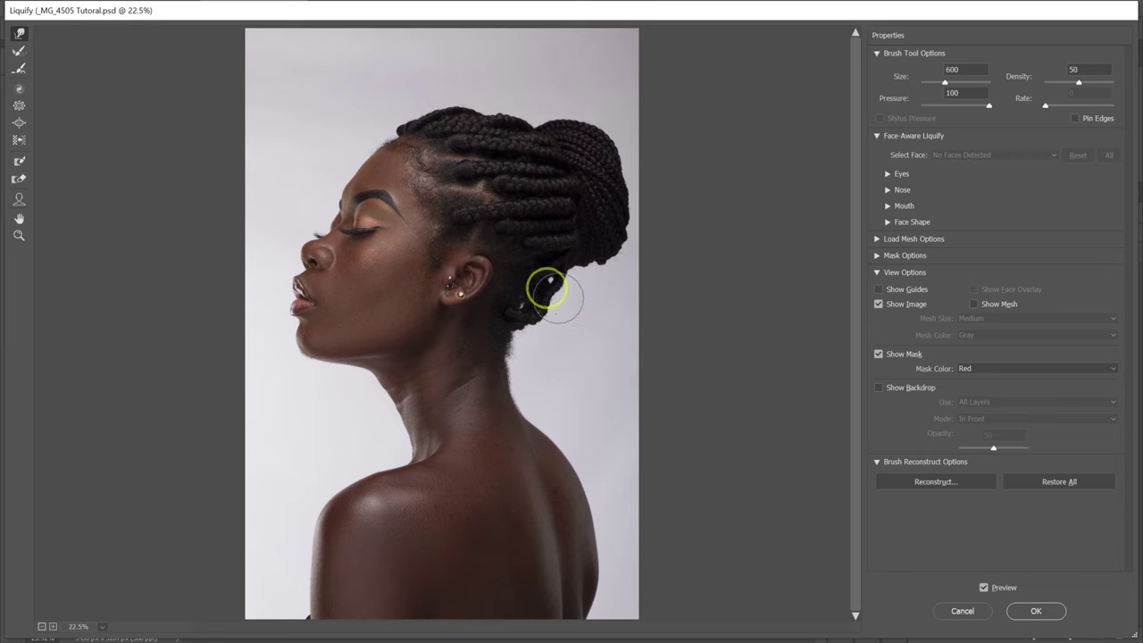
key(ctrl+plus)
key(ctrl+plus)
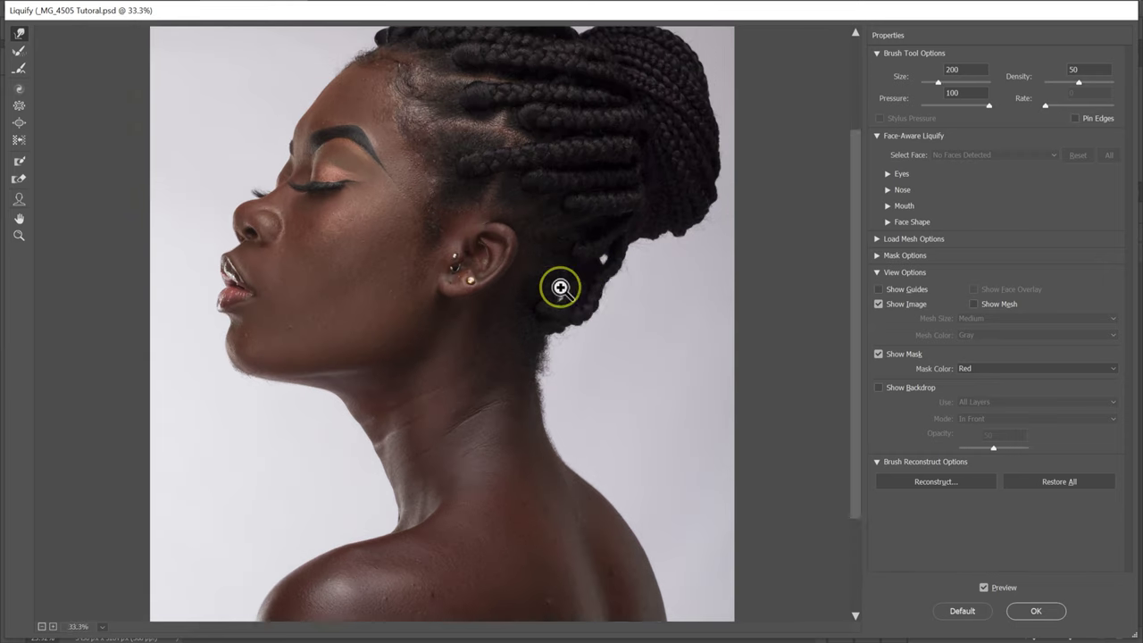
key(ctrl+plus)
key(ctrl+minus)
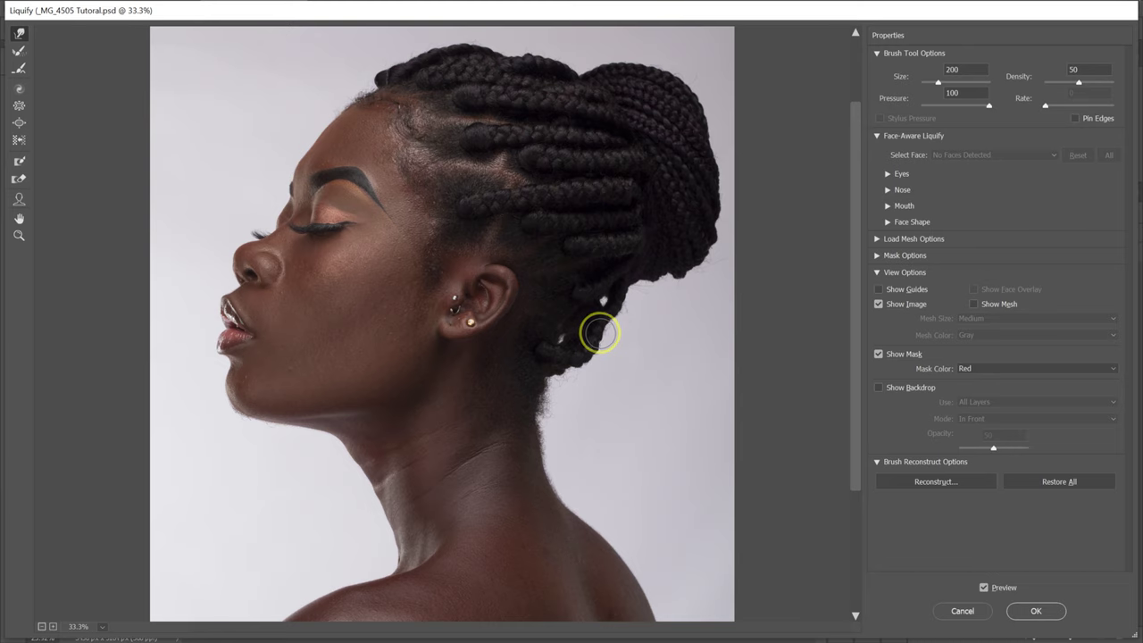
drag(613, 328, 615, 314)
click(617, 314)
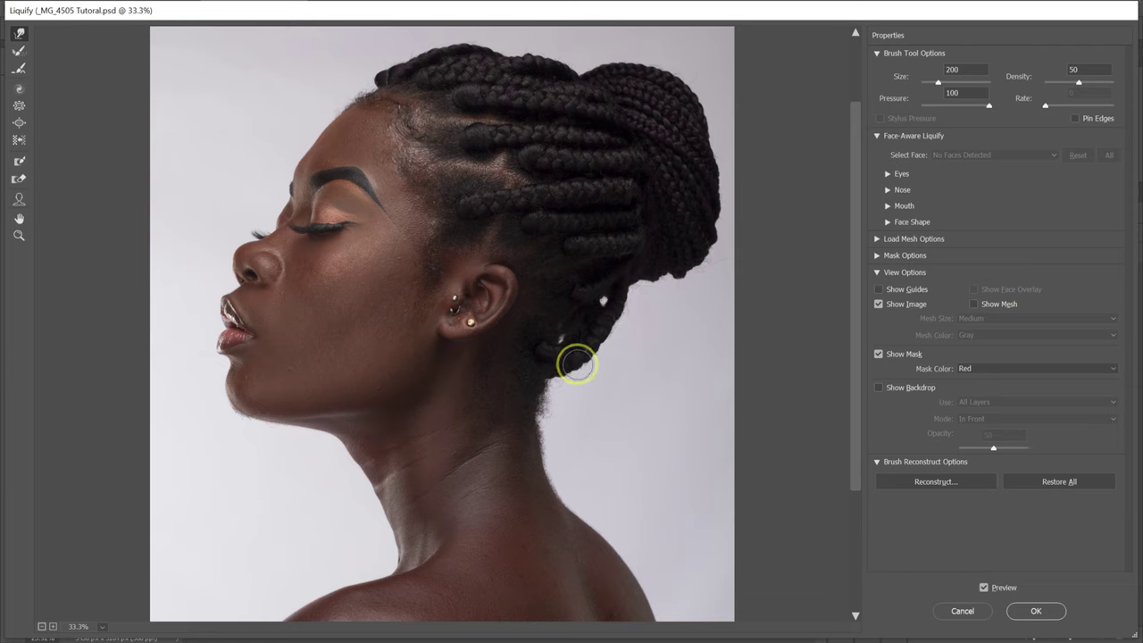
Warp the lower and outer edges of the hair bun into a smoother, rounder outline
drag(668, 274, 709, 247)
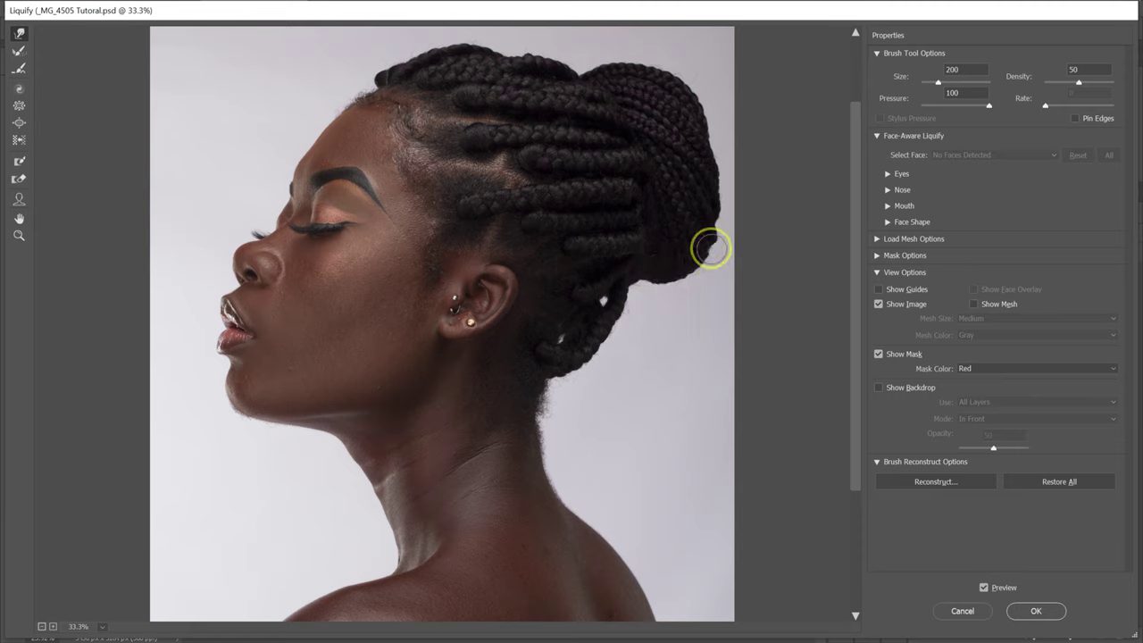
drag(706, 141, 725, 215)
drag(653, 246, 589, 314)
Refine the outline of the lower back with the Warp brush and accept the Liquify changes
scroll(317, 465, down, 3)
scroll(317, 464, up, 2)
scroll(317, 464, down, 2)
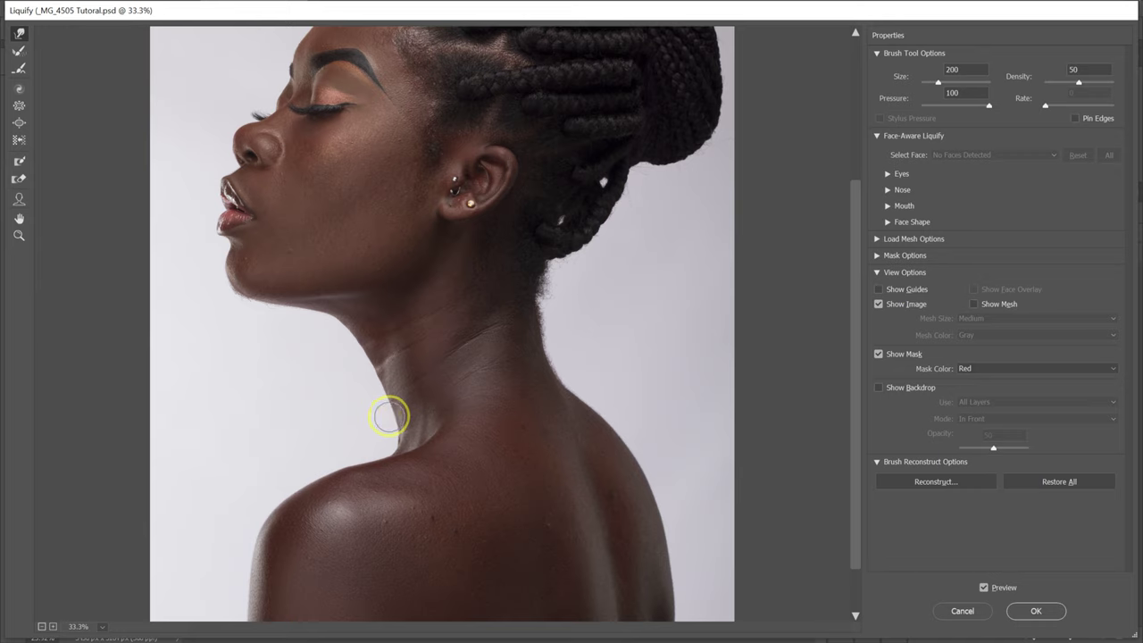
scroll(251, 315, down, 3)
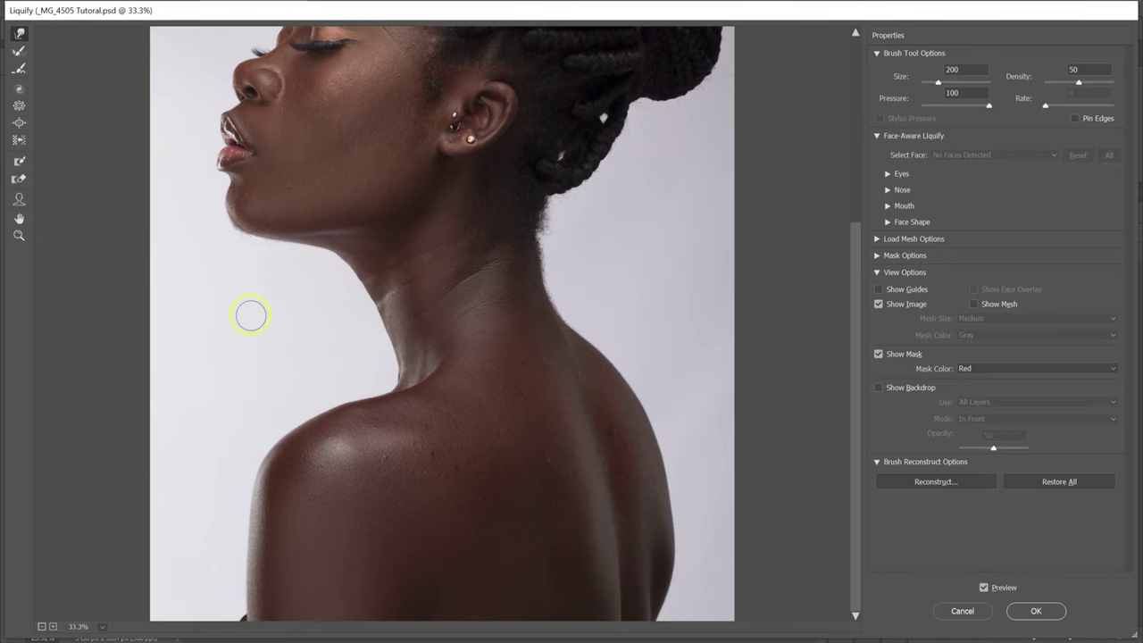
drag(664, 598, 671, 571)
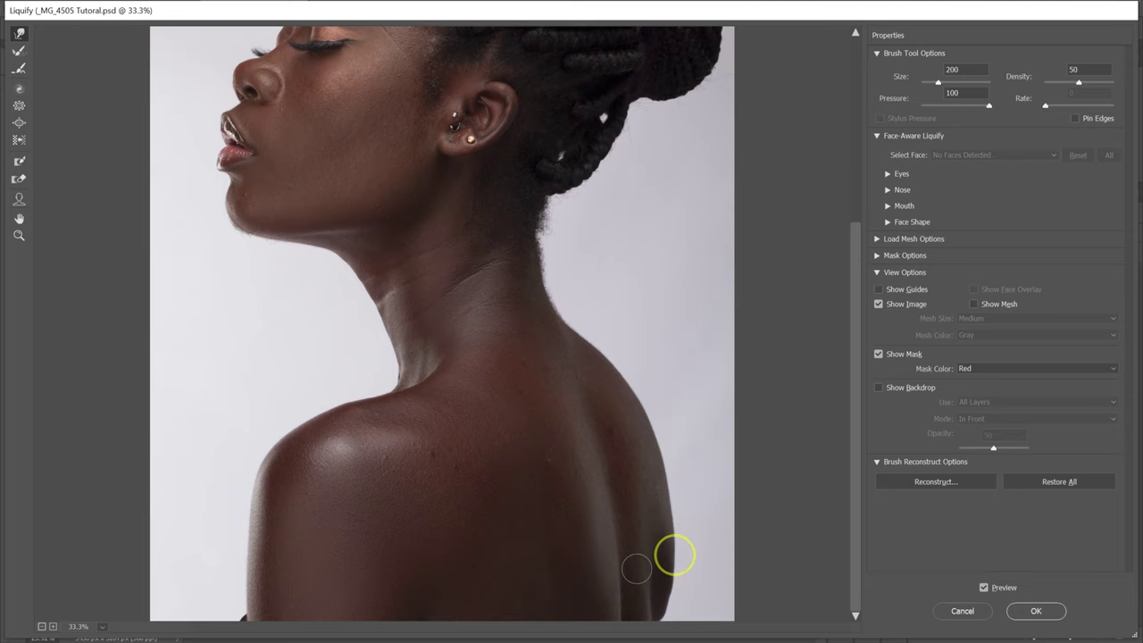
click(1040, 611)
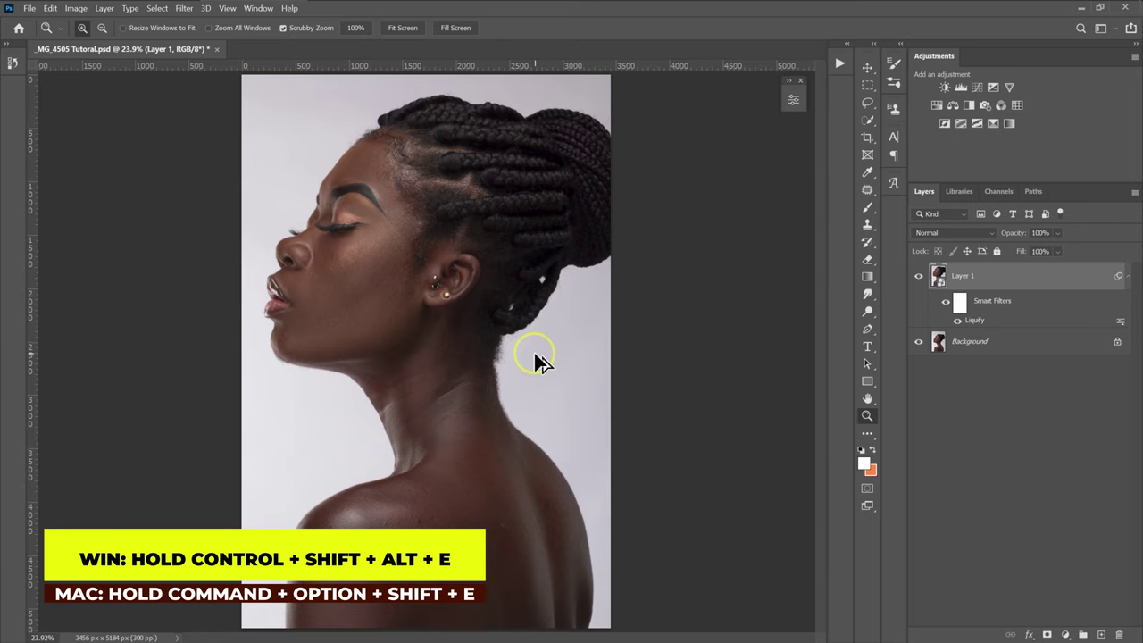
Stamp all visible layers into a new layer and cover the bright gaps in the braids with the Patch tool
key(ctrl+shift+alt+e)
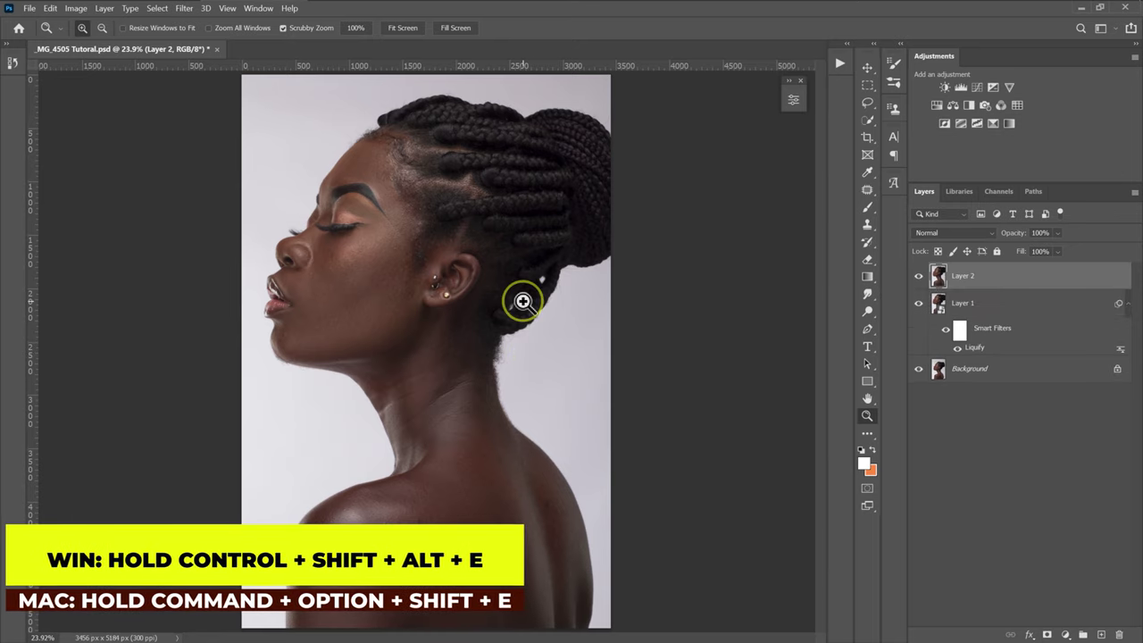
drag(523, 302, 830, 304)
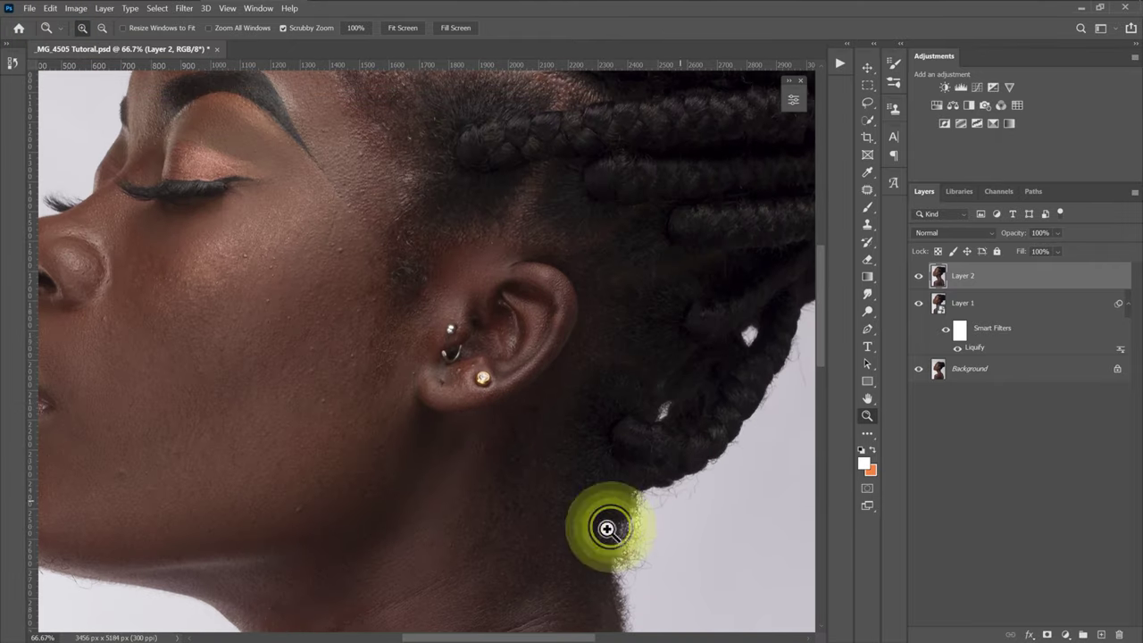
drag(581, 630, 629, 634)
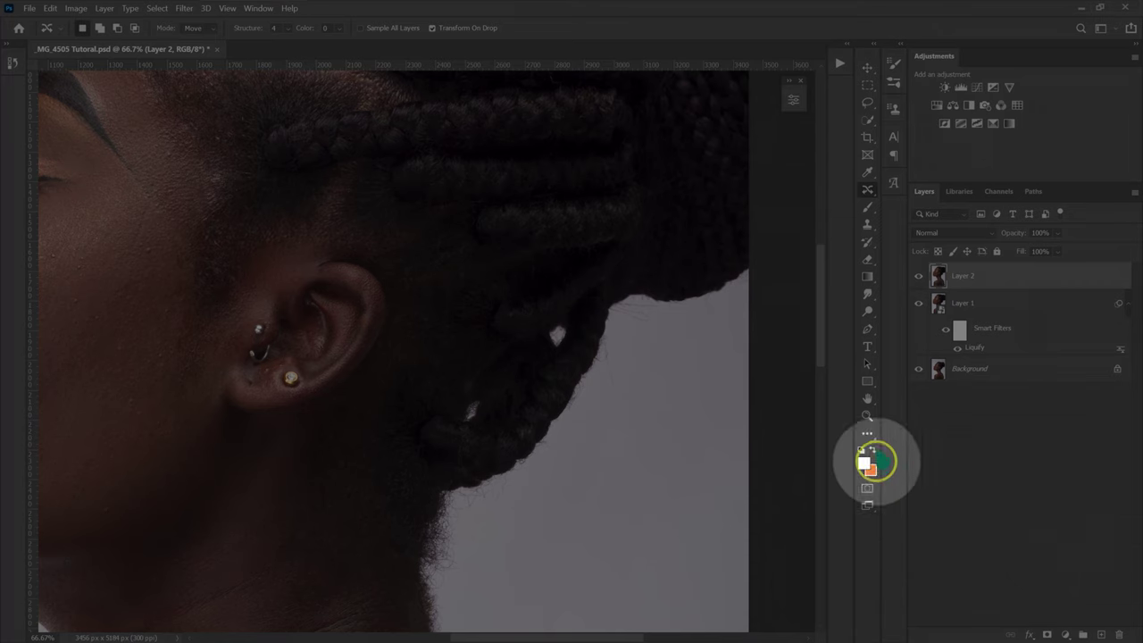
click(868, 188)
click(868, 187)
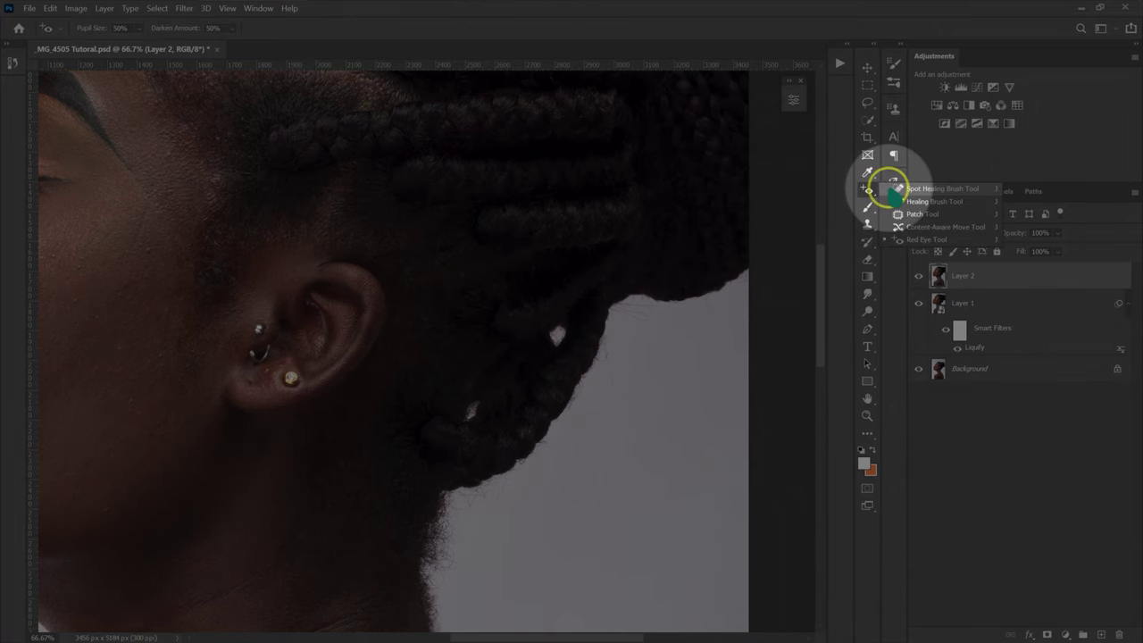
click(920, 214)
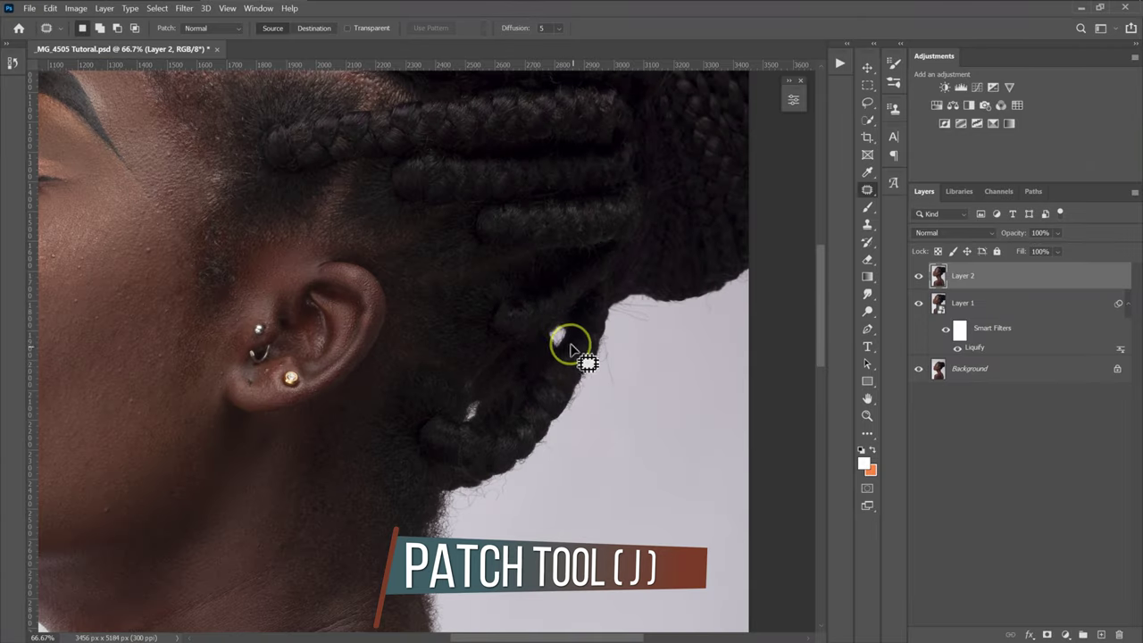
mouse_move(564, 322)
mouse_down()
mouse_move(543, 356)
mouse_move(571, 350)
mouse_move(560, 335)
mouse_move(526, 375)
mouse_move(513, 360)
mouse_move(538, 362)
mouse_move(527, 356)
mouse_move(565, 340)
mouse_move(498, 418)
mouse_move(477, 393)
mouse_move(461, 398)
mouse_move(458, 420)
mouse_move(484, 430)
mouse_move(489, 403)
mouse_move(475, 416)
mouse_move(508, 378)
mouse_up()
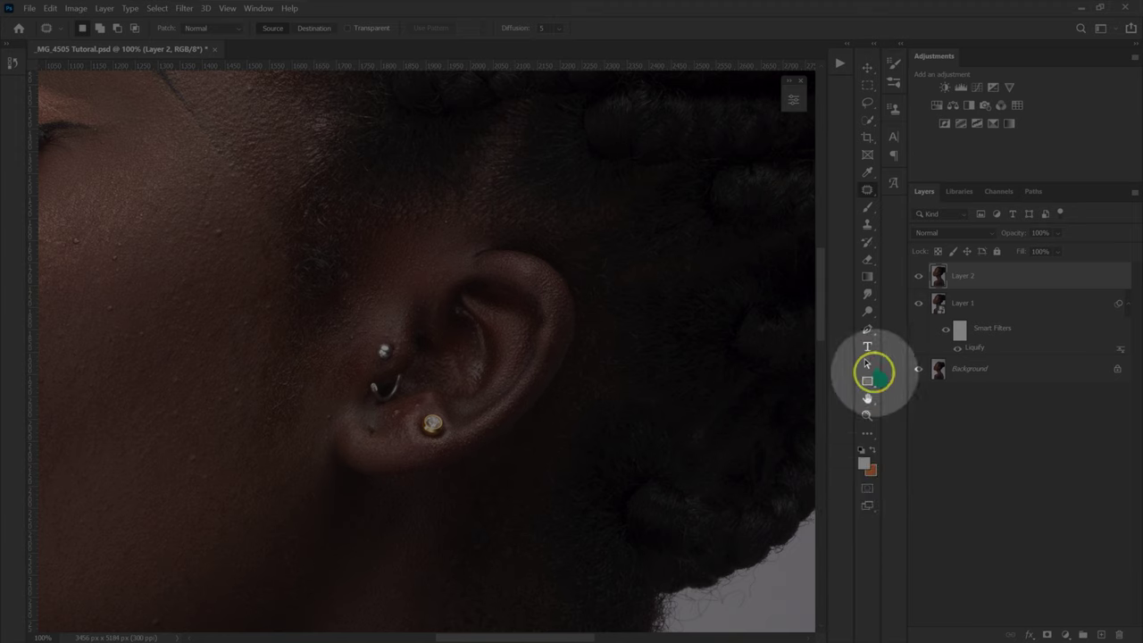
Clone the gold ear stud onto the empty piercing at the front of the earlobe using a 70 px Hard Round Clone Stamp
click(867, 225)
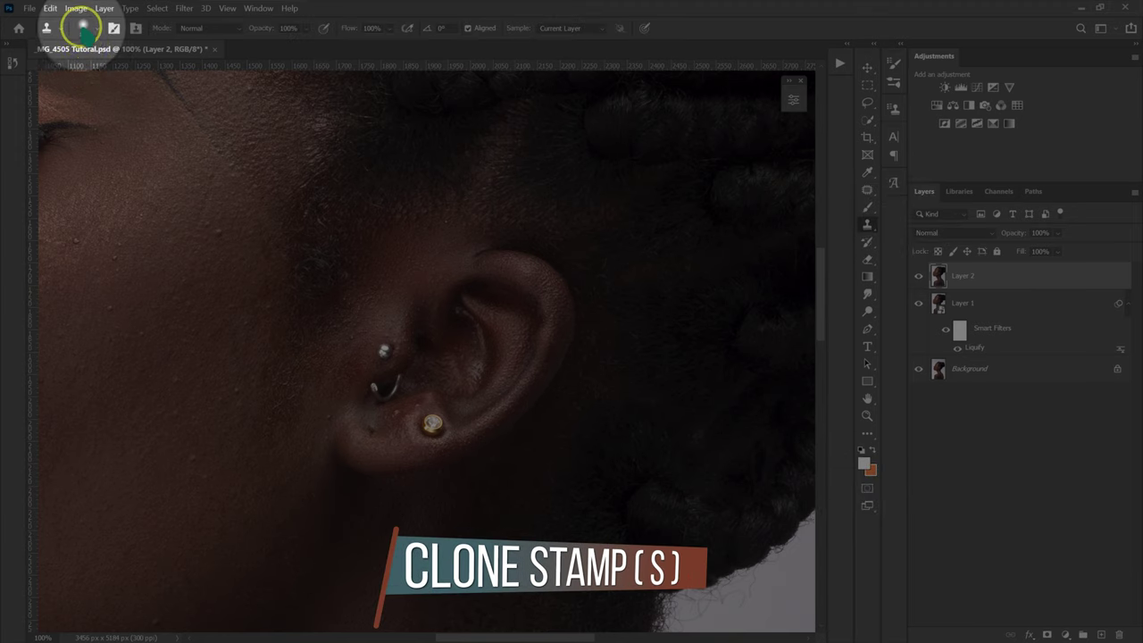
click(85, 28)
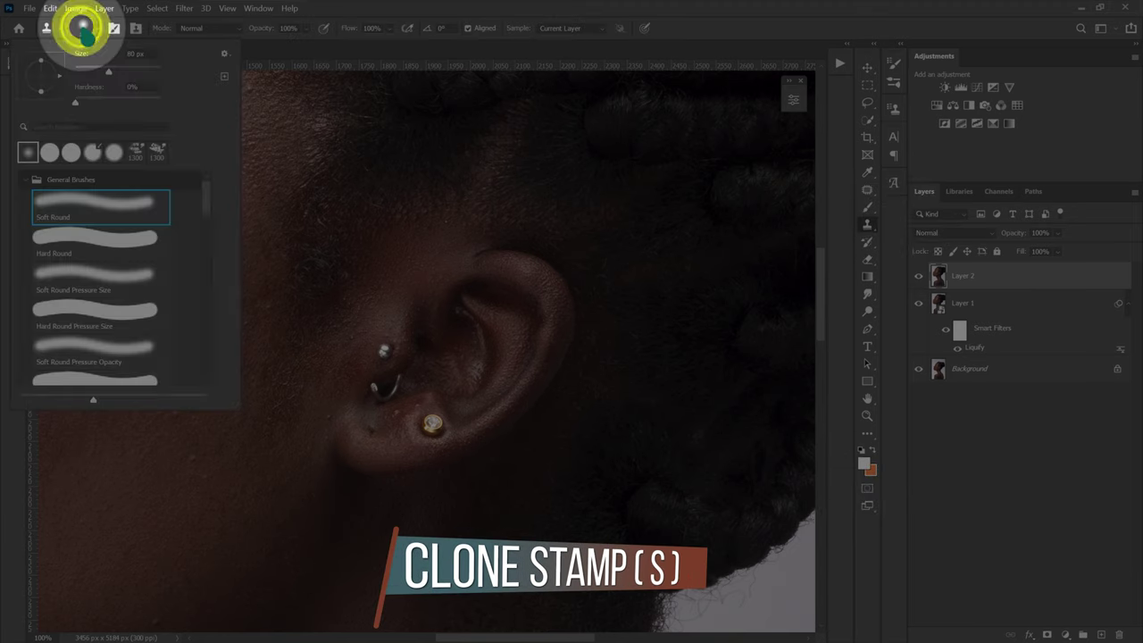
double_click(56, 255)
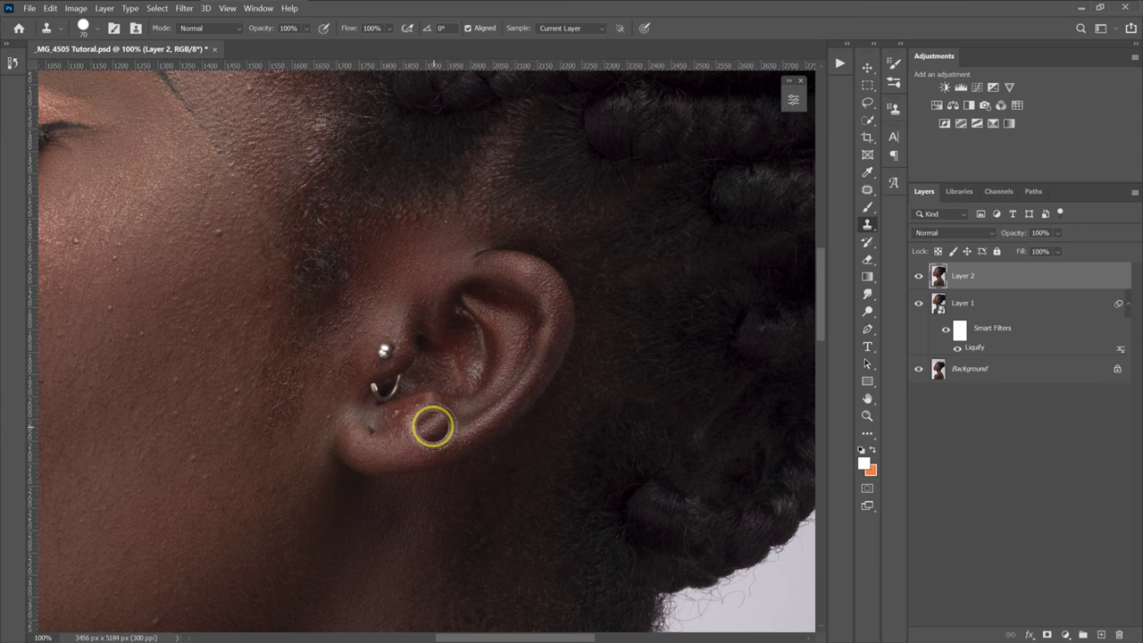
alt+click(440, 426)
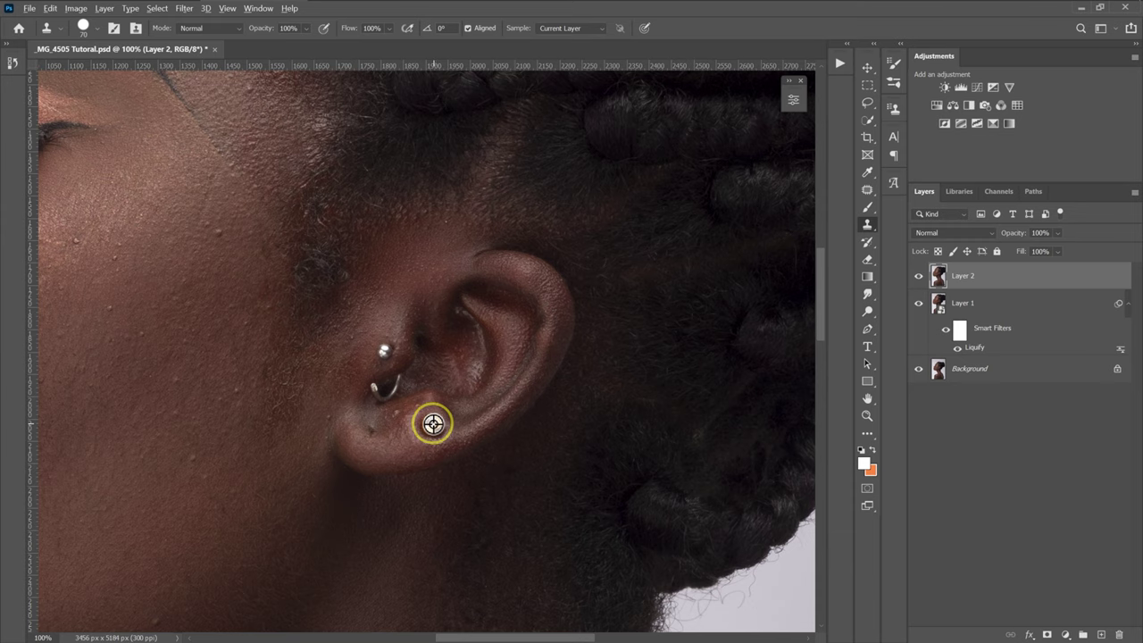
alt+click(433, 424)
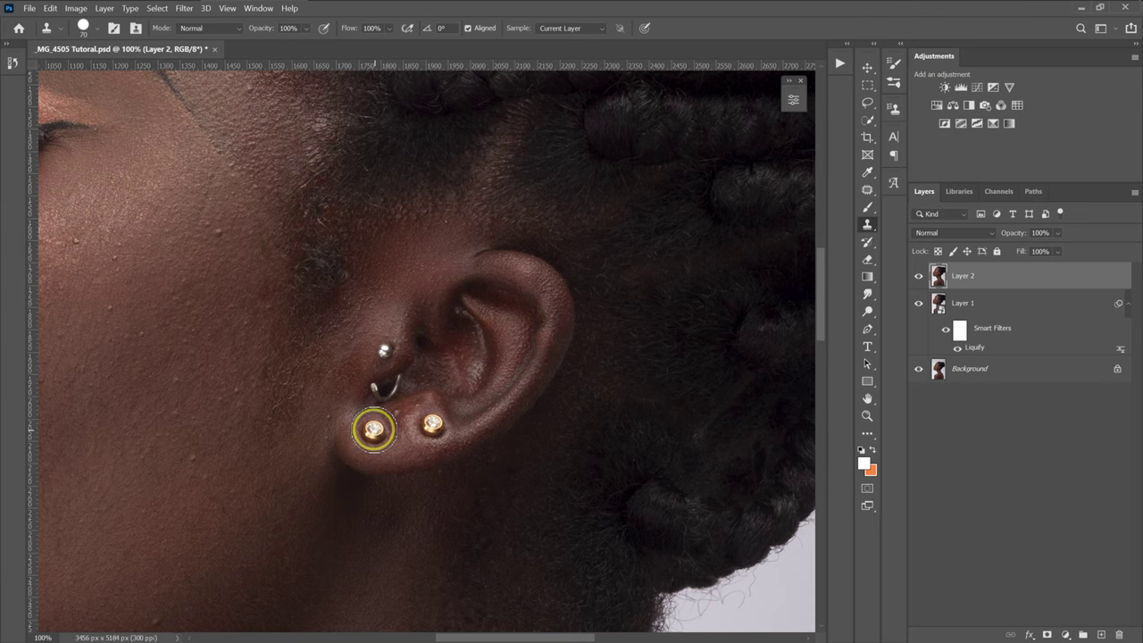
click(376, 429)
key(bracketleft)
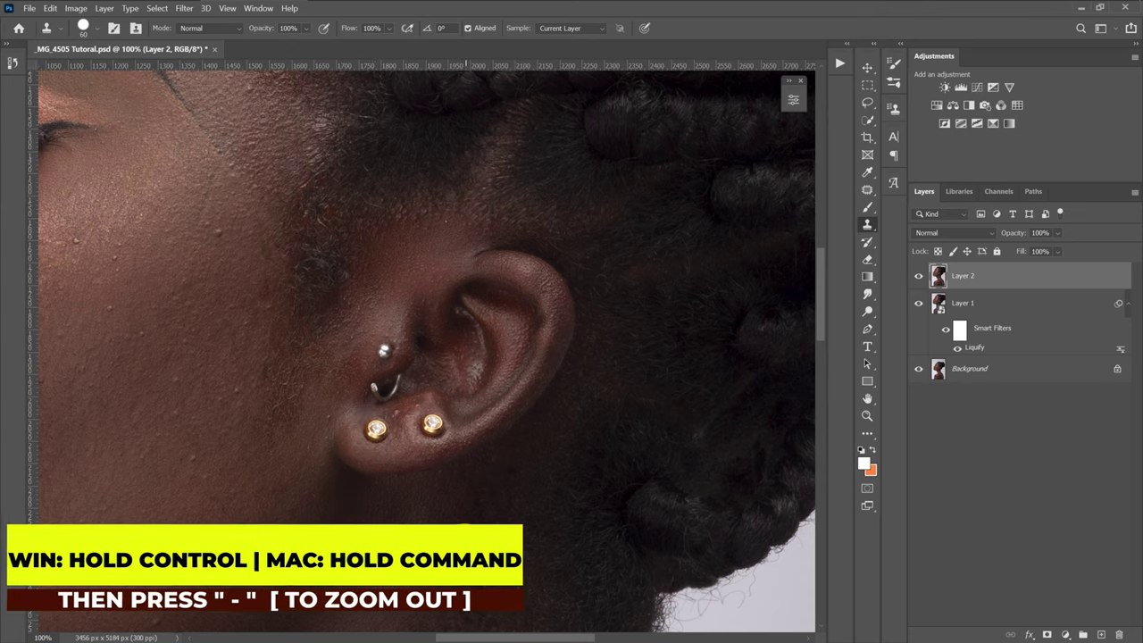
Draw the first Pen path segment from under the hair bun down the nape and bend it inward with the Curvature Pen
key(ctrl+minus)
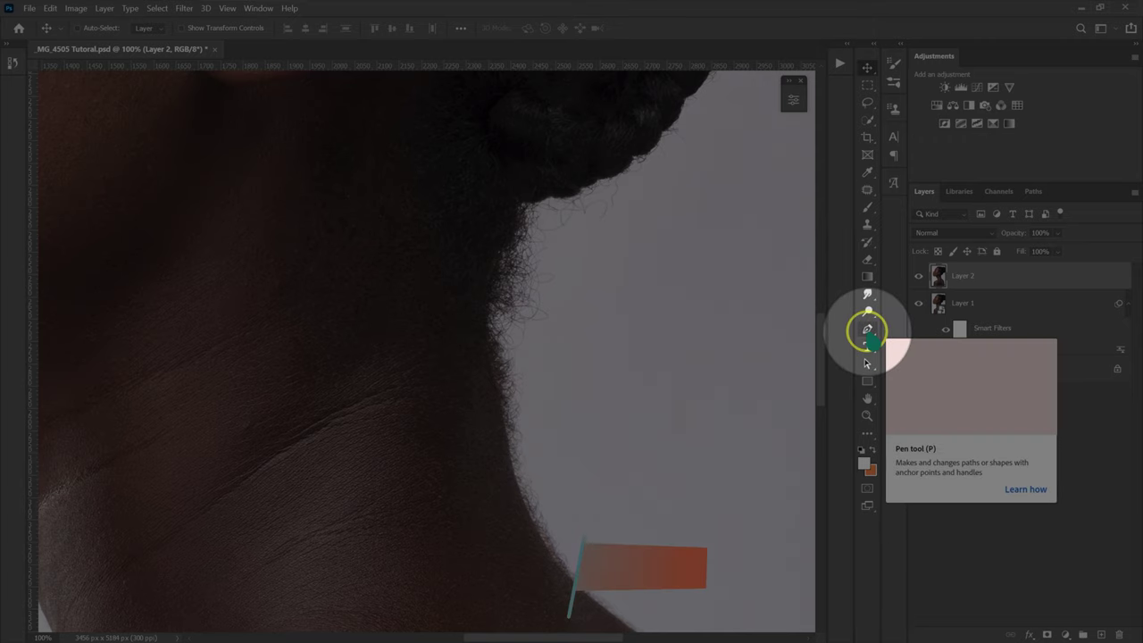
click(867, 329)
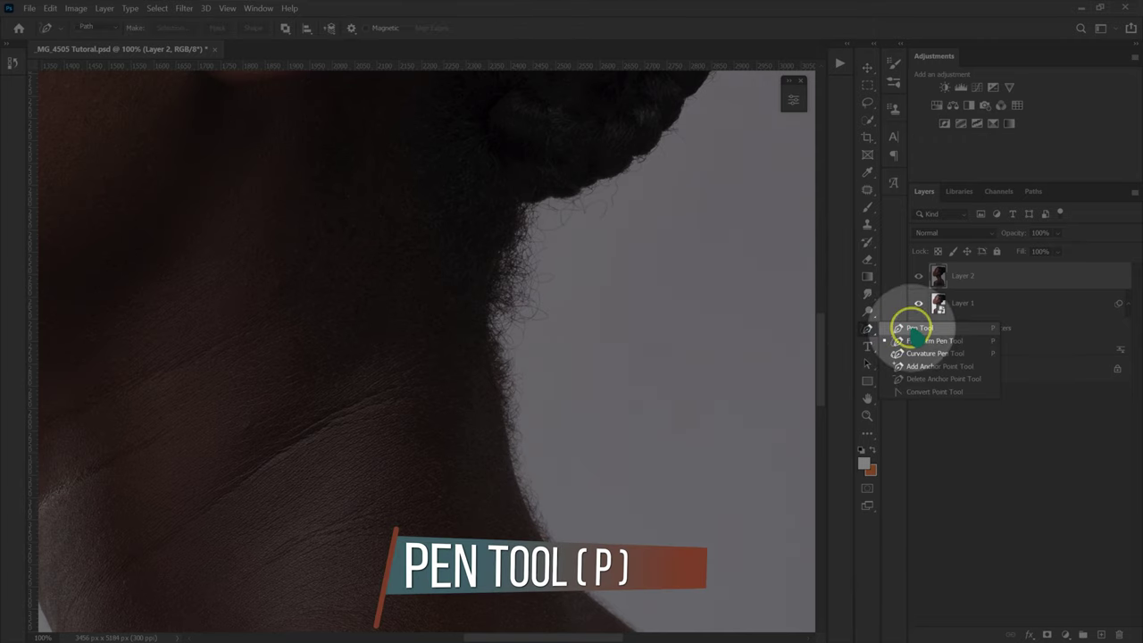
drag(911, 319, 913, 327)
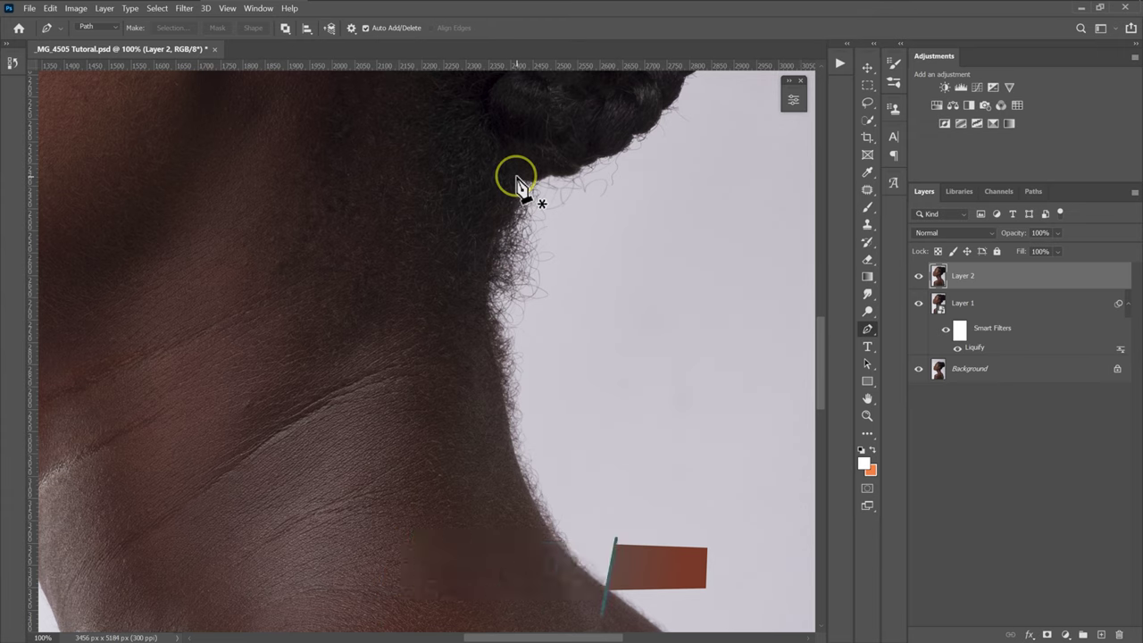
click(516, 176)
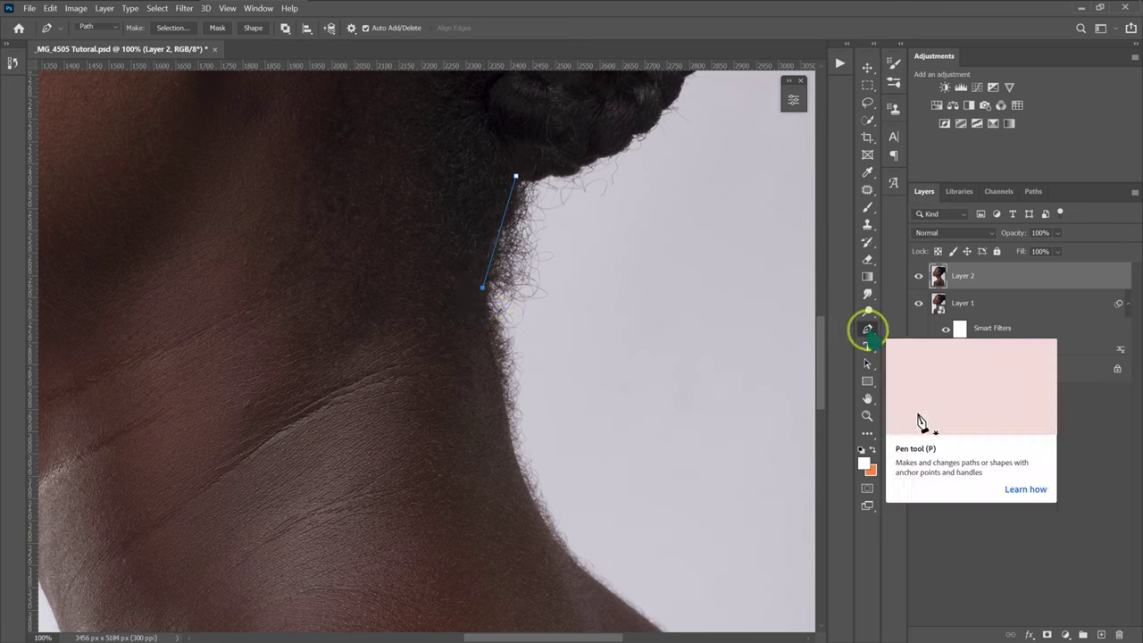
right_click(867, 330)
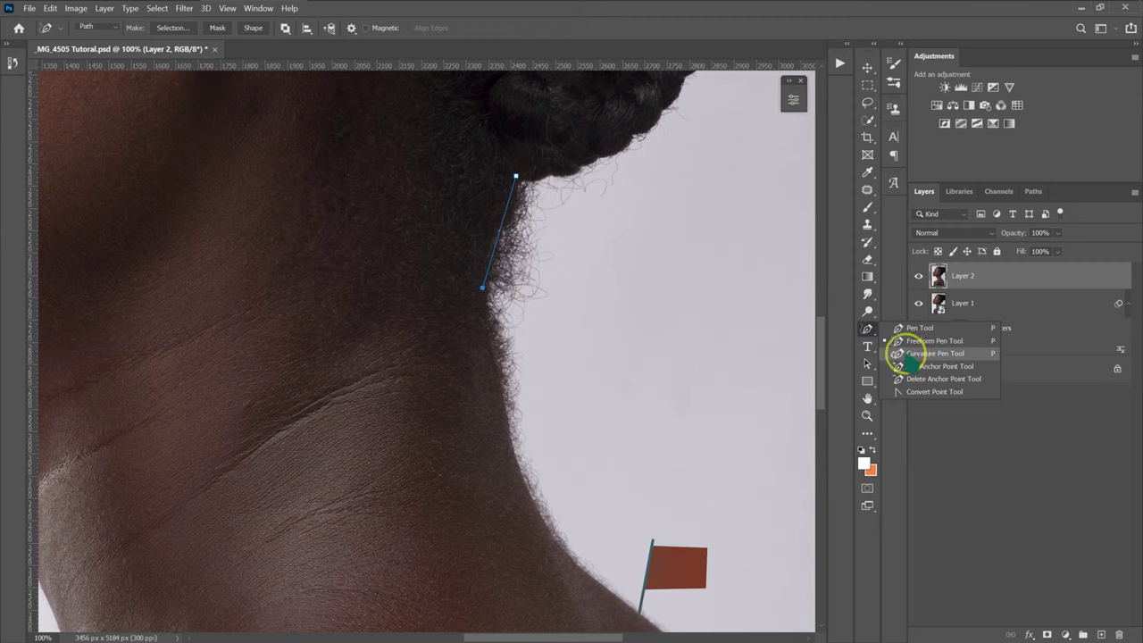
click(929, 353)
click(500, 233)
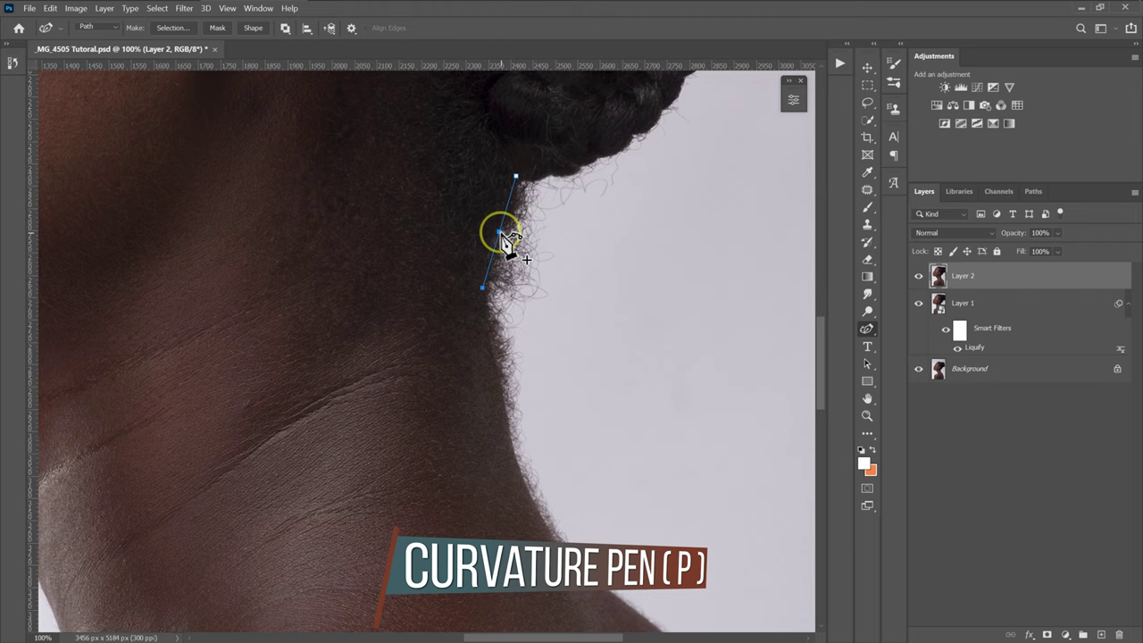
drag(496, 232, 491, 231)
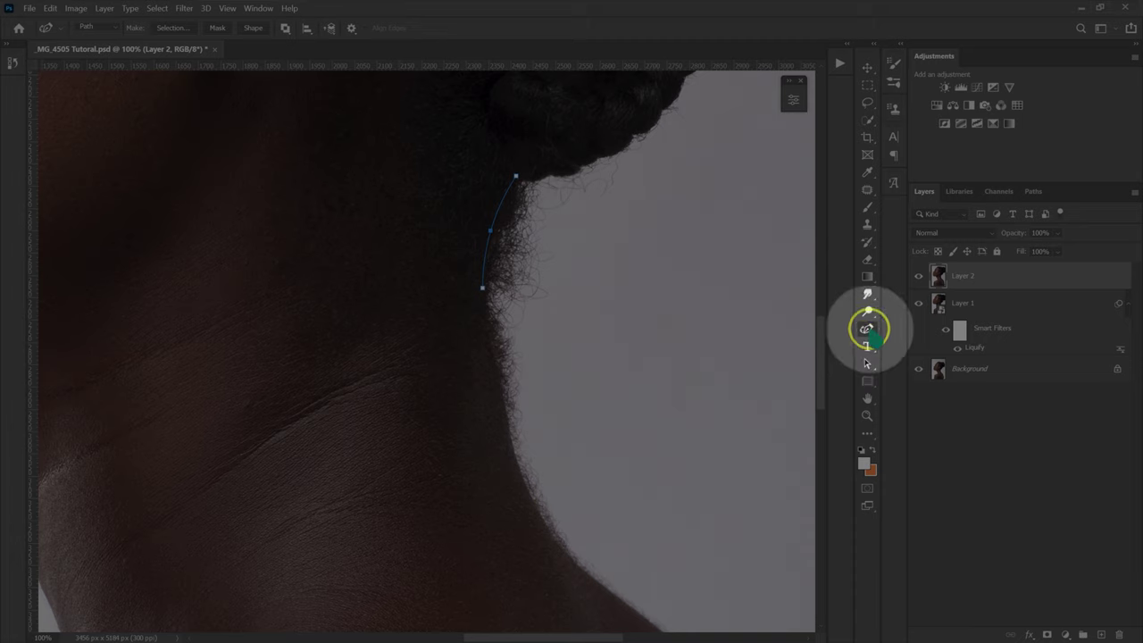
Extend the path down the back of the neck with the Pen tool and curve the new segment along the skin edge
click(867, 329)
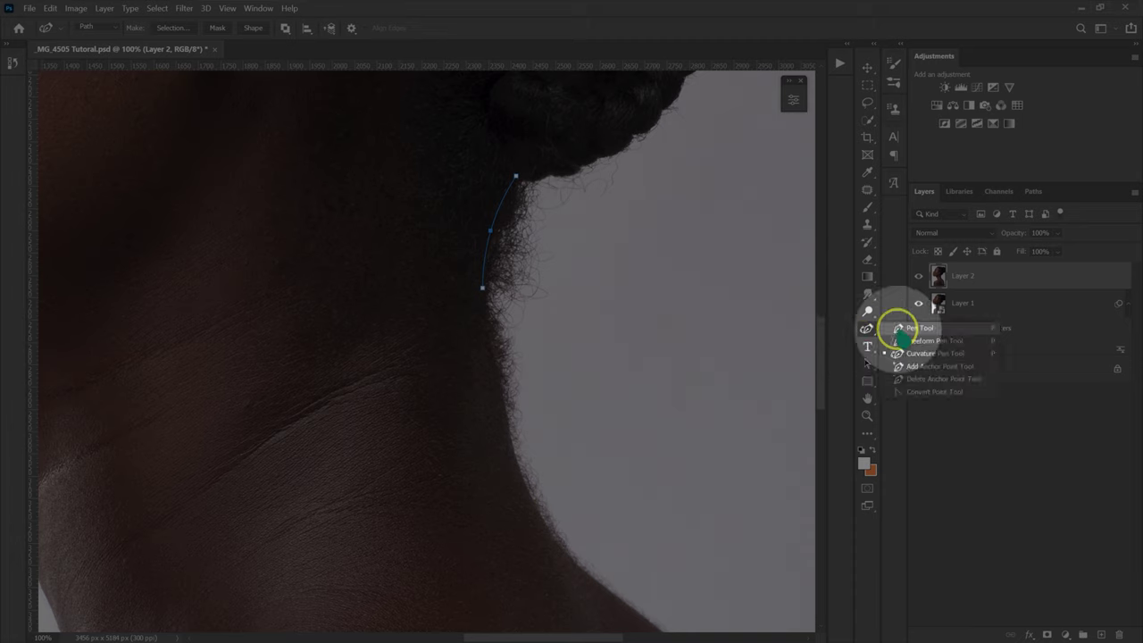
click(909, 328)
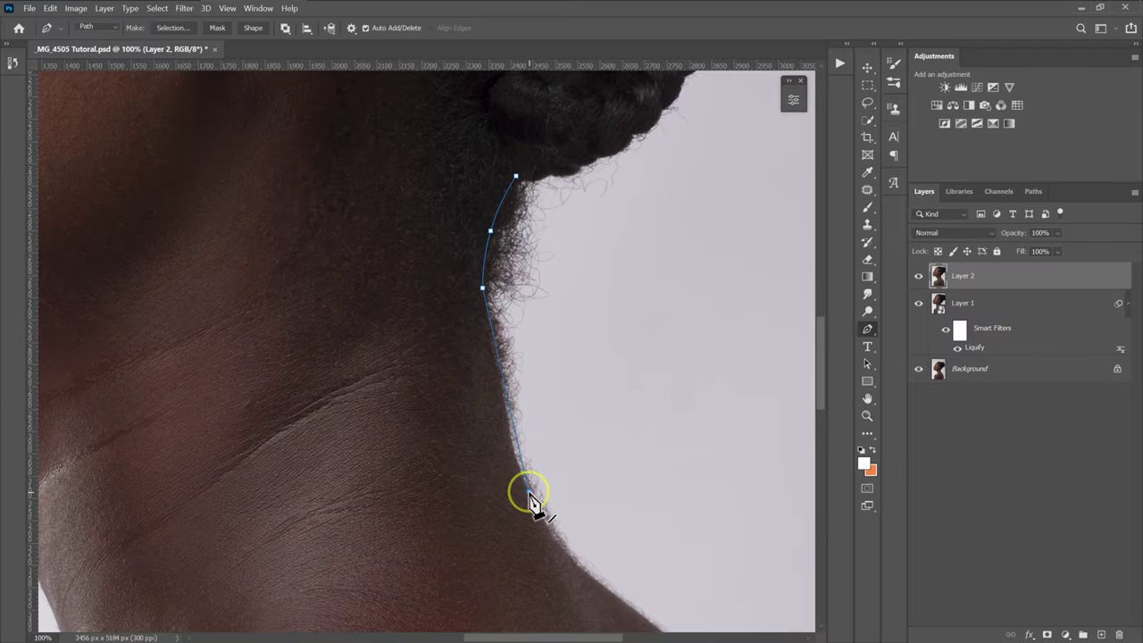
click(866, 328)
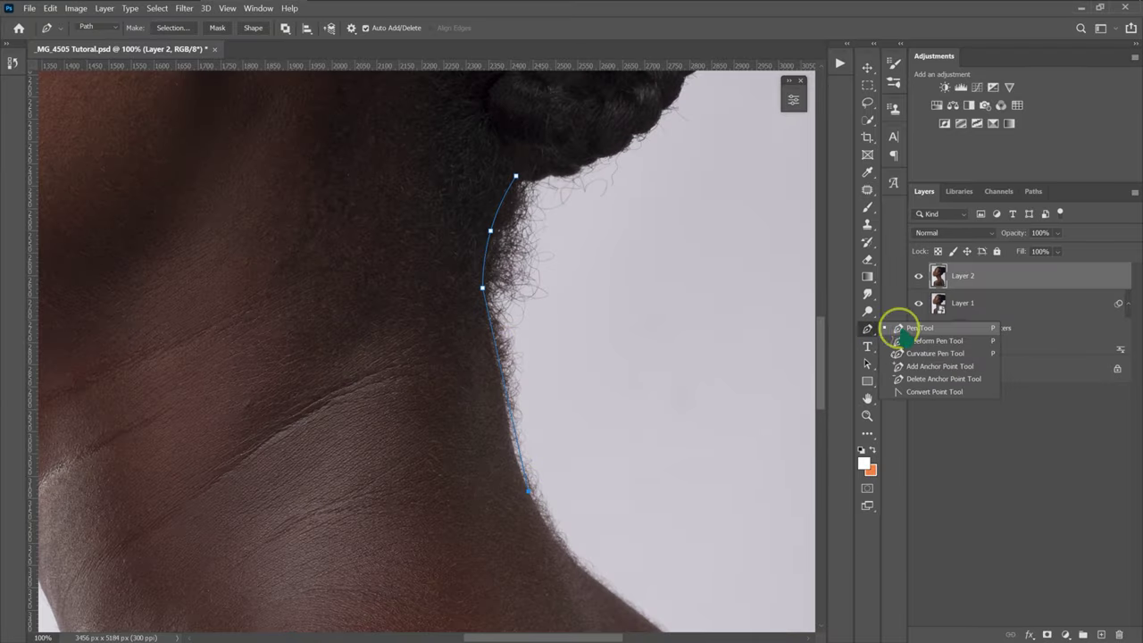
click(922, 360)
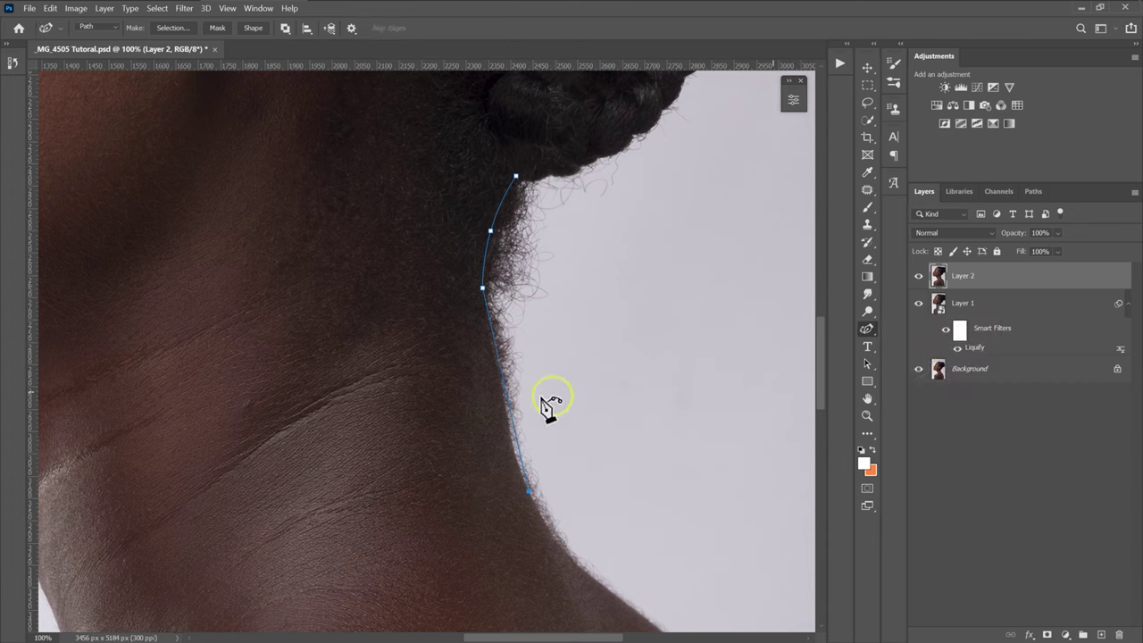
drag(504, 390, 503, 409)
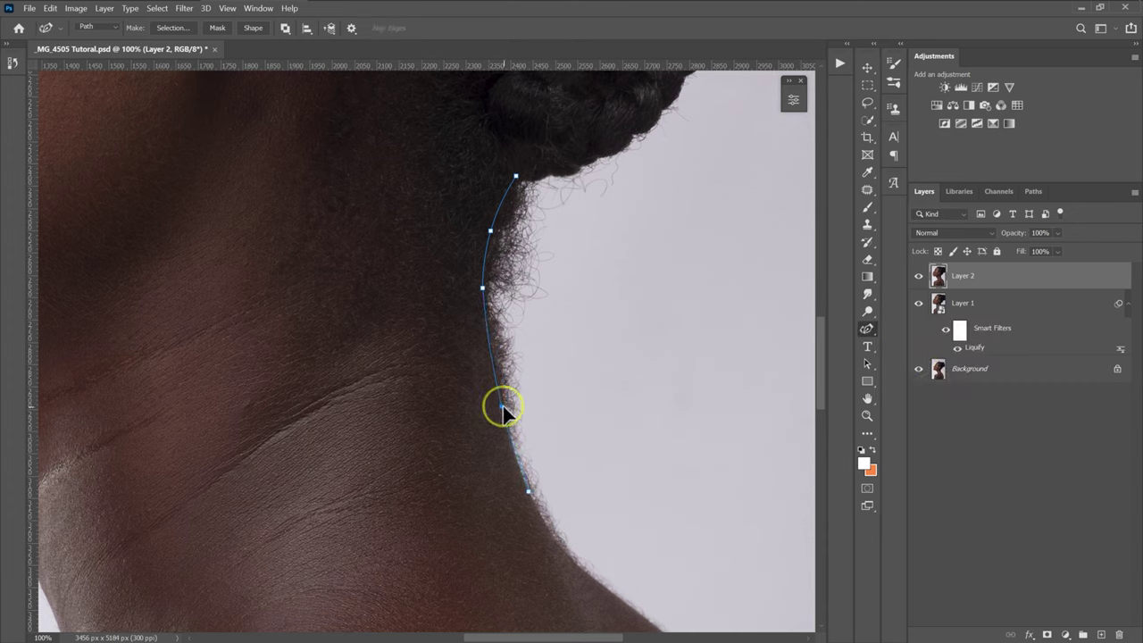
Continue the path from the lower neck to the top of the shoulder and bend that segment onto the skin outline
drag(866, 328, 920, 330)
scroll(612, 339, down, 5)
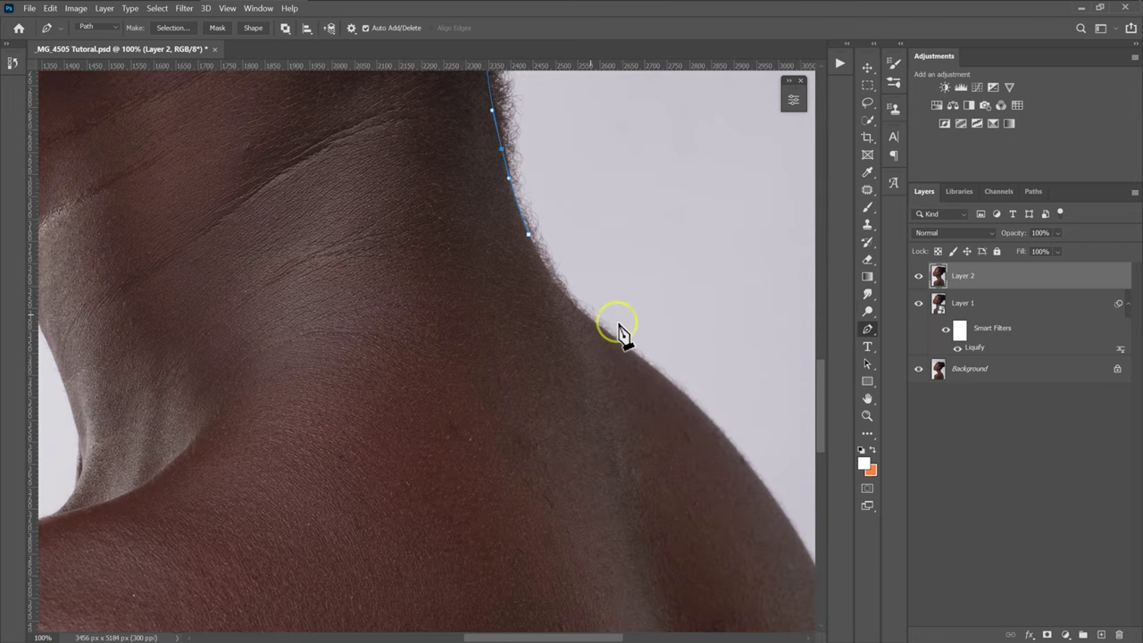
click(632, 350)
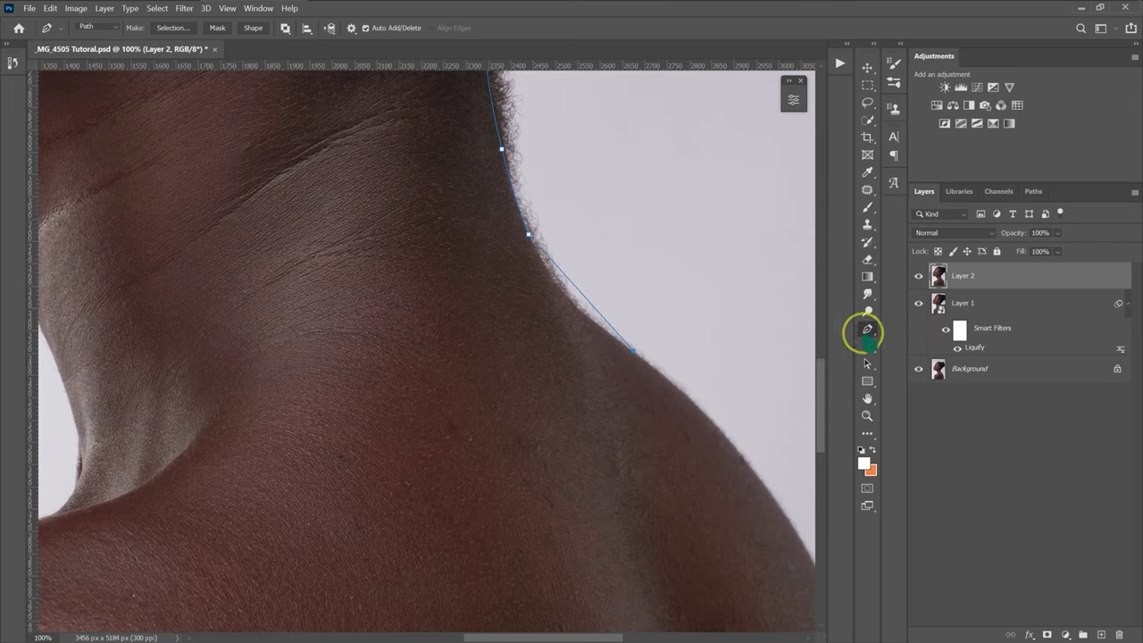
drag(866, 329, 920, 354)
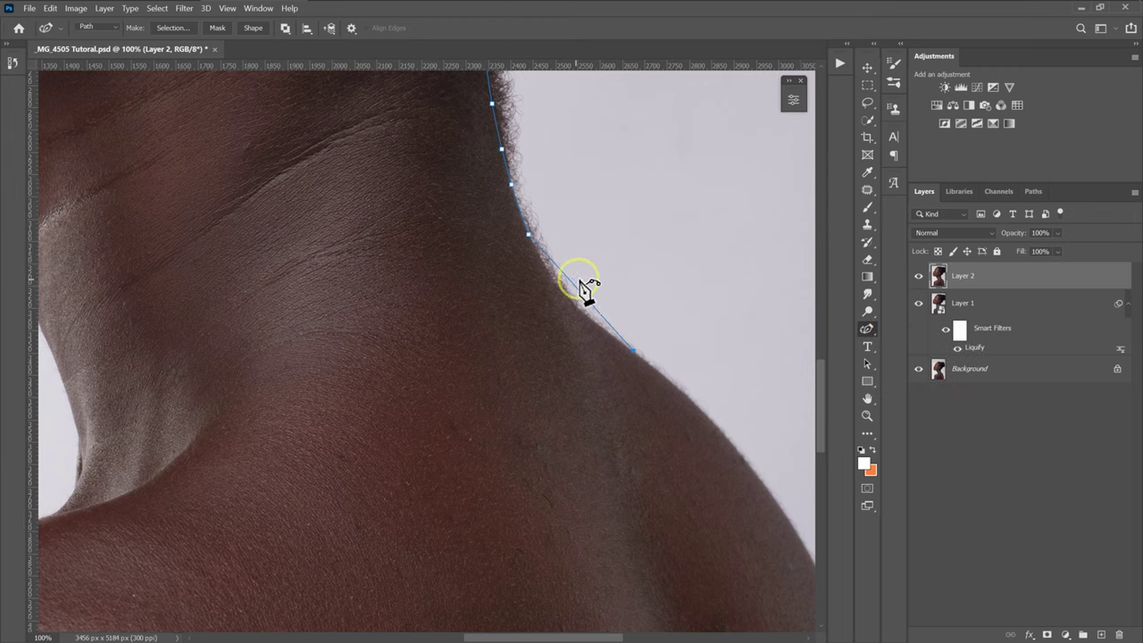
drag(580, 292, 570, 303)
Loop the path out through the background behind the neck and bring it back near the underside of the bun with a straight segment
scroll(734, 366, up, 3)
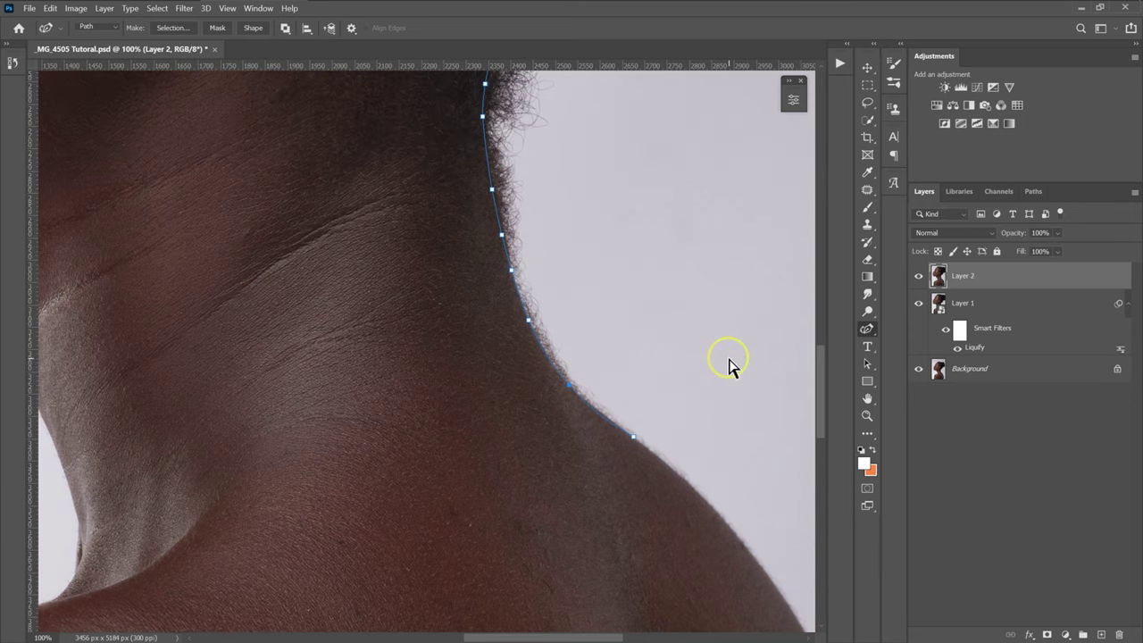
key(ctrl+minus)
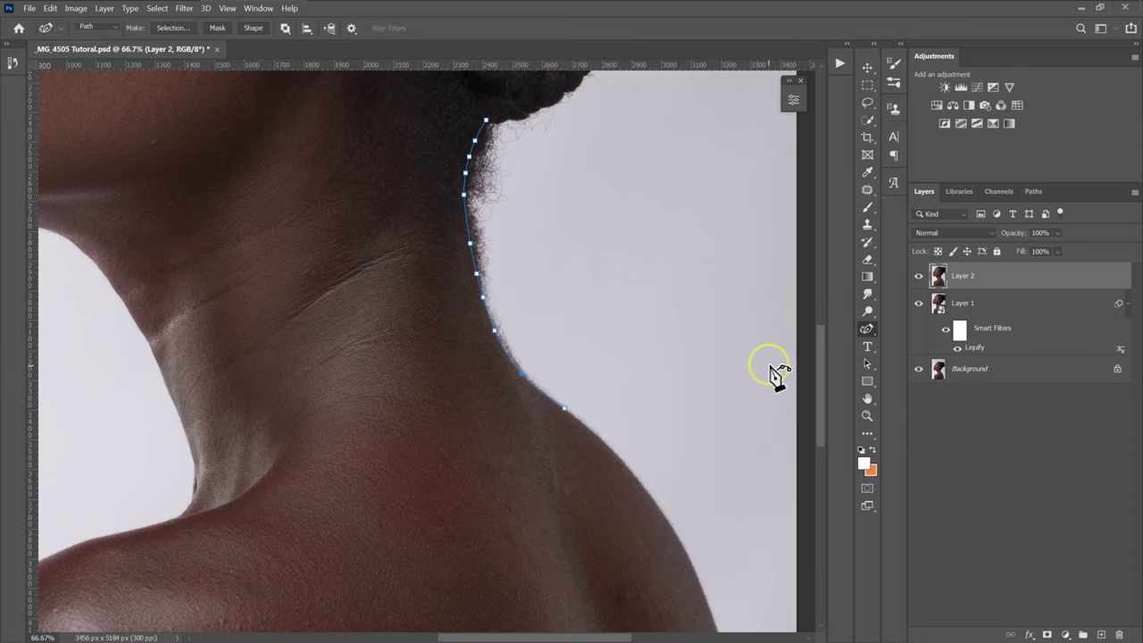
click(769, 154)
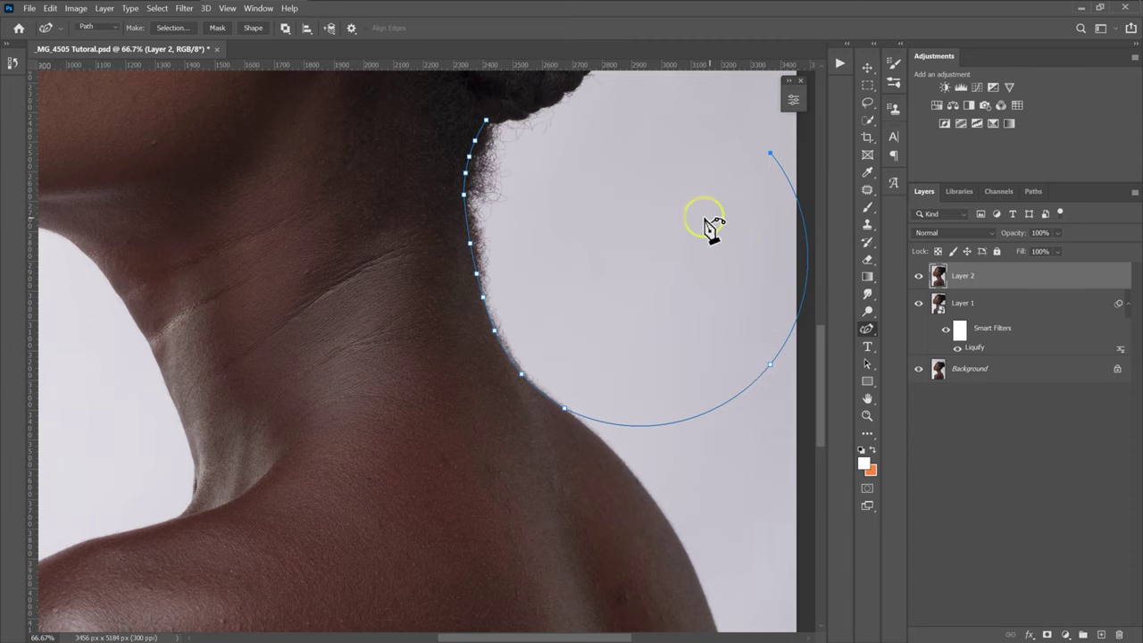
scroll(709, 229, up, 3)
drag(867, 329, 898, 331)
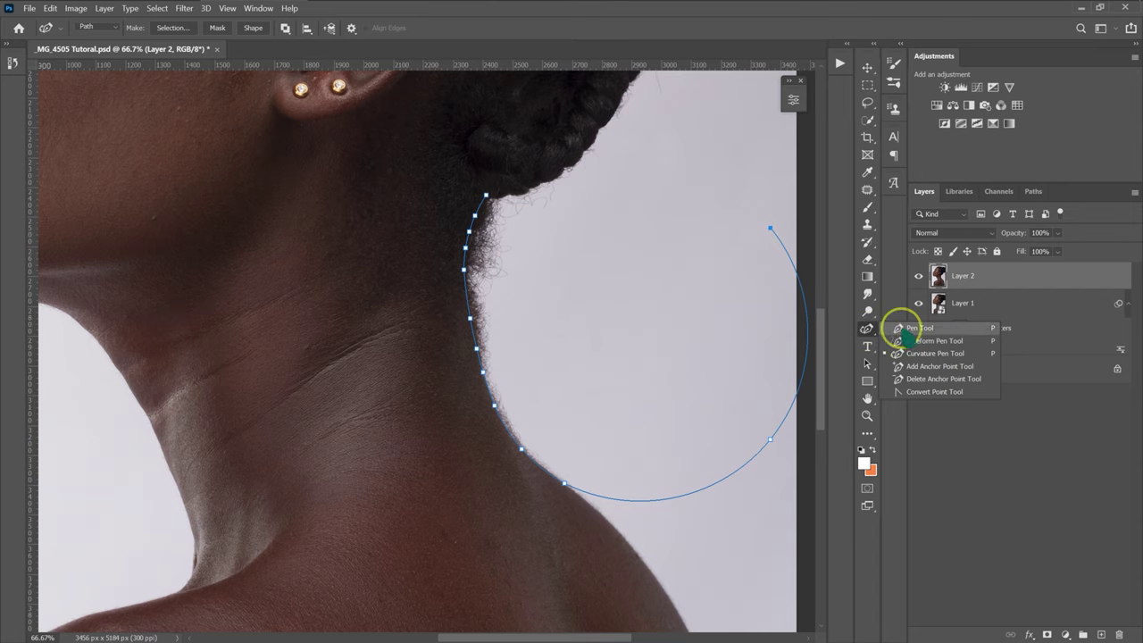
click(904, 329)
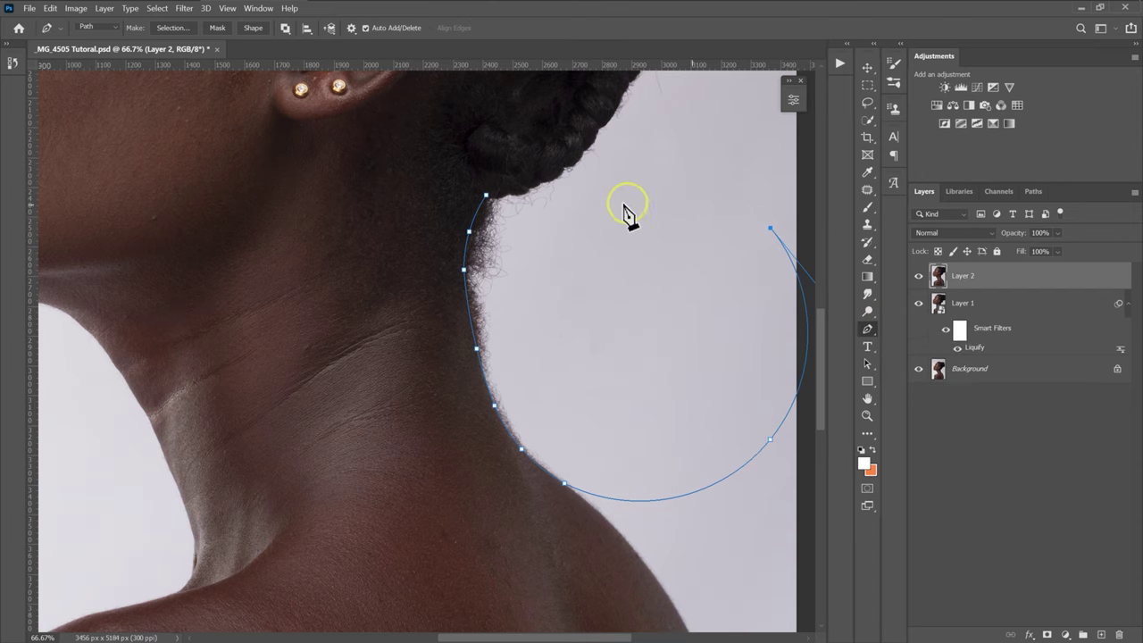
click(611, 171)
Add two Pen anchor points on the bun's lower edge and curve the segment between them with the Curvature Pen
key(ctrl+plus)
scroll(630, 331, up, 5)
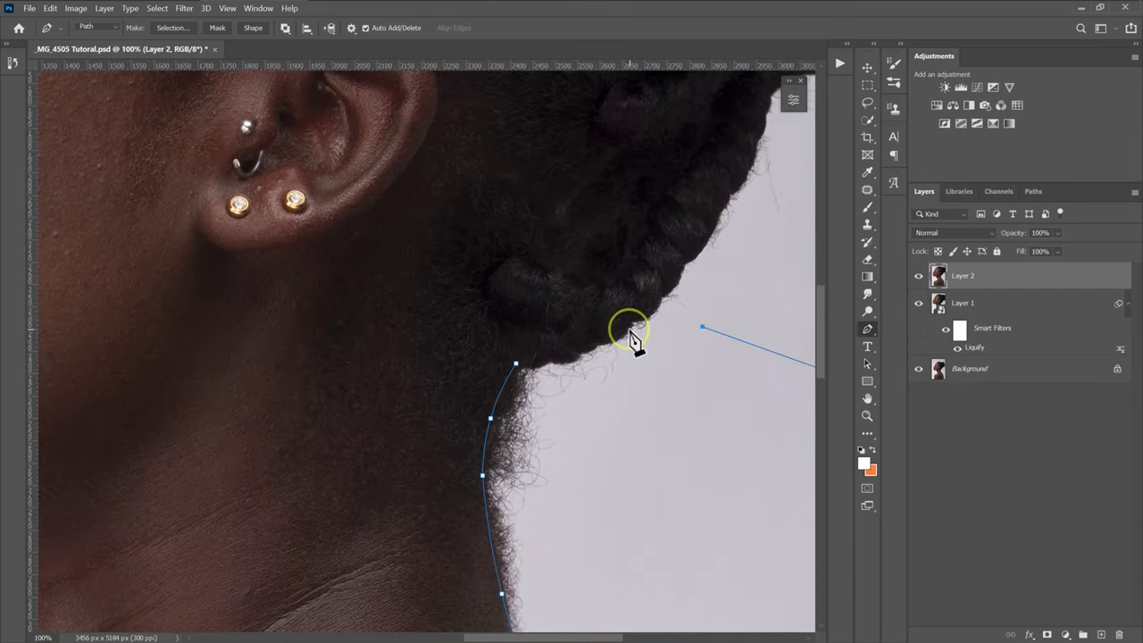
click(629, 329)
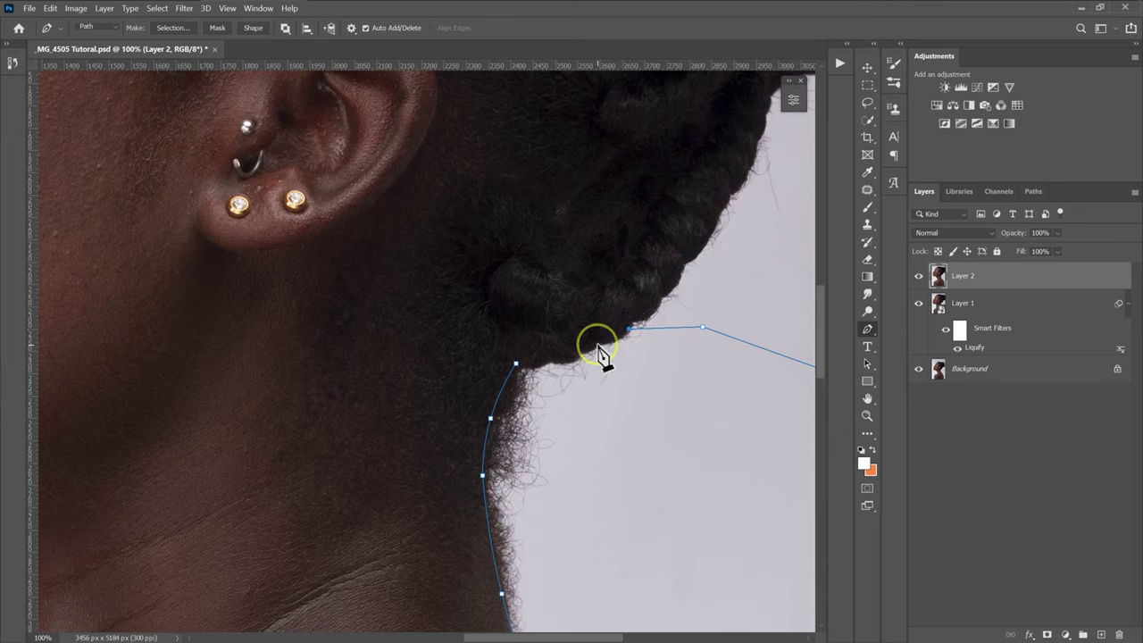
click(597, 344)
right_click(867, 329)
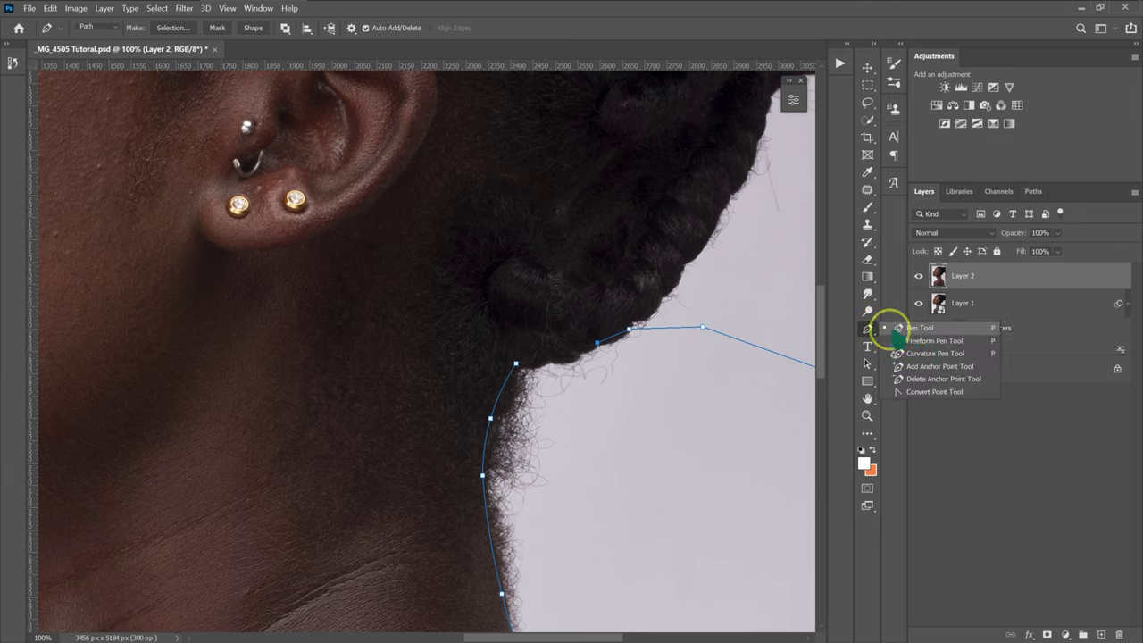
click(933, 353)
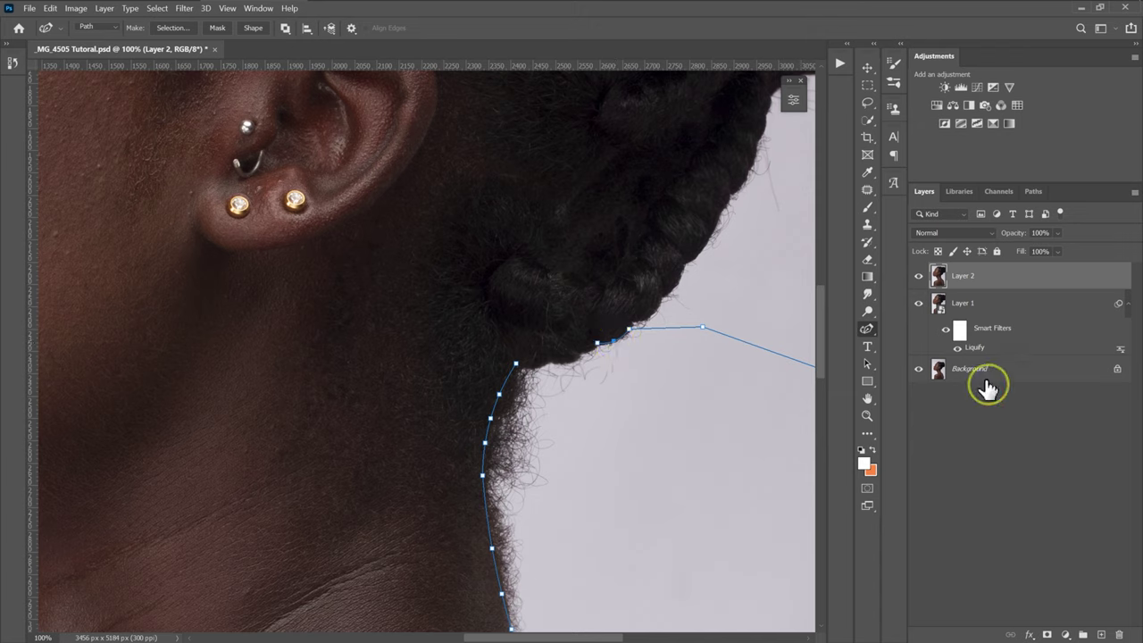
Add another anchor point further along the bun's underside towards the nape and bend its segment to follow the hair edge
right_click(867, 330)
click(903, 327)
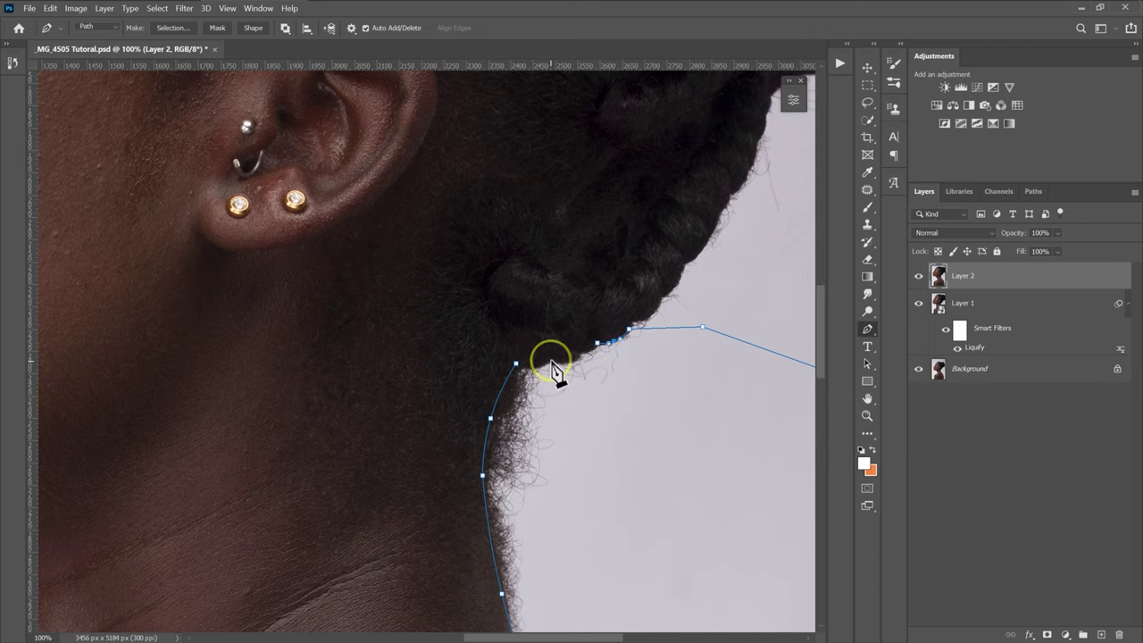
click(552, 358)
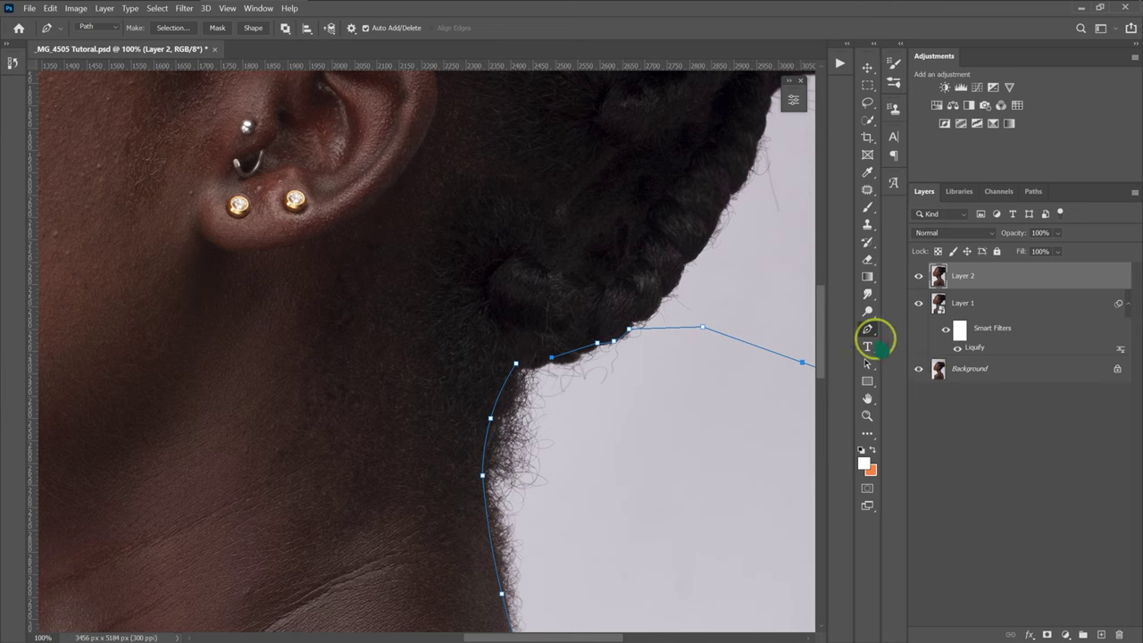
right_click(867, 330)
click(911, 350)
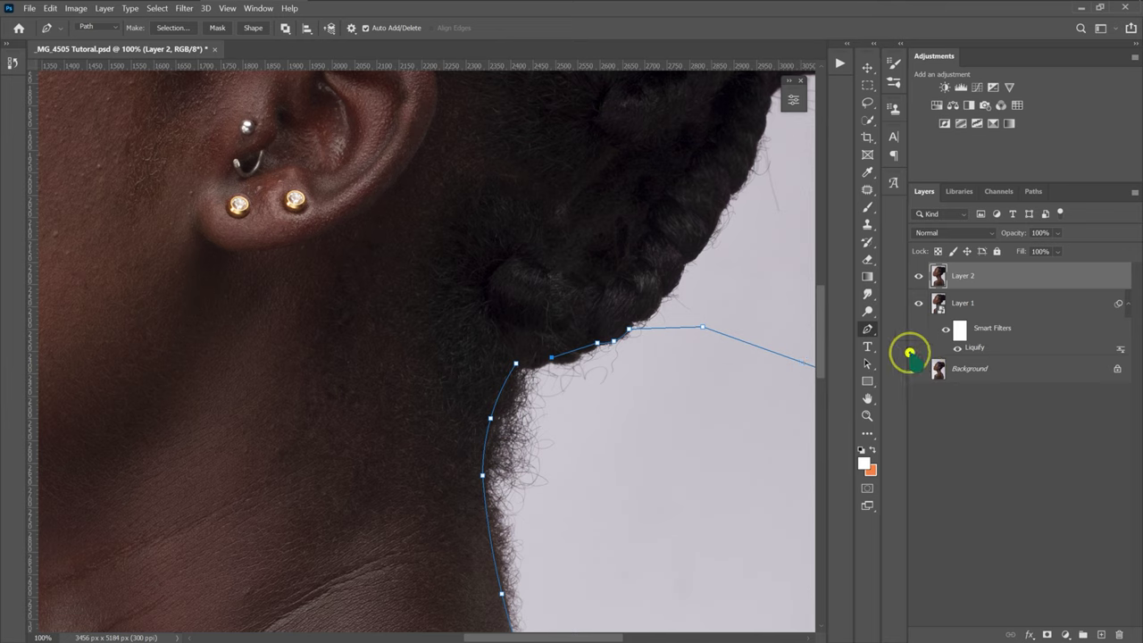
click(576, 349)
drag(578, 350, 576, 356)
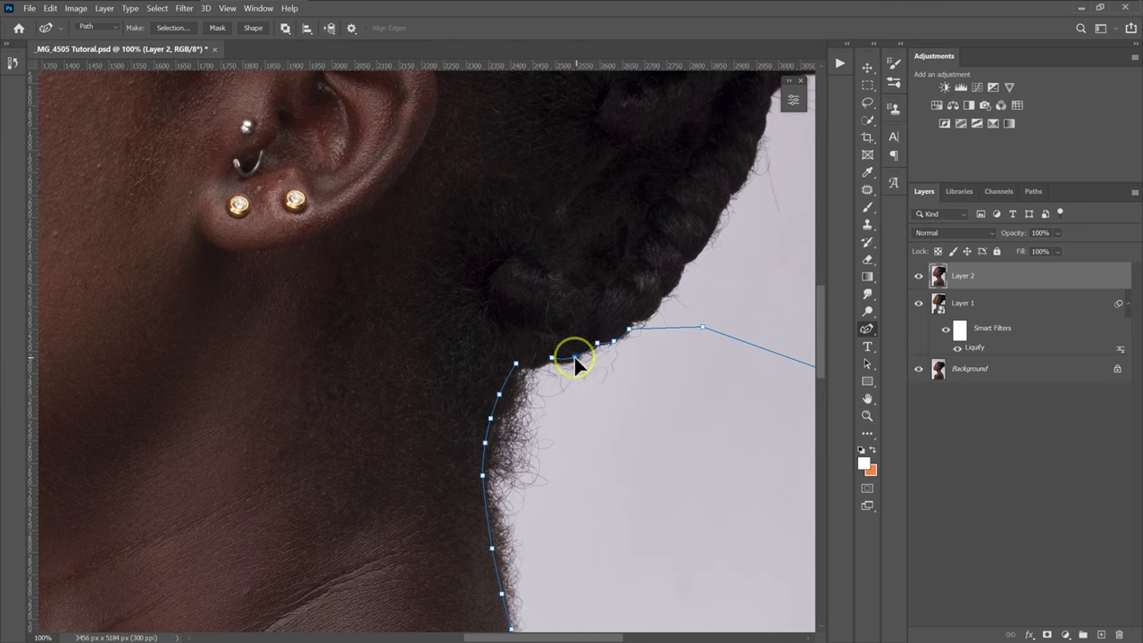
Close the path at its starting anchor under the bun and curve the closing segment along the hair edge
key(shift+p)
click(518, 365)
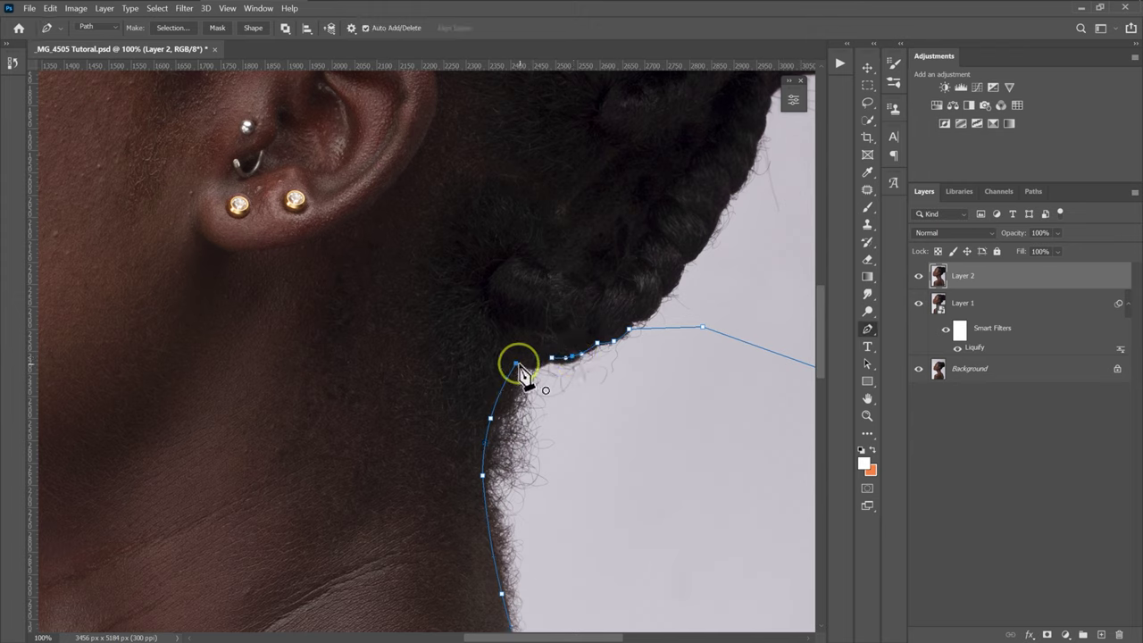
click(518, 364)
click(866, 329)
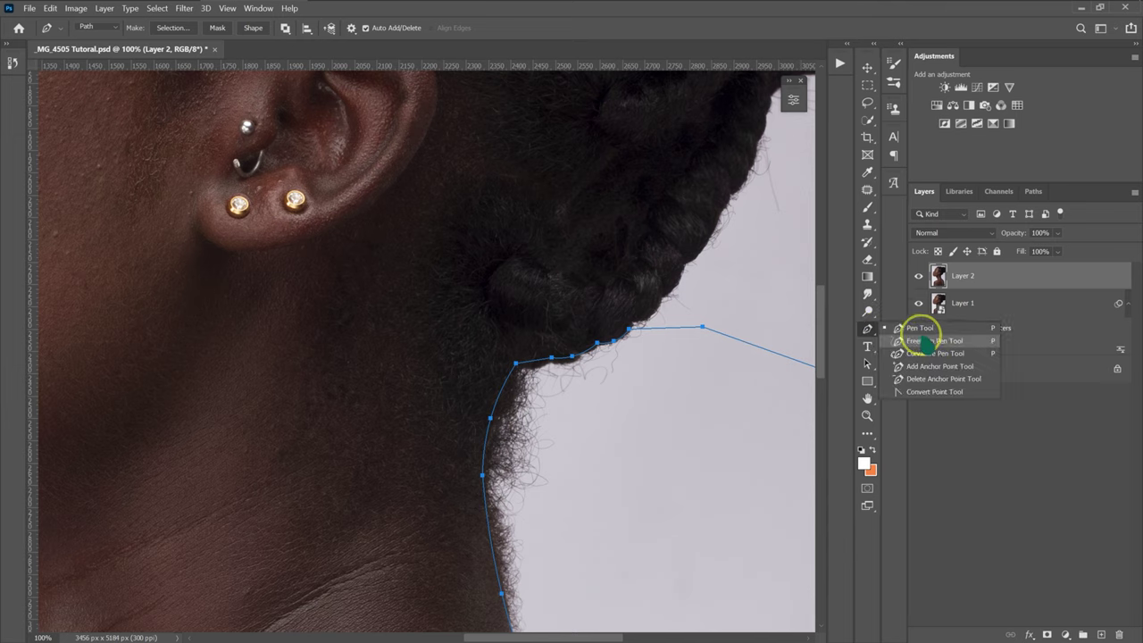
click(929, 366)
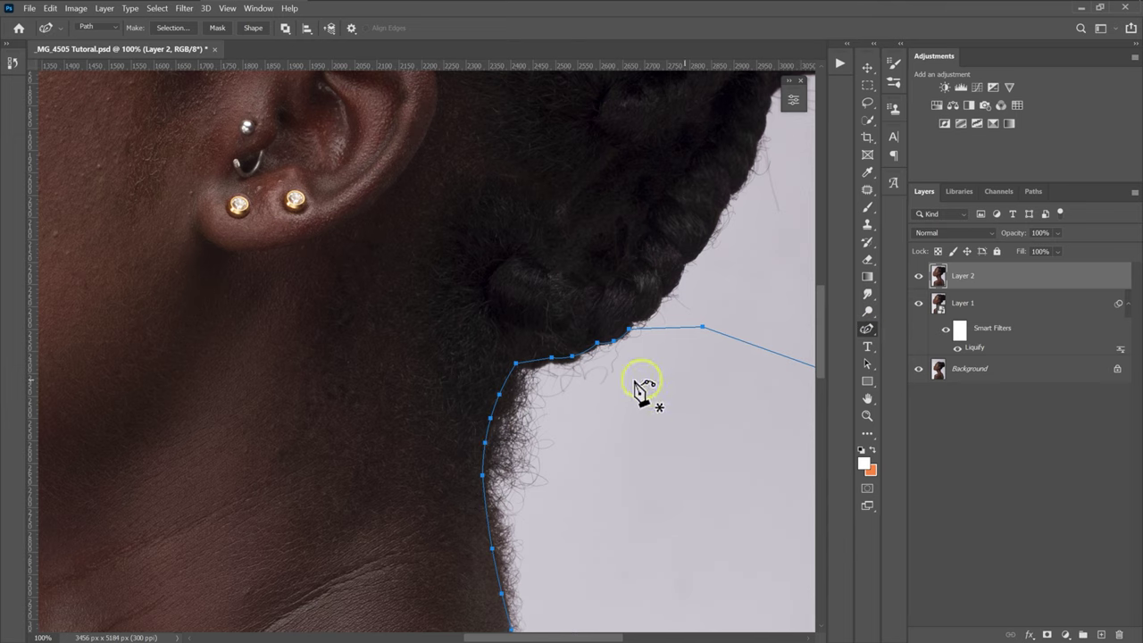
click(534, 367)
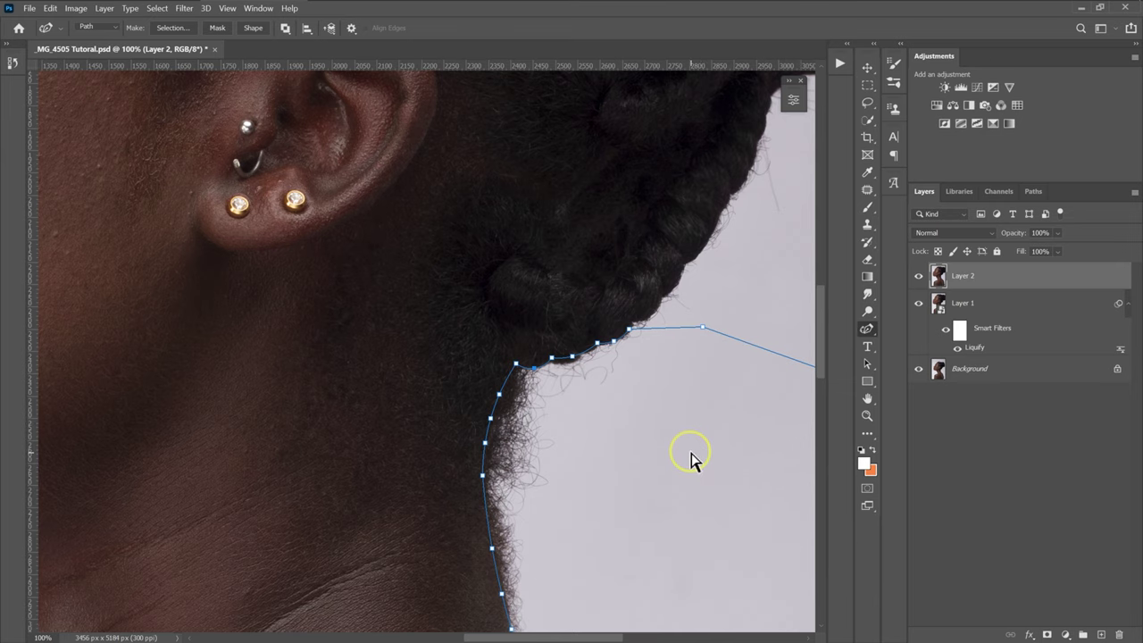
Convert the closed path into a new anti-aliased selection
key(ctrl+minus)
right_click(611, 185)
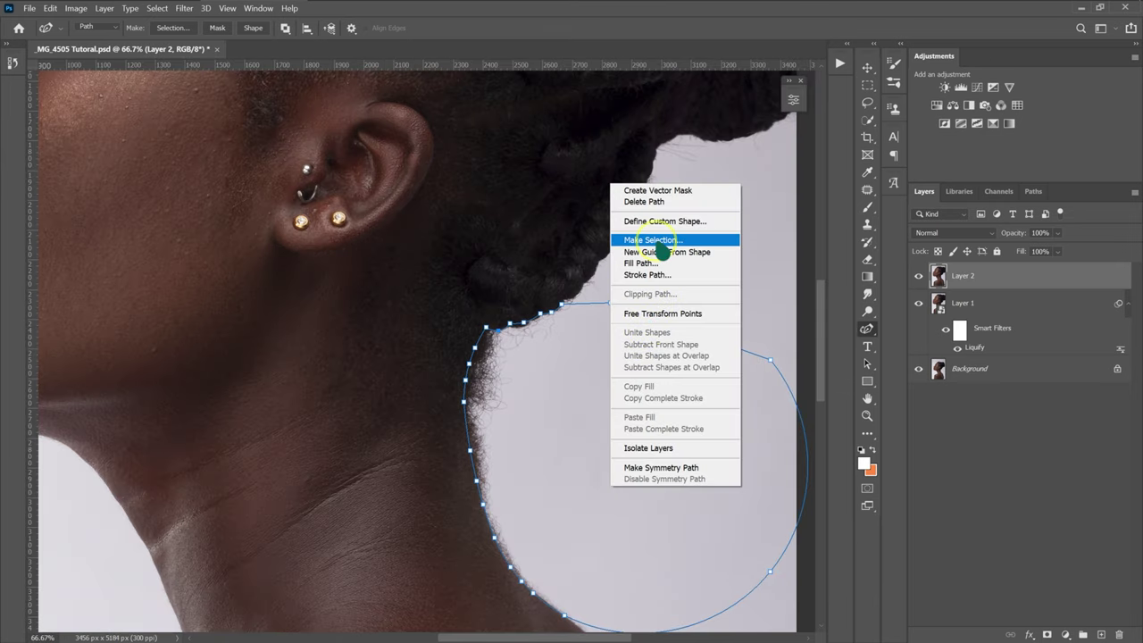
click(650, 241)
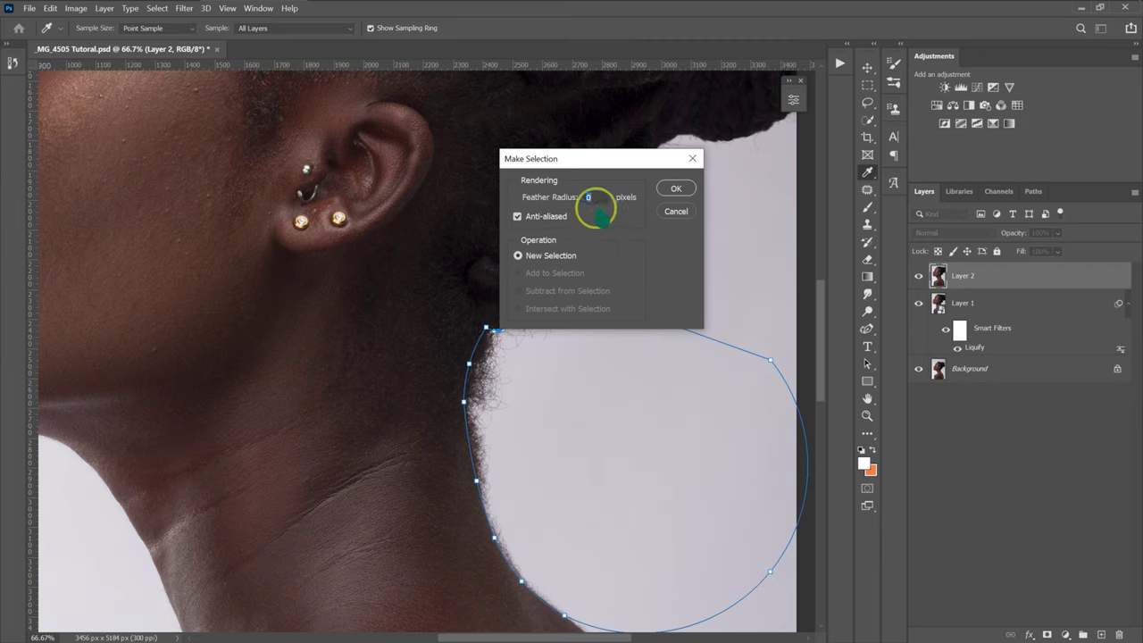
click(676, 188)
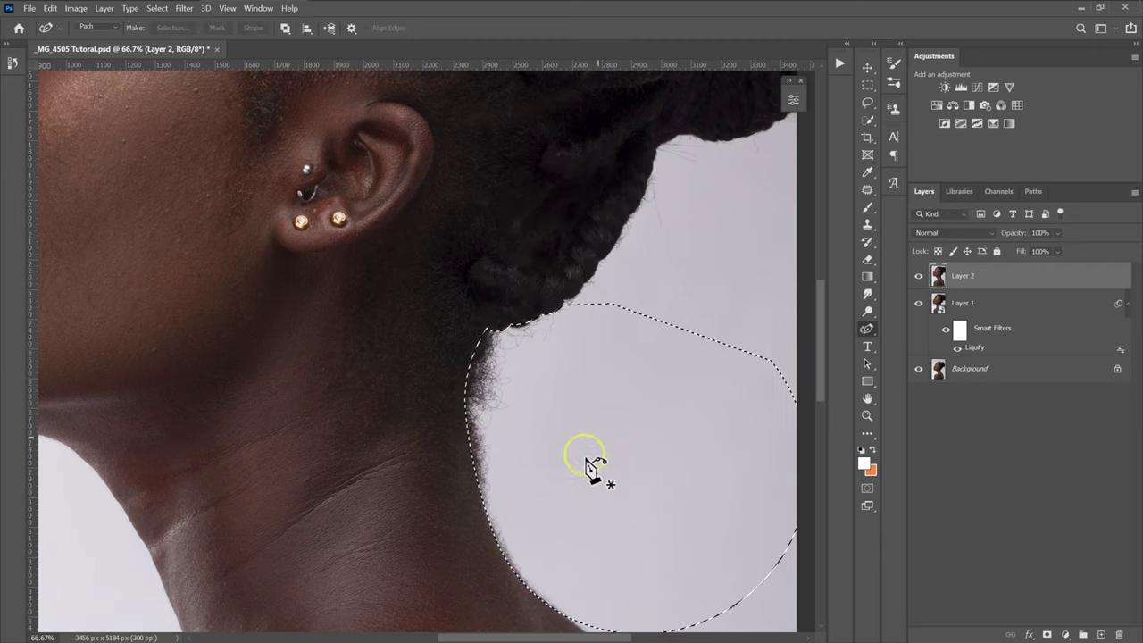
Set up the Clone Stamp with the Soft Round brush at 175 px and 0% hardness
scroll(581, 451, down, 1)
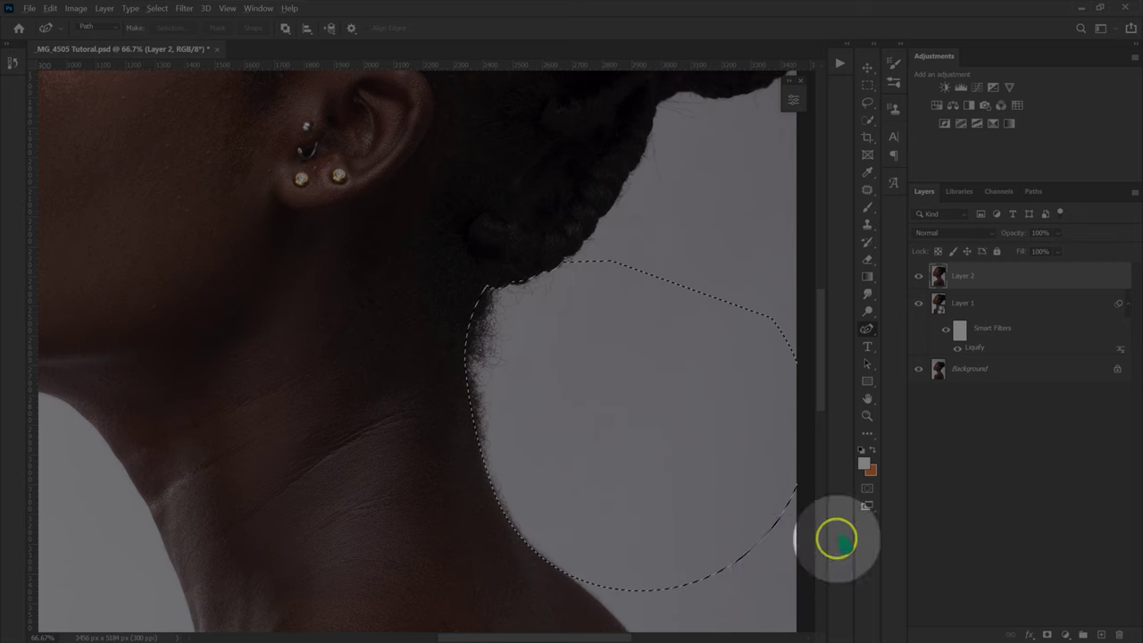
click(867, 225)
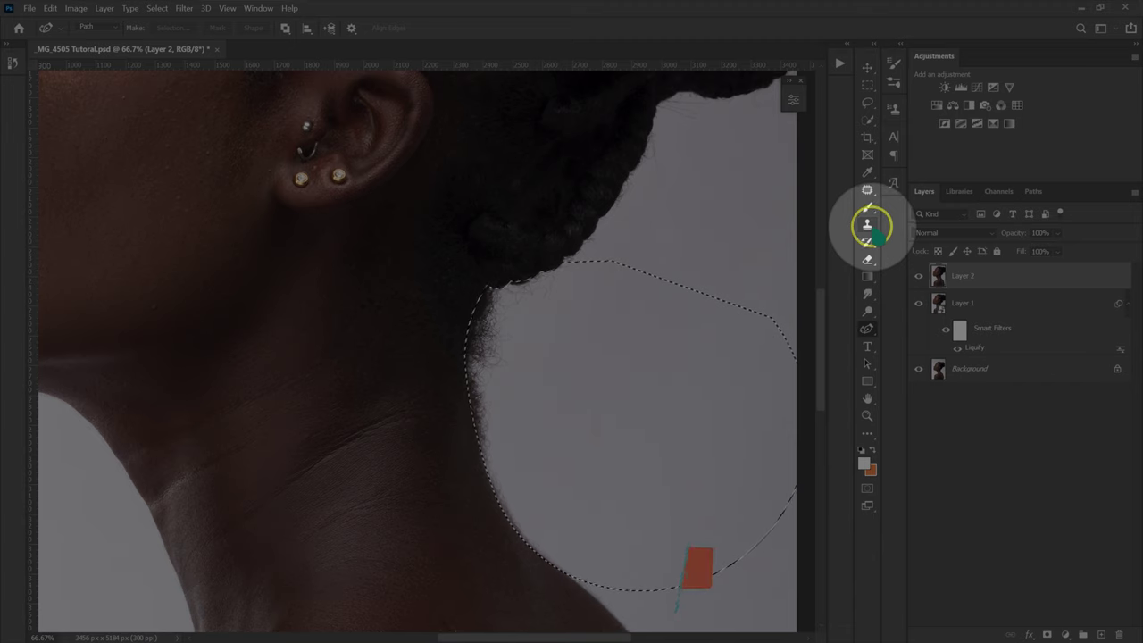
click(920, 223)
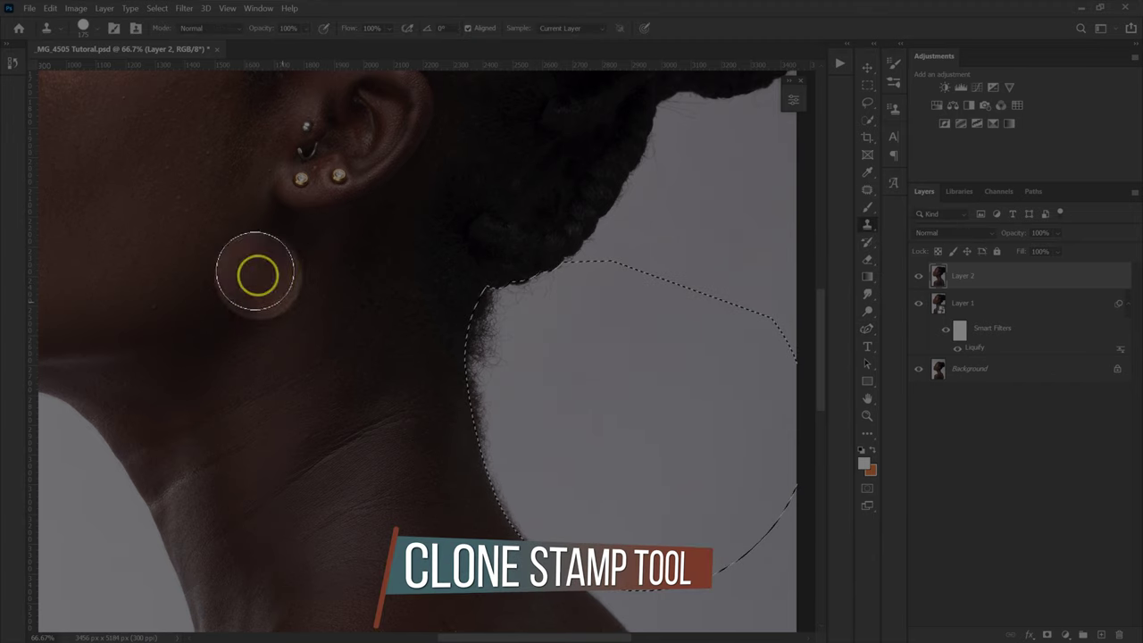
click(82, 27)
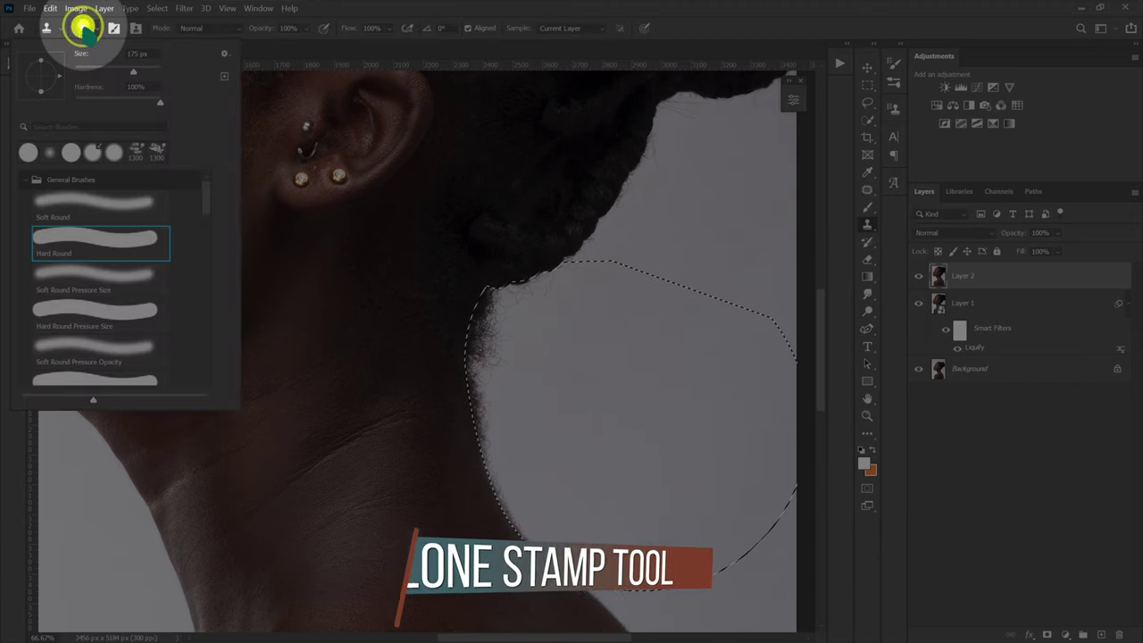
click(67, 212)
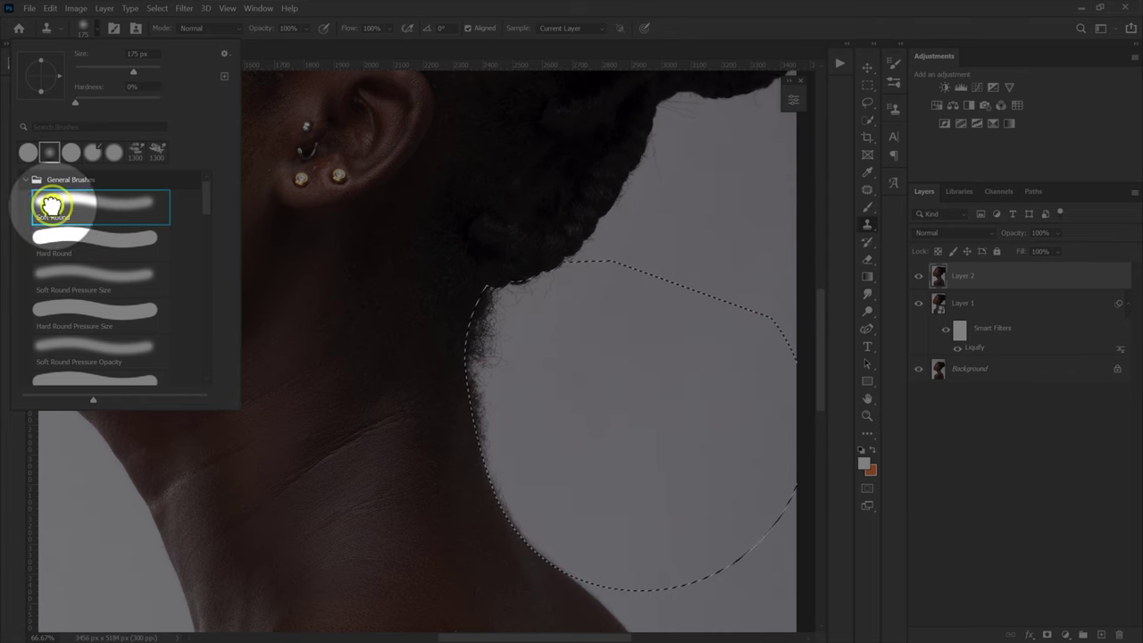
Clone clean background over the stray nape hairs inside the selection, from the lower neck up to the underside of the hair
alt+click(610, 506)
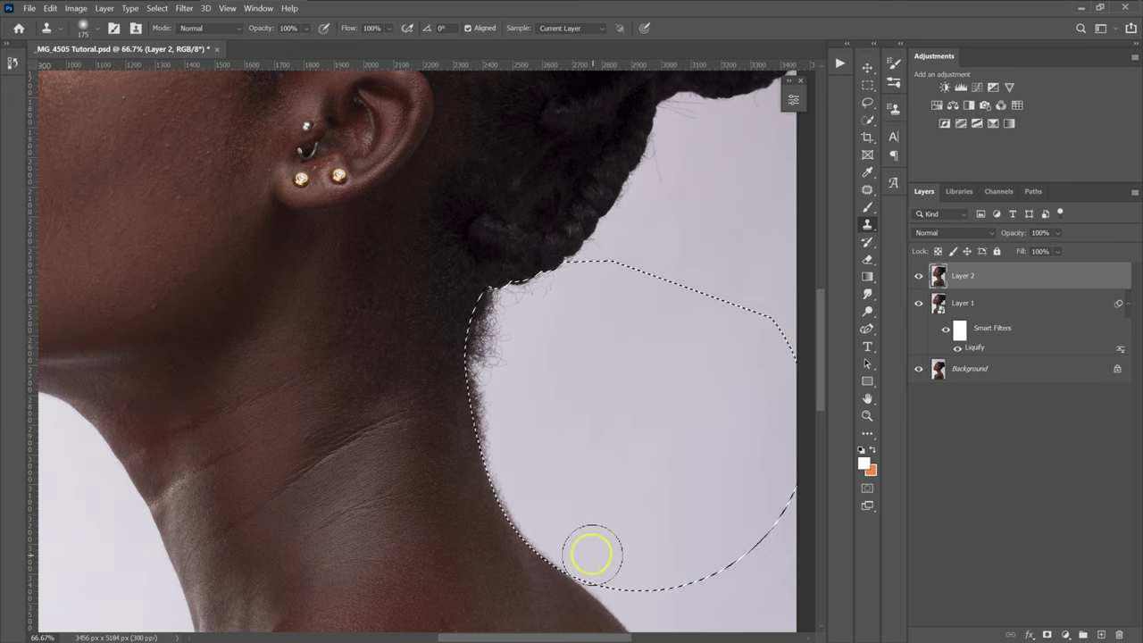
drag(592, 513, 533, 544)
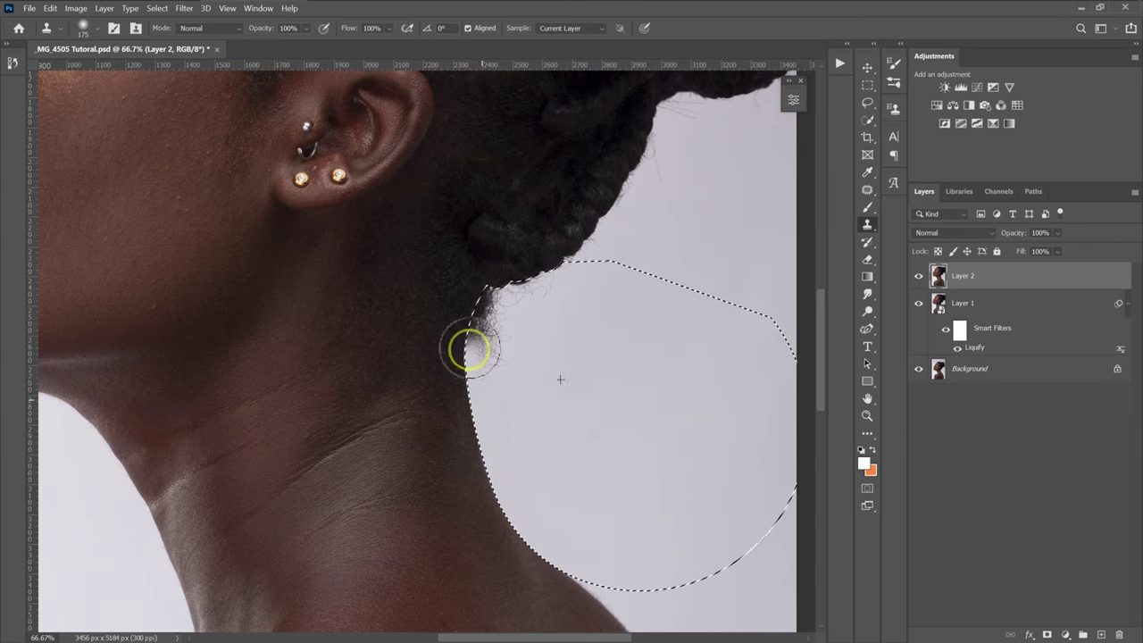
click(553, 275)
alt+click(571, 384)
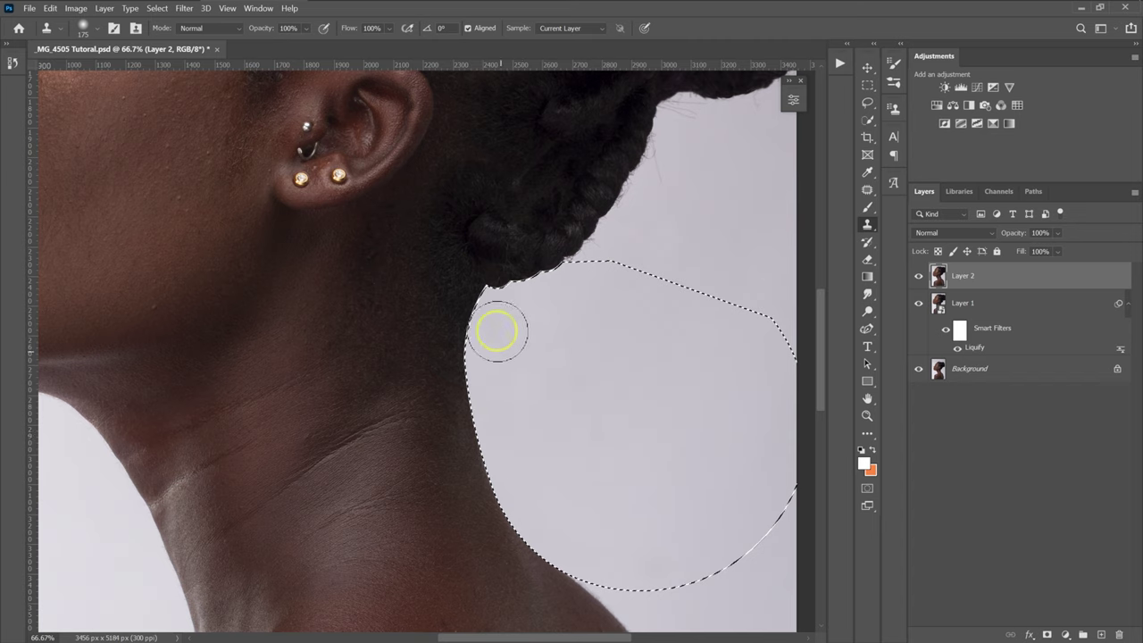
Deselect the cleaned background area behind the neck
key(ctrl+minus)
key(ctrl+minus)
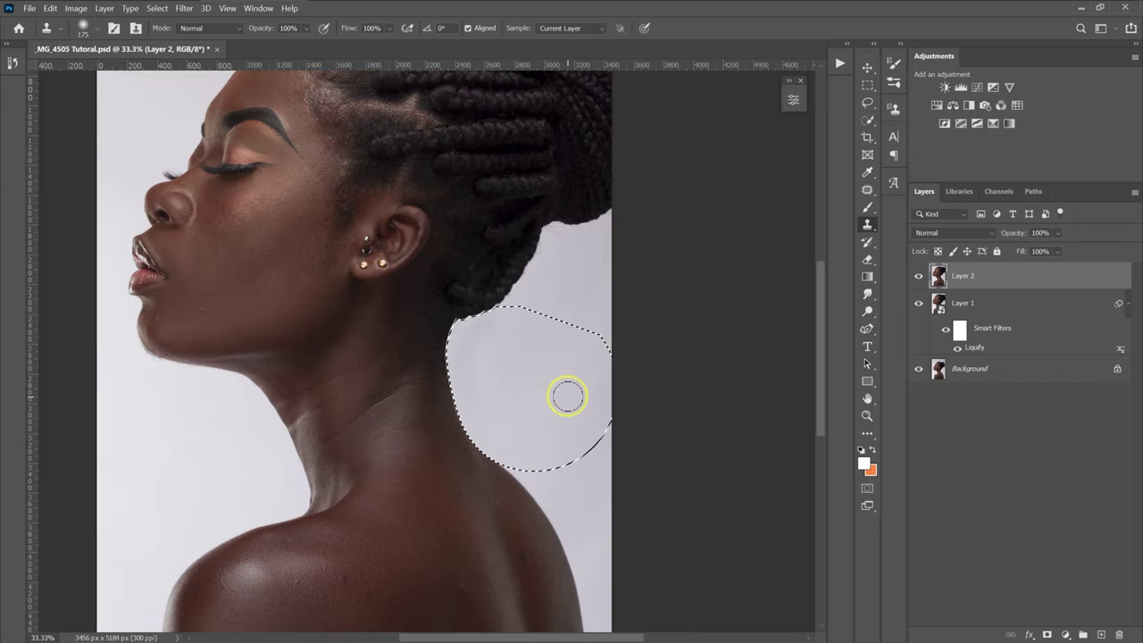
key(m)
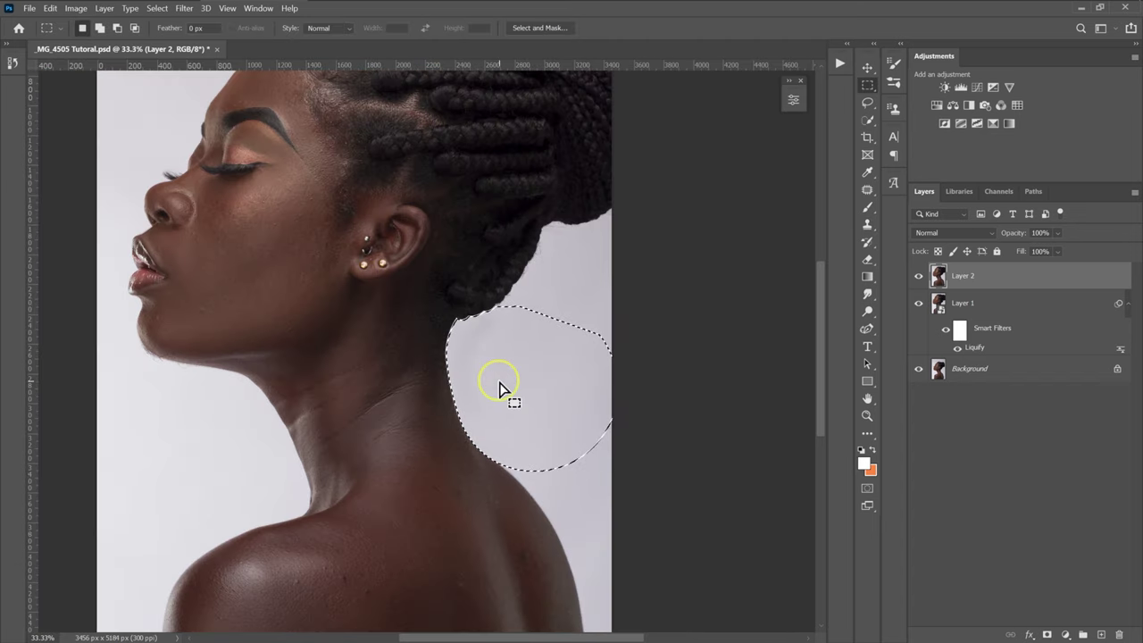
right_click(498, 384)
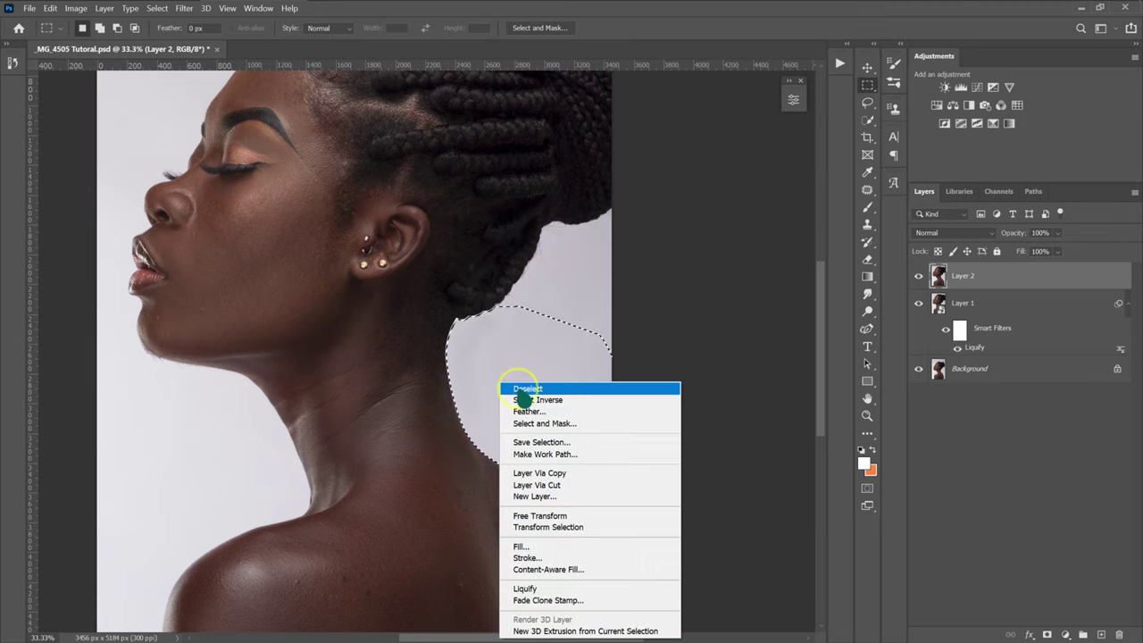
click(521, 390)
Draw a closed Pen path around the stray hairs under the chin, following the jawline and looping through the background
key(ctrl+plus)
key(ctrl+plus)
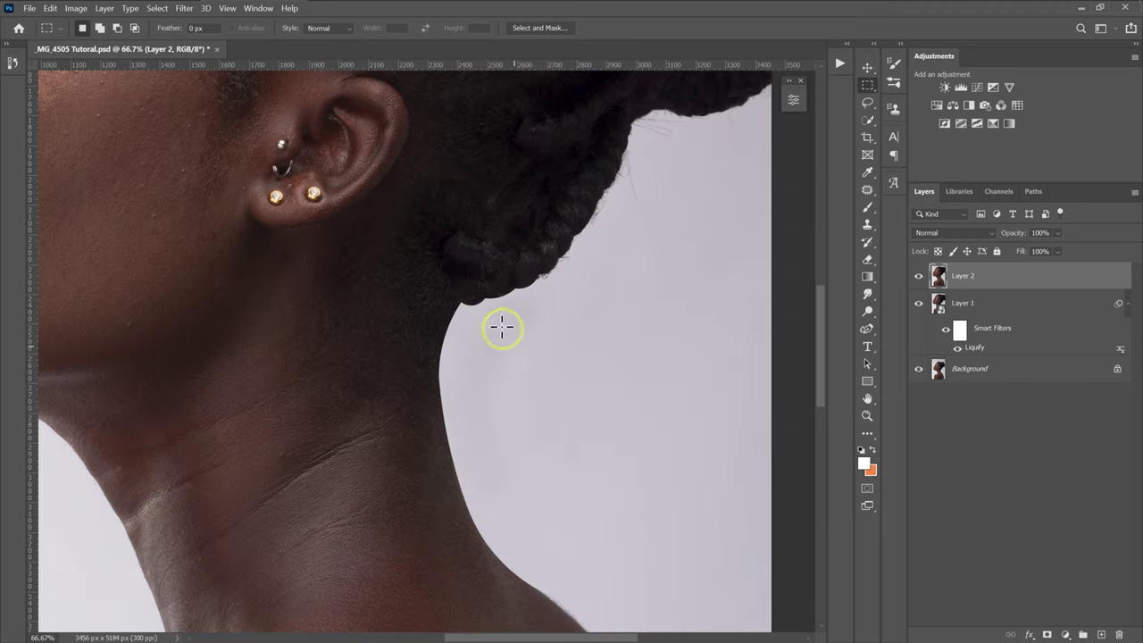
drag(526, 636, 419, 636)
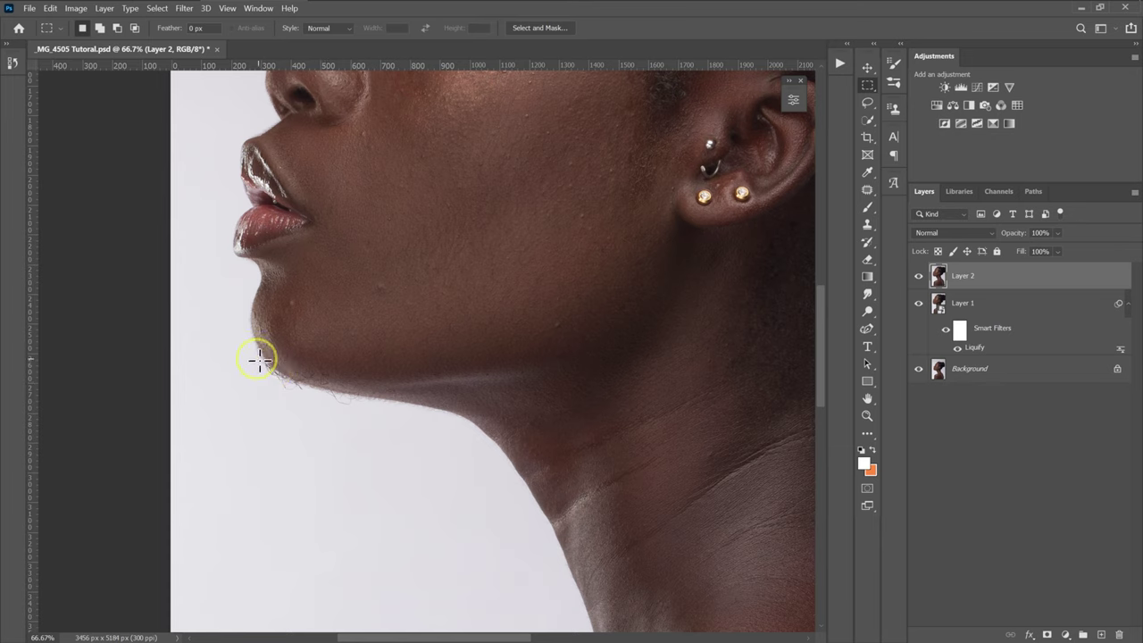
key(p)
key(ctrl+plus)
click(536, 451)
click(611, 530)
click(150, 531)
click(132, 262)
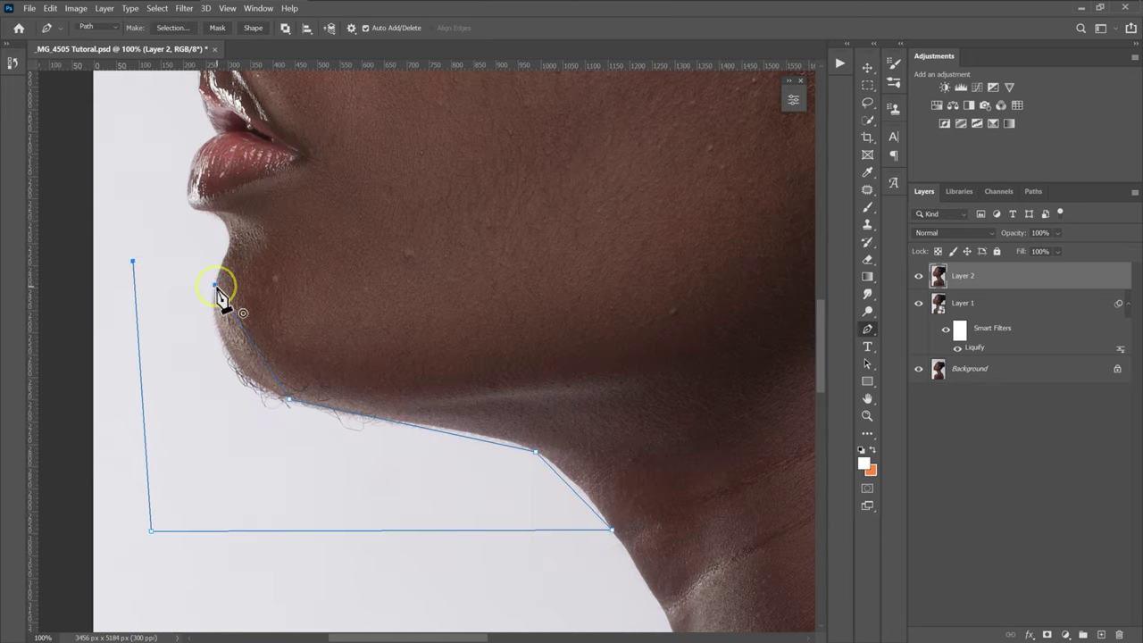
click(214, 285)
Bend the path segments with the Curvature Pen so they follow the curve of the chin and jaw
right_click(867, 330)
click(935, 353)
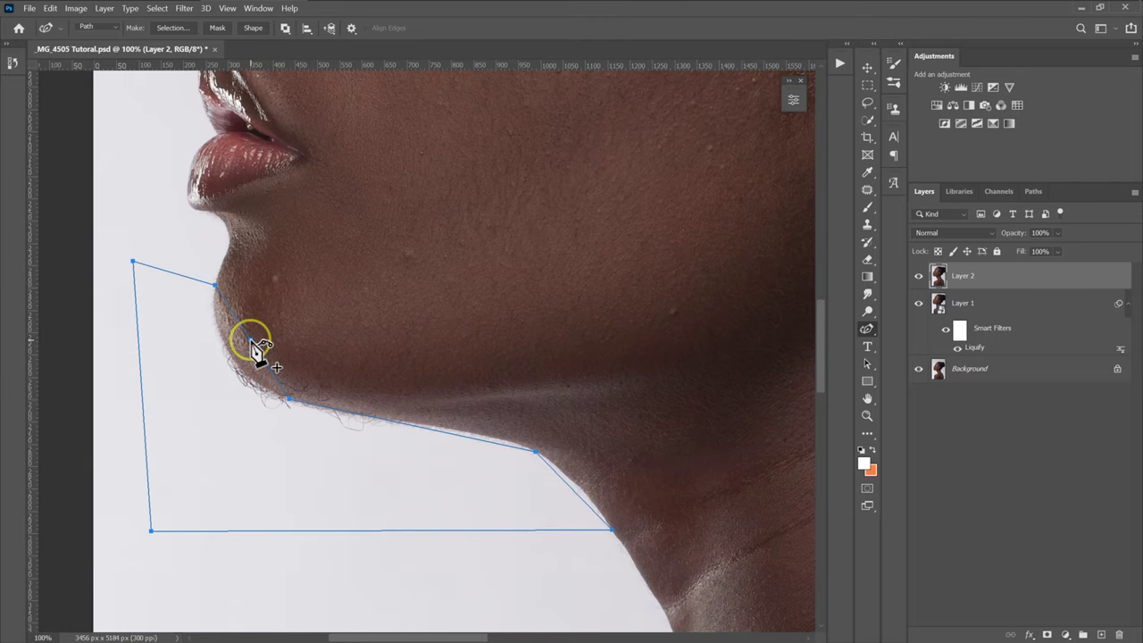
click(396, 420)
click(473, 435)
click(395, 420)
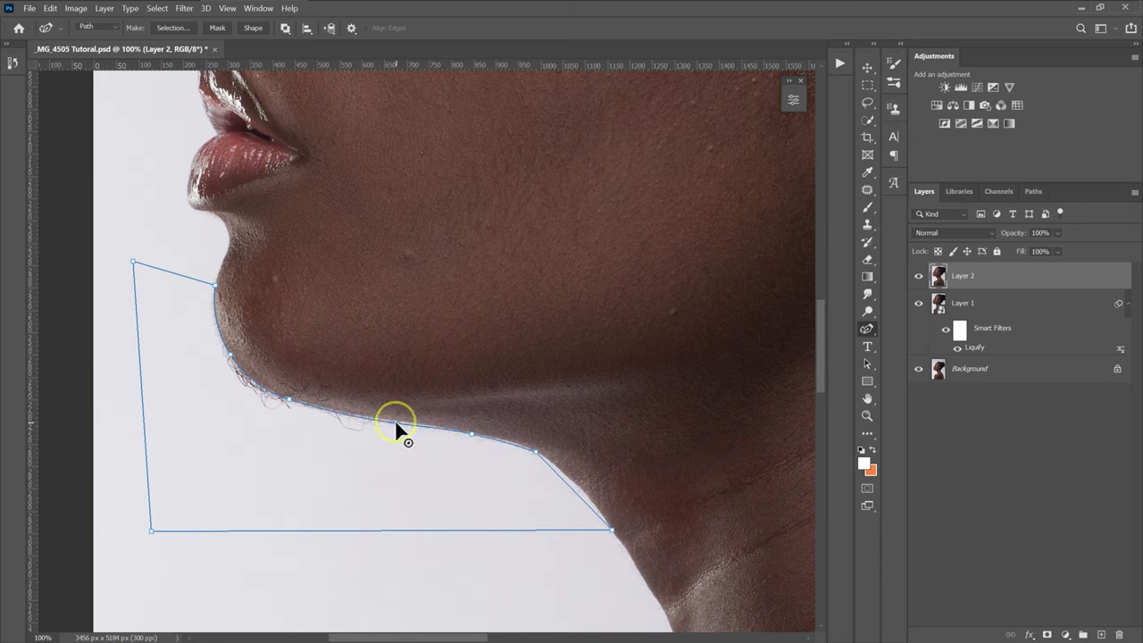
Convert the closed chin path into a selection
right_click(322, 475)
click(366, 217)
key(Return)
Clone clean background over the stray hairs below the chin with a 90 px soft brush and deselect the area
right_click(868, 224)
click(929, 224)
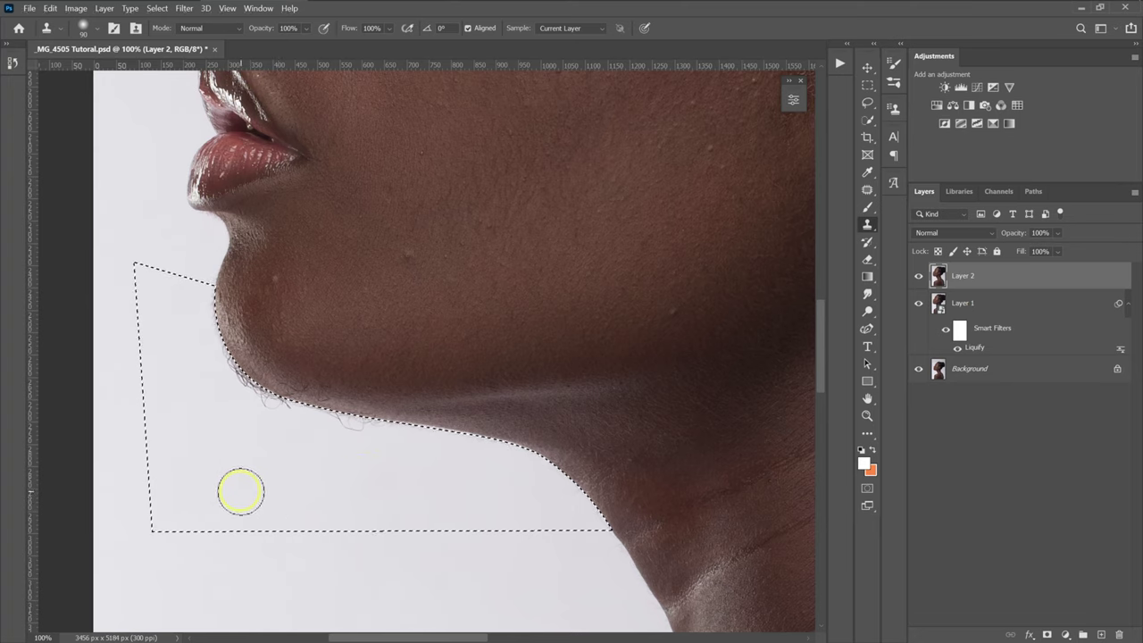
alt+click(378, 477)
mouse_move(327, 424)
mouse_down()
mouse_move(276, 455)
mouse_move(263, 413)
mouse_up()
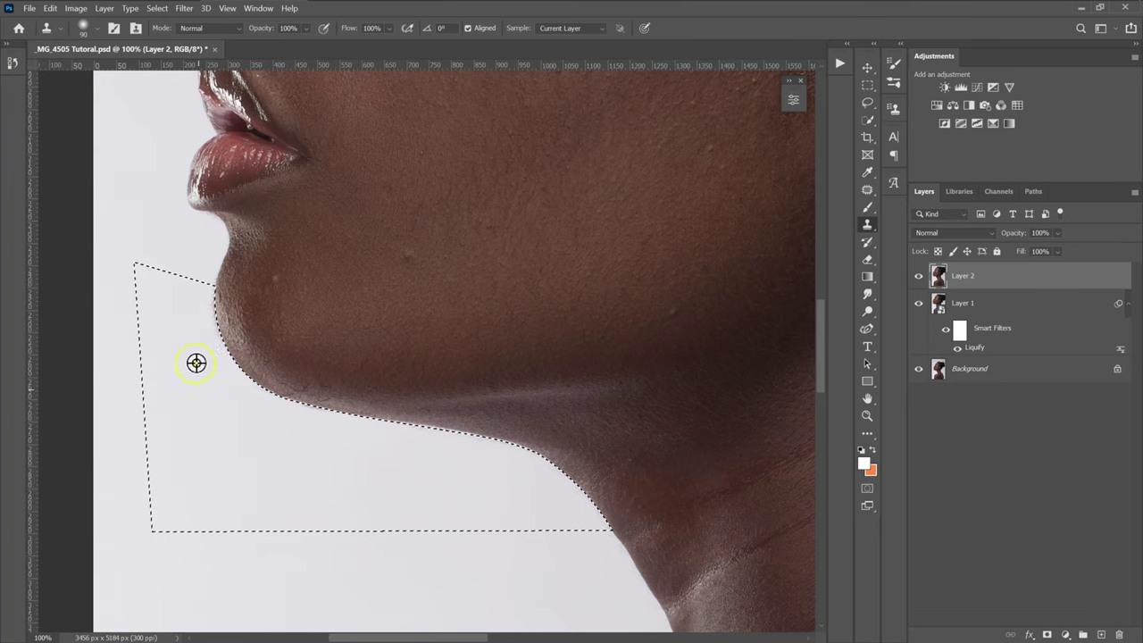
key(m)
click(536, 396)
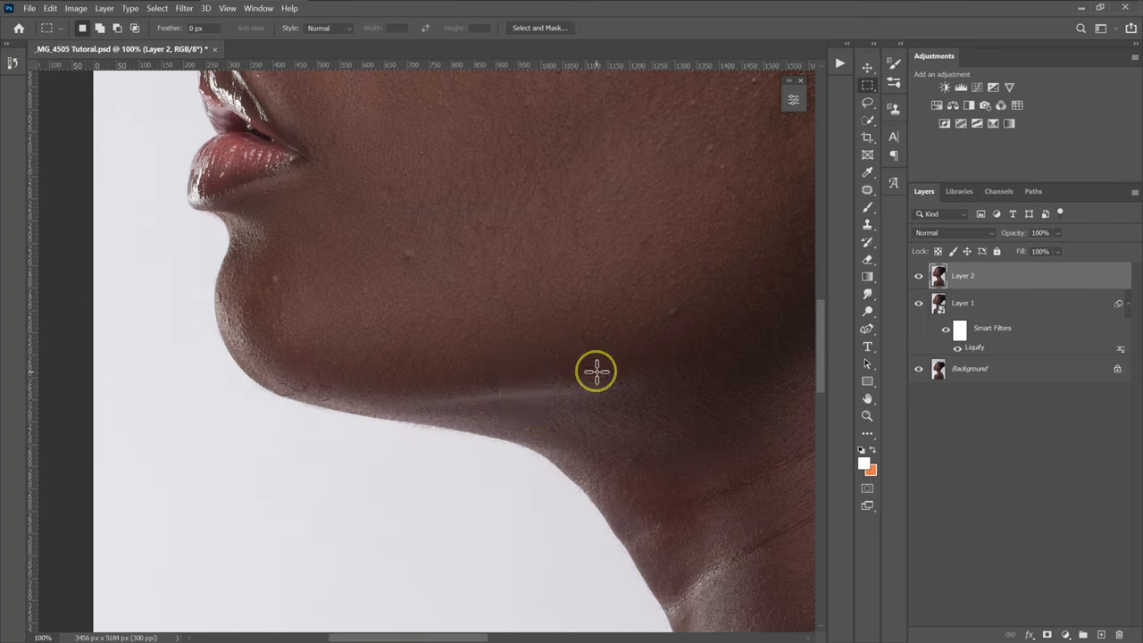
Start a Pen path at the upper forehead and add an anchor along the hairline at the front braid
key(ctrl+minus)
scroll(481, 410, up, 10)
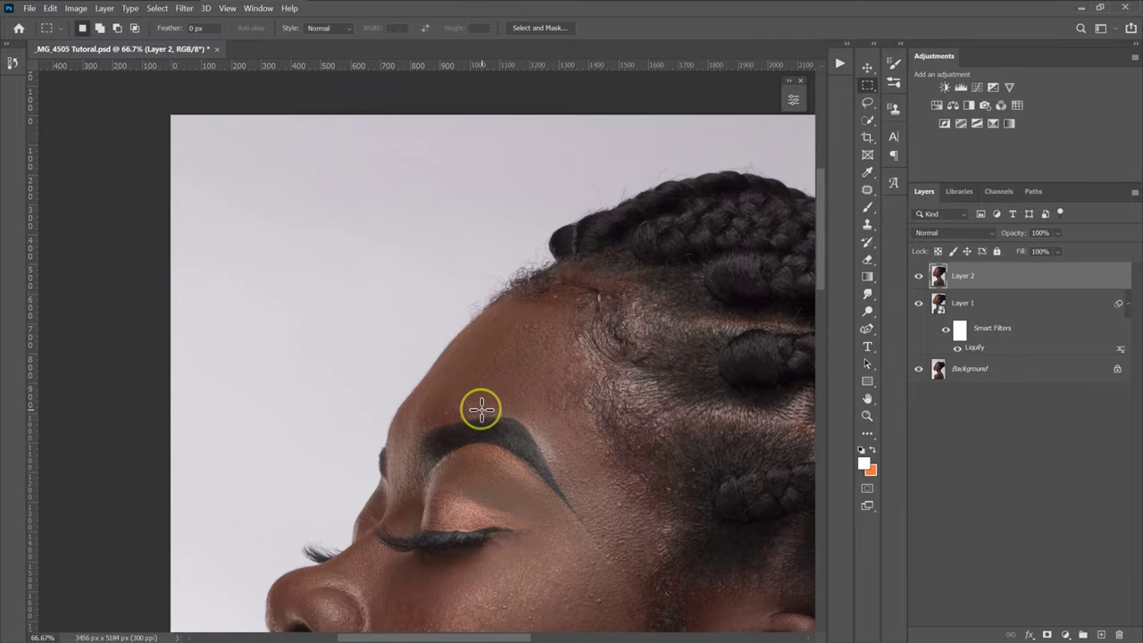
key(p)
scroll(500, 294, down, 2)
click(440, 257)
click(558, 166)
Curve the path along the forehead hairline and around the tip of the front braid with the Curvature Pen
right_click(867, 328)
click(929, 353)
drag(503, 209, 499, 203)
drag(499, 204, 496, 204)
click(554, 139)
drag(555, 152, 561, 164)
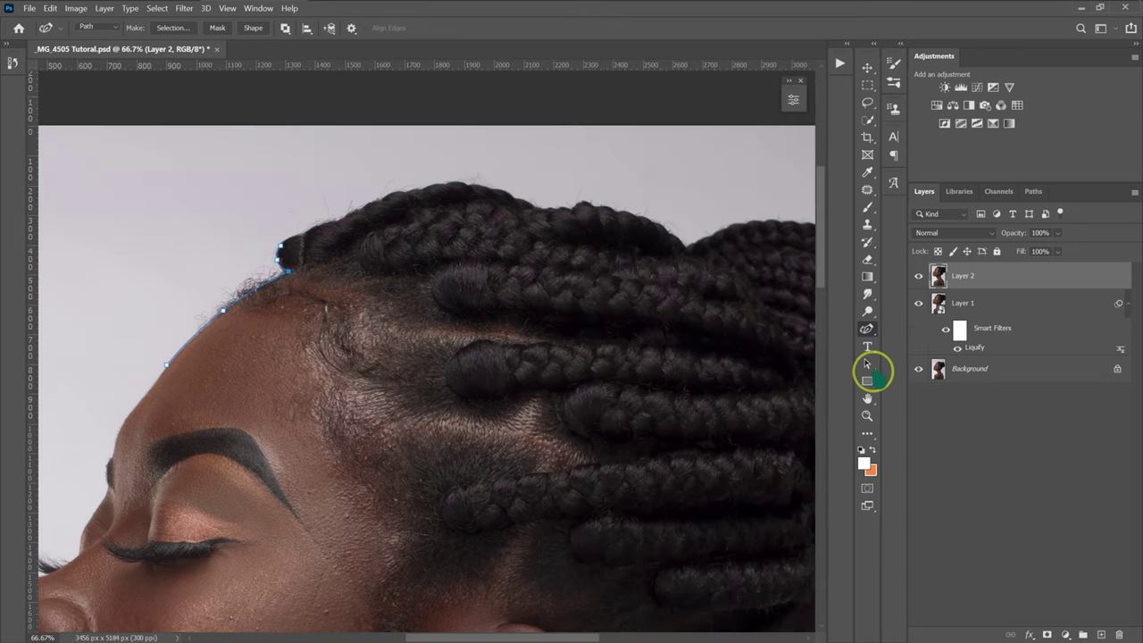
Continue the path over the top of the front braid and close it through the background at the forehead starting anchor
click(867, 329)
click(331, 223)
click(381, 202)
click(464, 184)
click(506, 192)
click(532, 166)
click(286, 167)
click(128, 325)
click(167, 364)
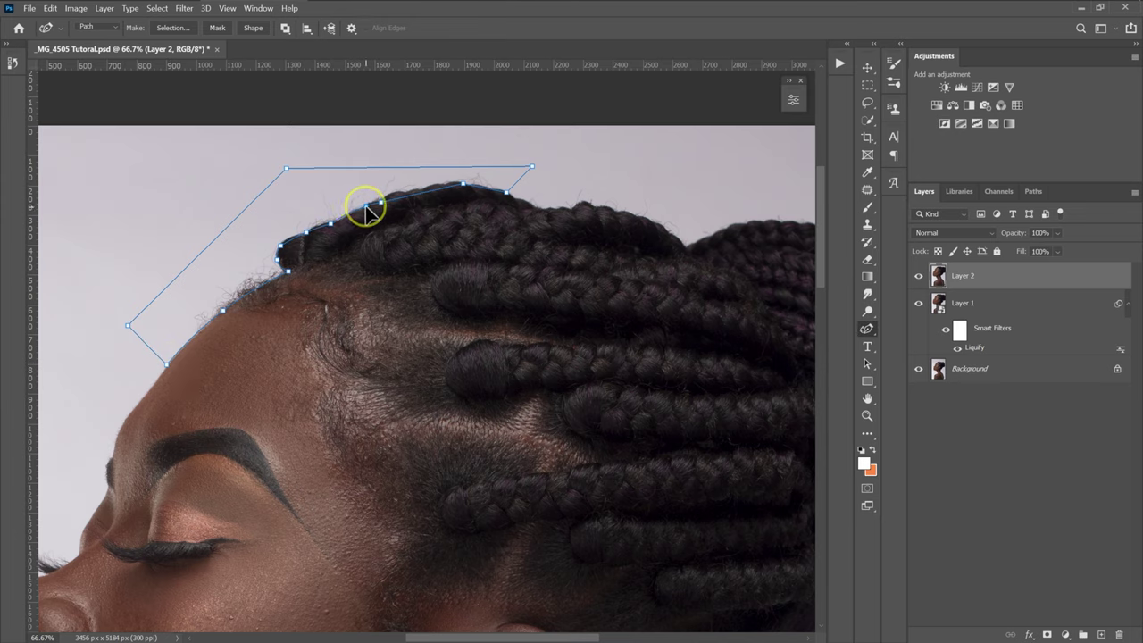
Convert the closed hairline path into a selection
key(ctrl+Return)
key(m)
scroll(331, 285, down, 2)
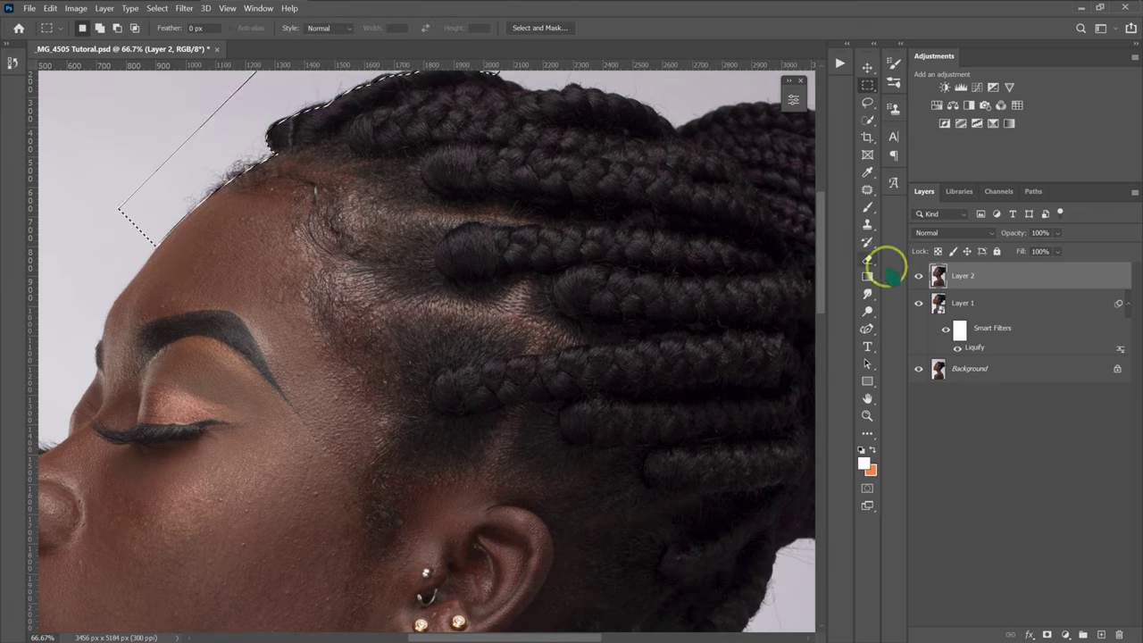
Clone clean background over the flyaway hairs along the forehead and front braid with the 90 px soft brush and deselect the area
click(867, 224)
scroll(248, 148, up, 1)
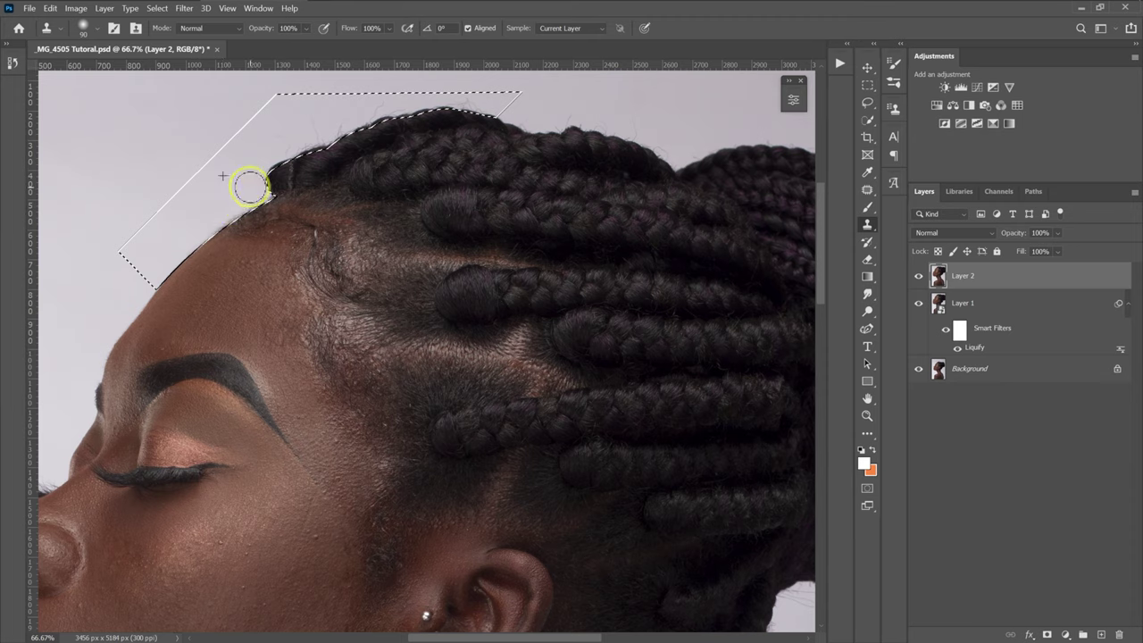
key(m)
key(ctrl+0)
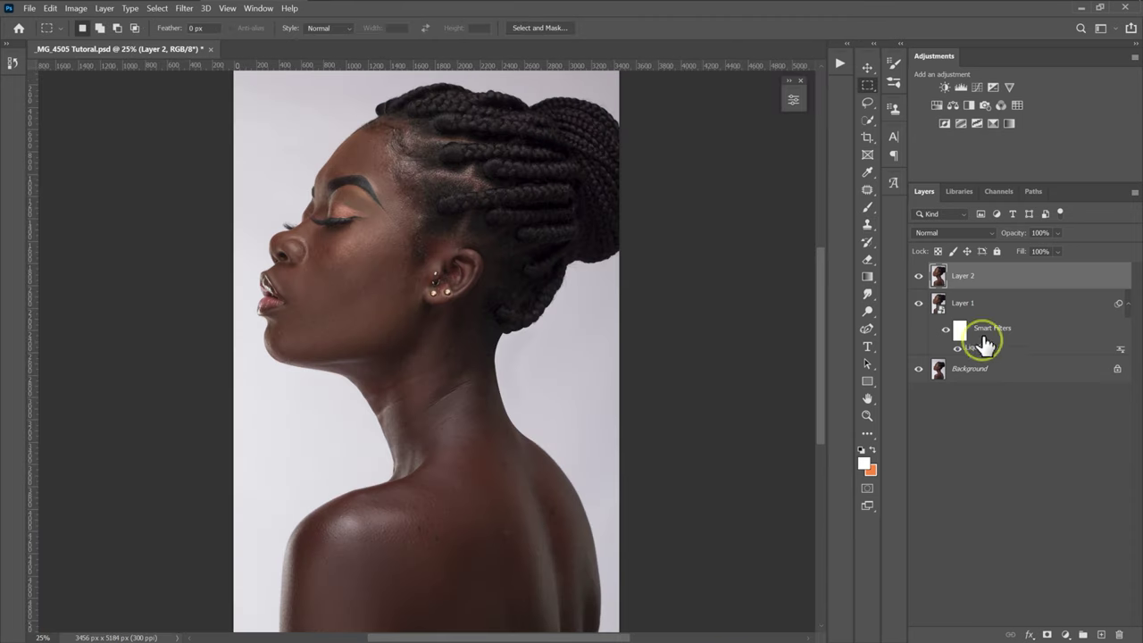
Compare the portrait with and without the retouching on Layer 2
click(919, 276)
click(919, 276)
click(919, 276)
click(919, 276)
Patch the blemishes on the shoulder and back with nearby clean skin using the Patch tool in Normal mode, and deselect
scroll(556, 487, up, 2)
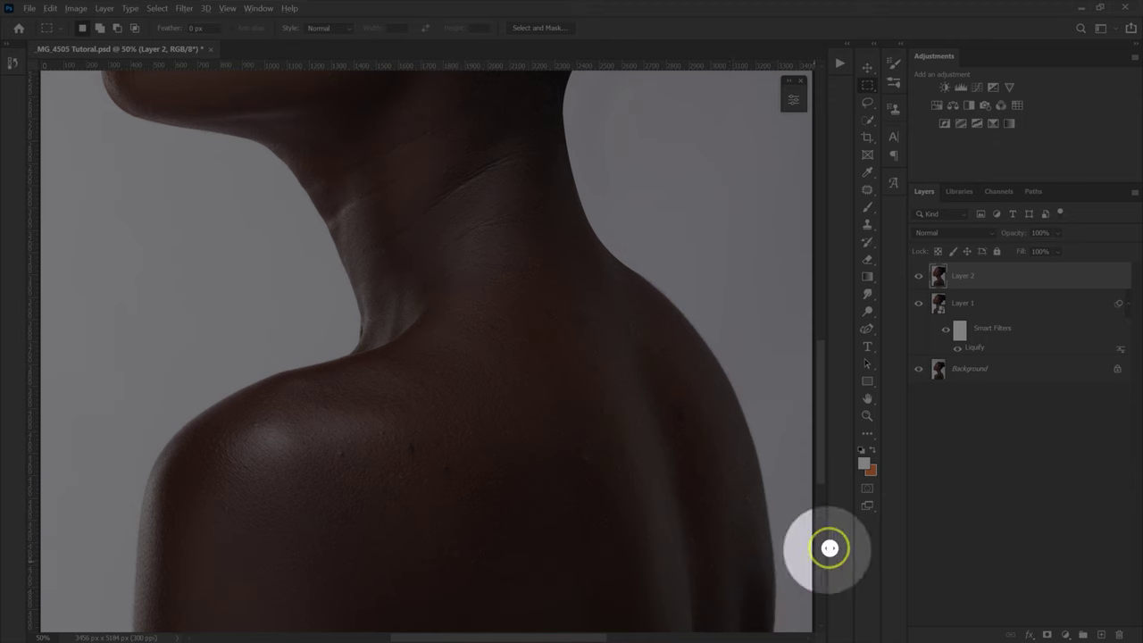
click(871, 190)
click(911, 215)
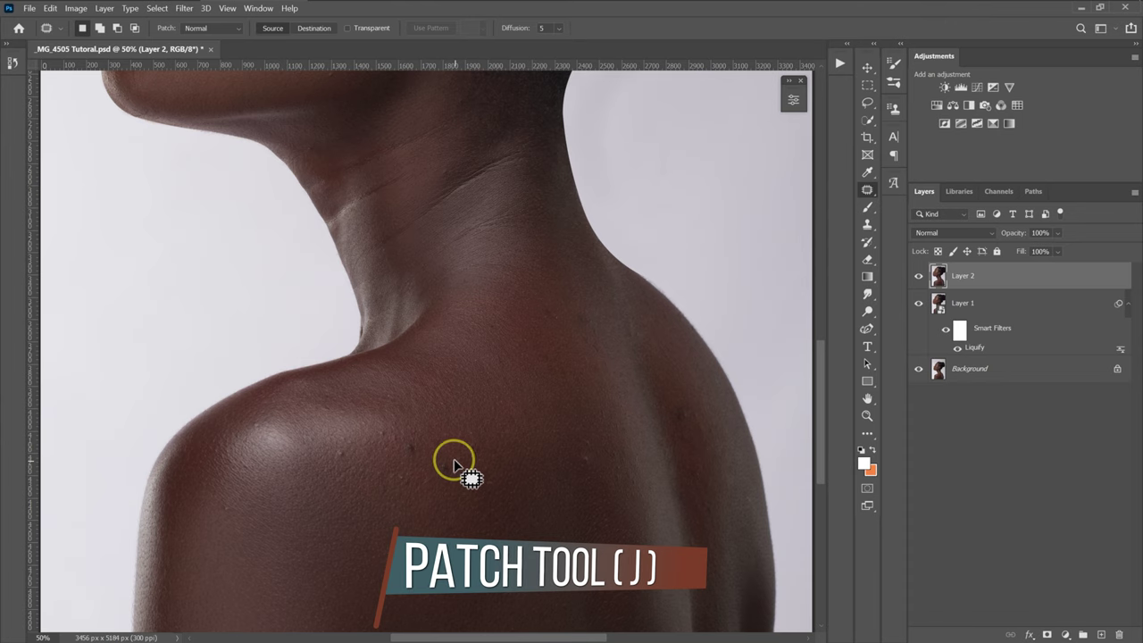
mouse_move(456, 461)
mouse_down()
mouse_move(437, 468)
mouse_move(445, 476)
mouse_move(472, 456)
mouse_move(399, 456)
mouse_move(416, 446)
mouse_up()
mouse_move(418, 444)
mouse_down()
mouse_move(341, 452)
mouse_move(316, 477)
mouse_up()
drag(234, 502, 237, 507)
drag(681, 426, 681, 390)
drag(594, 463, 536, 523)
key(ctrl+d)
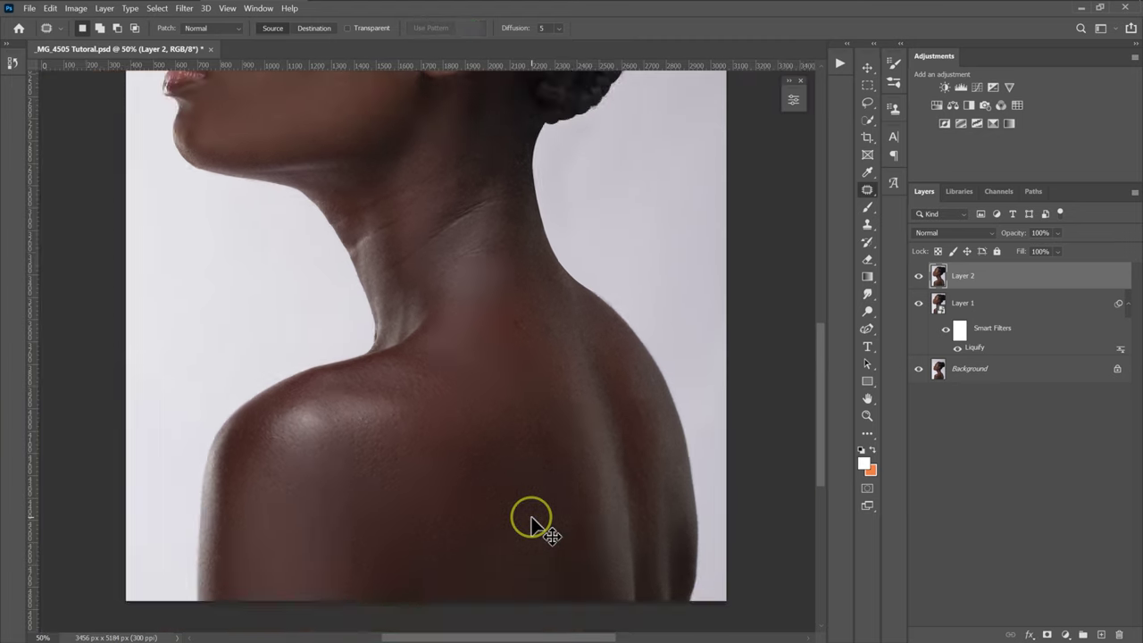
Duplicate Layer 2 twice
key(ctrl+minus)
key(ctrl+minus)
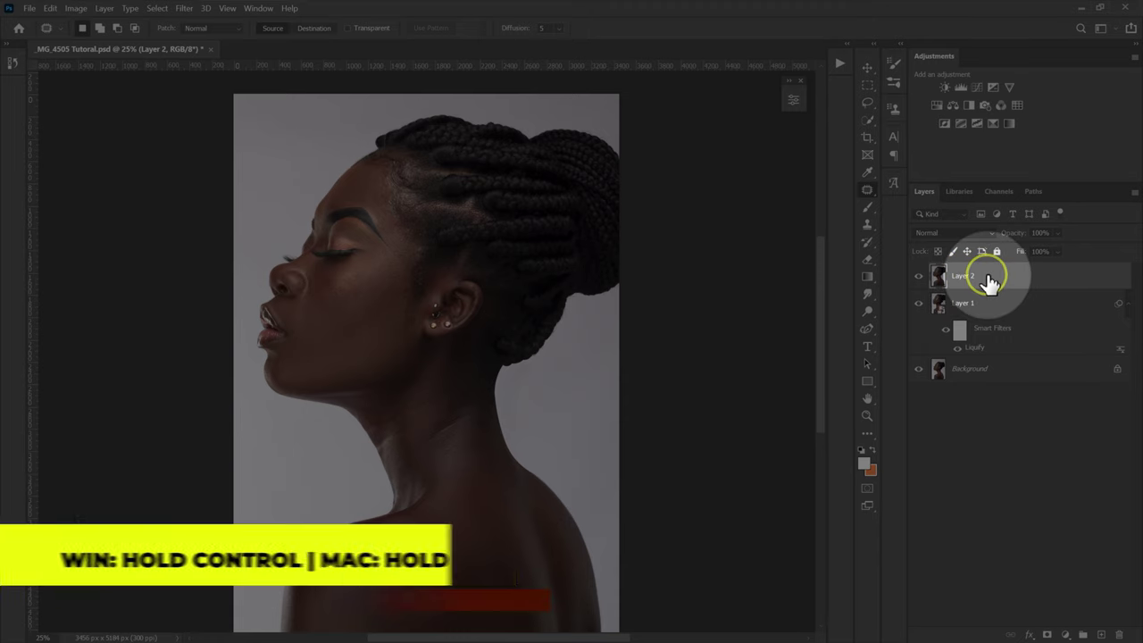
key(ctrl+j)
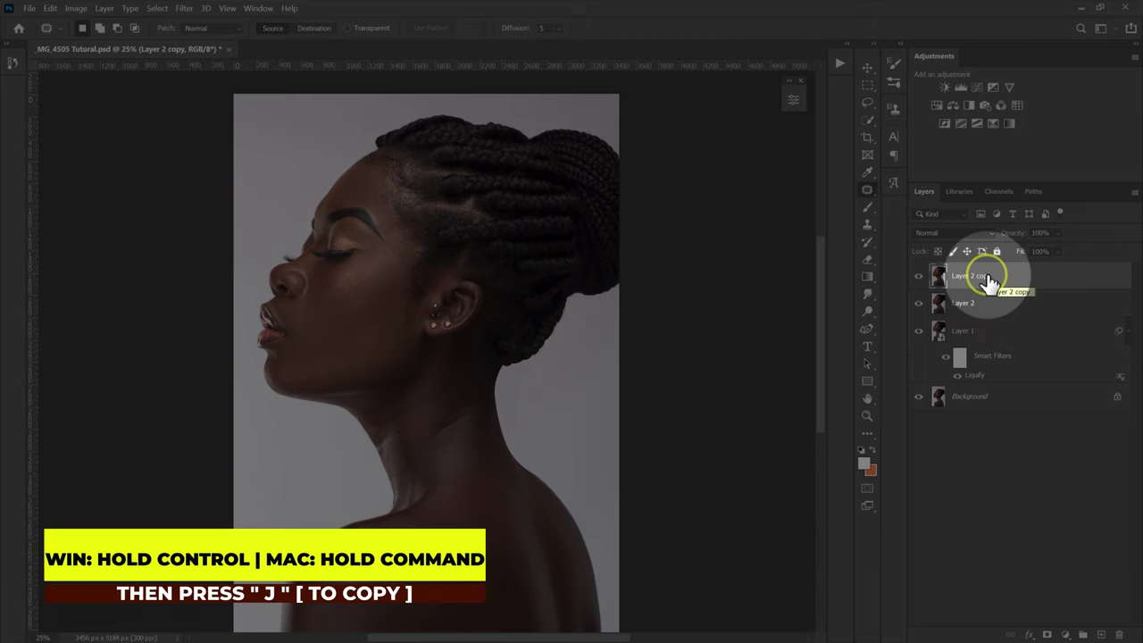
key(ctrl+j)
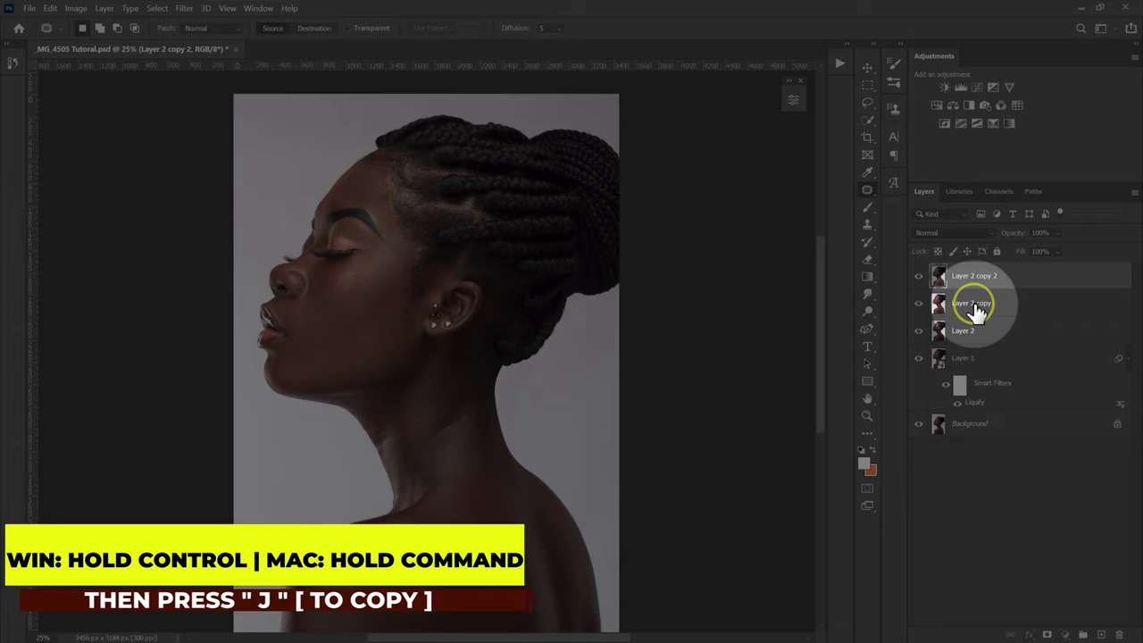
Rename the lower copy of Layer 2 as "Color/Low Frequency" and the upper copy as "Textures/ High Frequency"
double_click(974, 304)
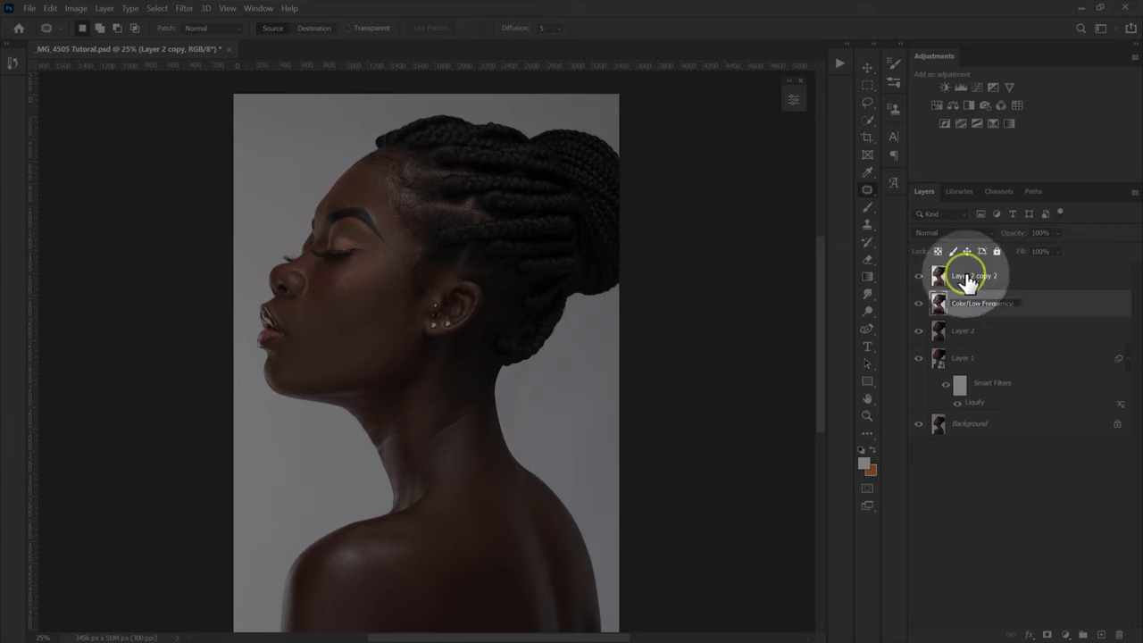
double_click(969, 278)
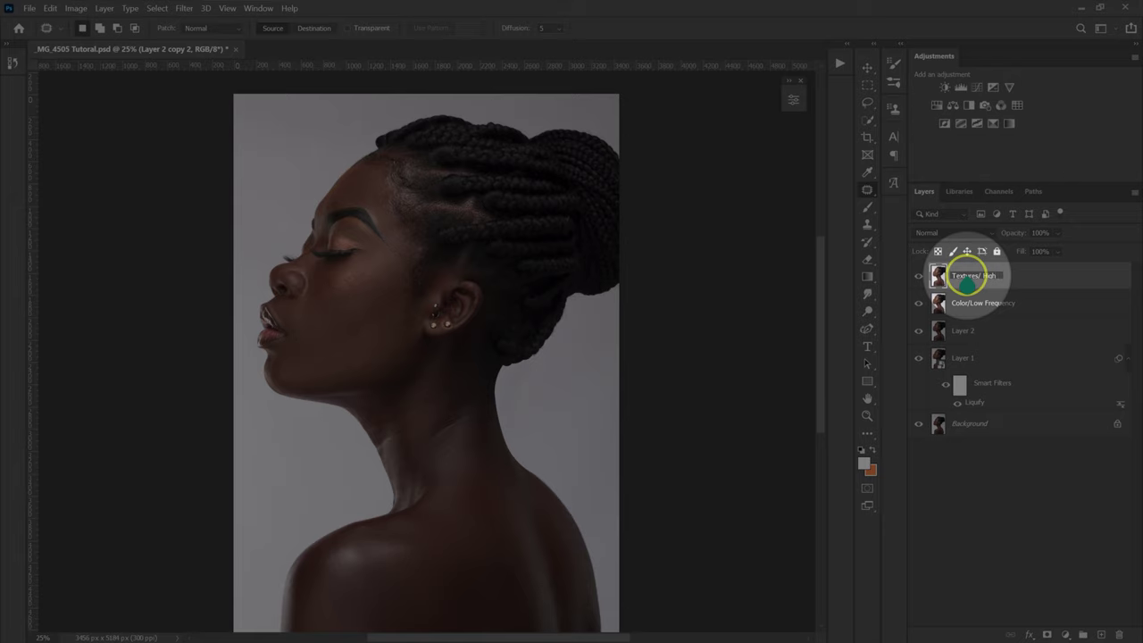
text(y)
key(Return)
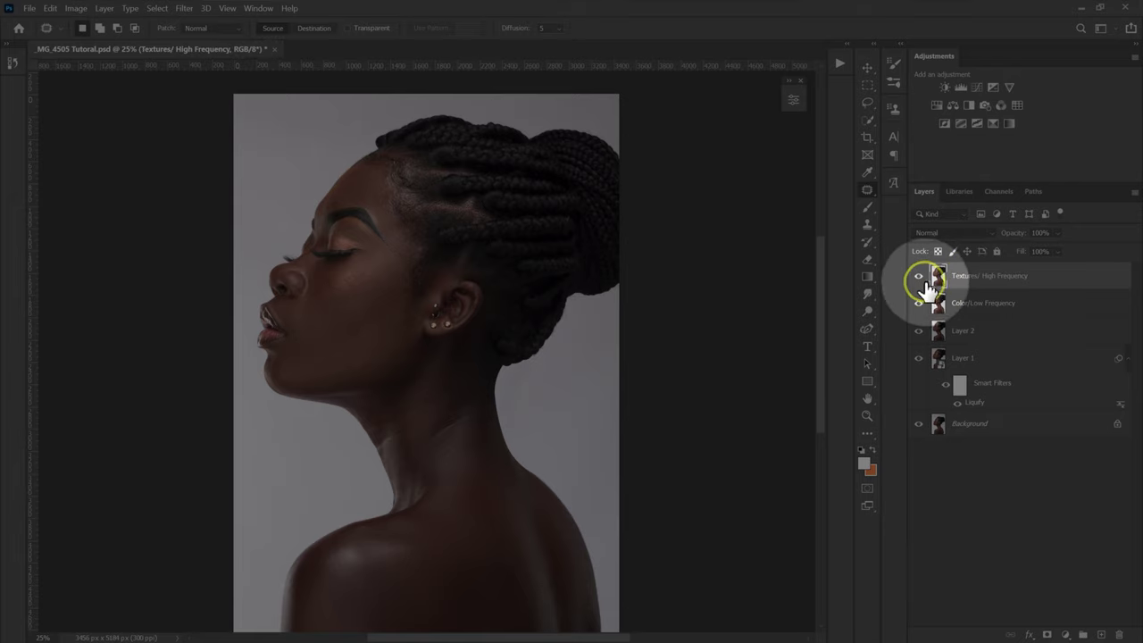
Hide the Textures/ High Frequency layer and make the Color/Low Frequency layer active
click(919, 276)
click(993, 304)
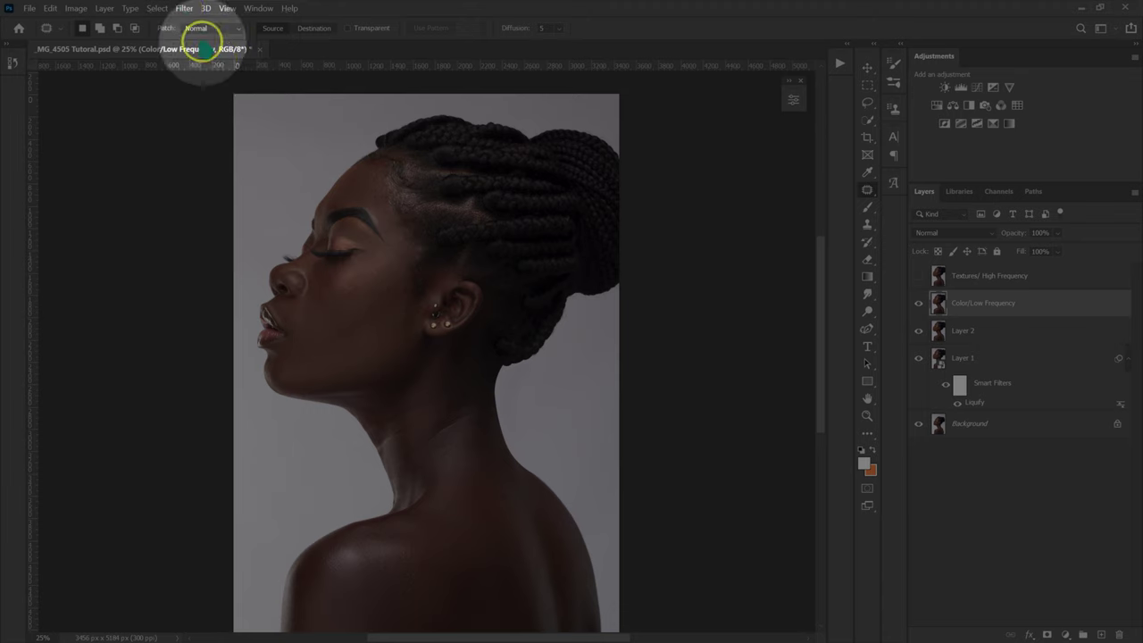
Blur the Color/Low Frequency layer with a Gaussian Blur of 7.0 pixels radius
click(184, 8)
mouse_move(221, 168)
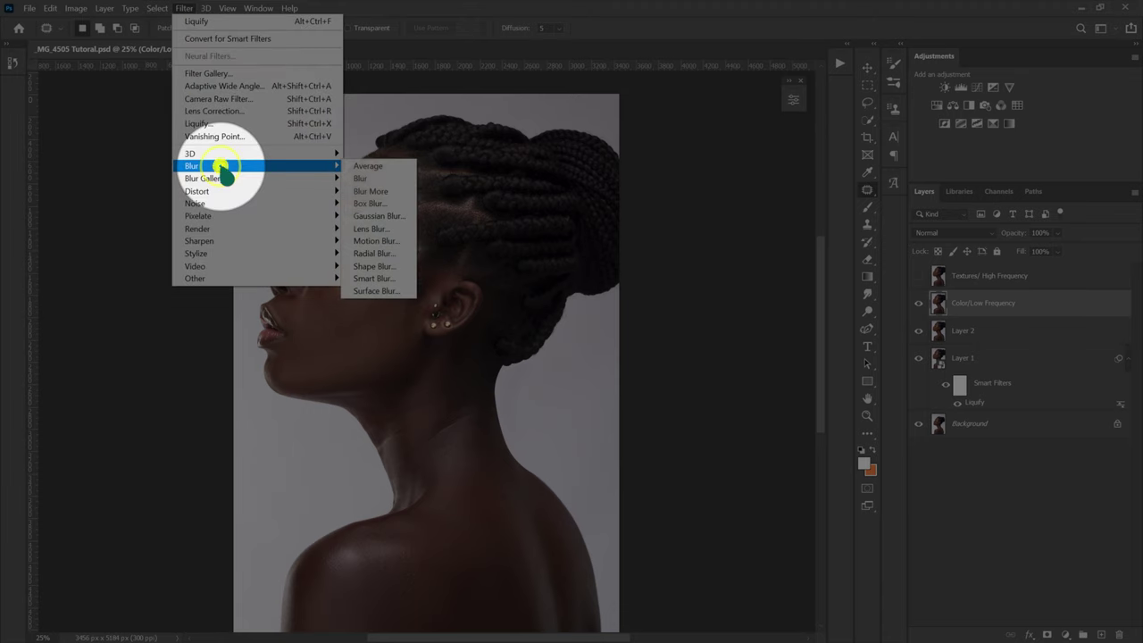
click(383, 218)
drag(684, 340, 694, 347)
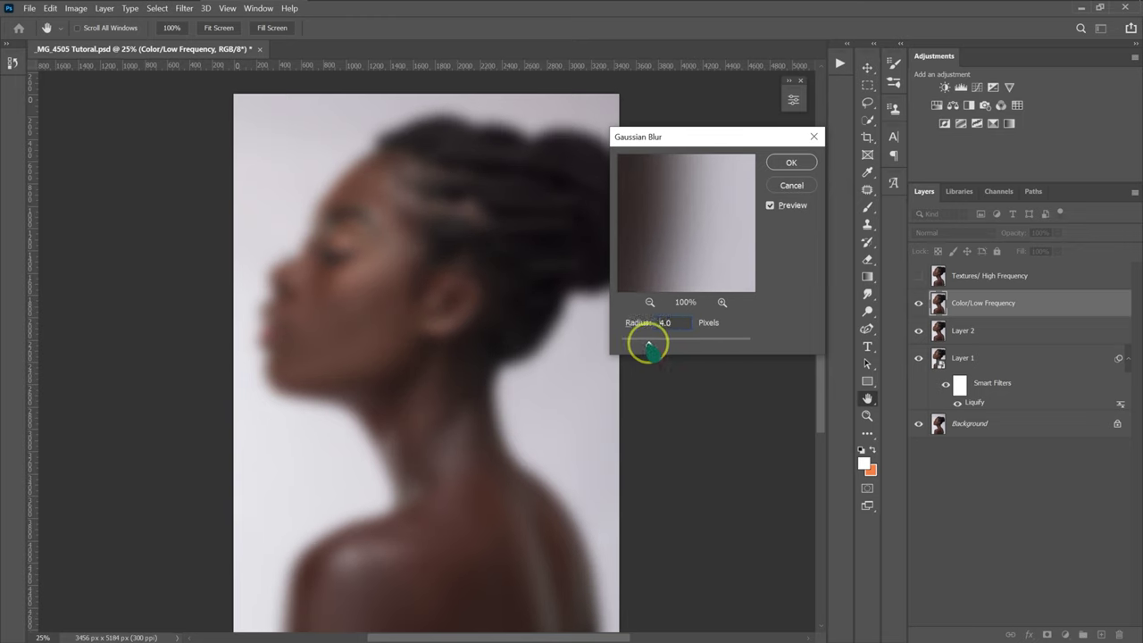
drag(620, 345, 623, 350)
key(ctrl+plus)
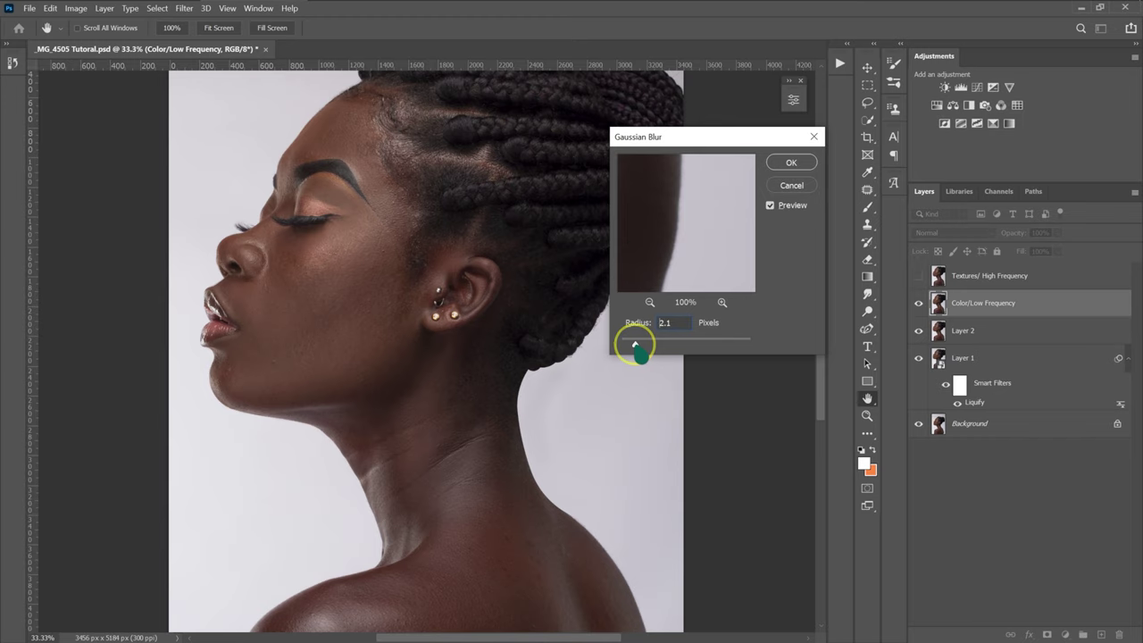
drag(640, 347, 667, 347)
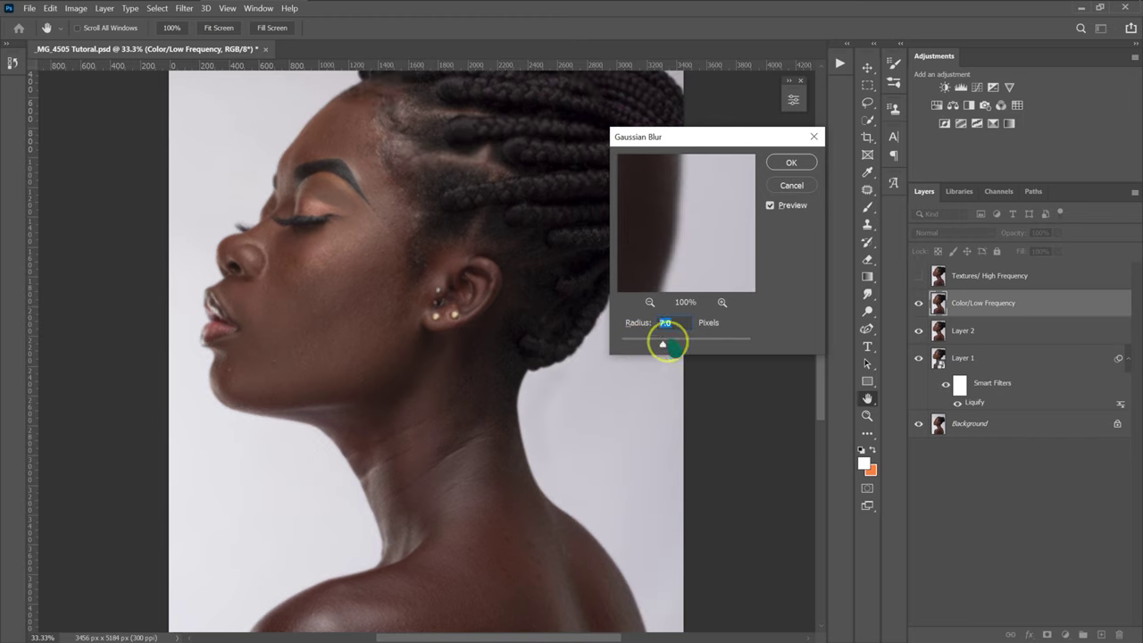
click(791, 162)
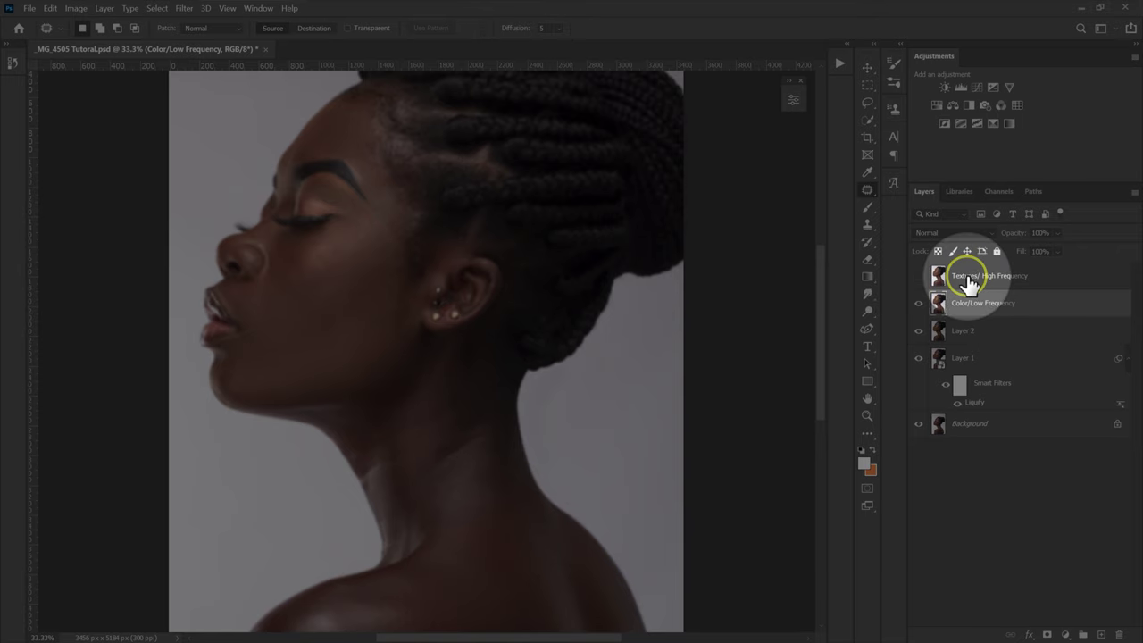
Show the Textures/ High Frequency layer and run Apply Image on it from Color/Low Frequency with Subtract, scale 2, offset 128 and no inversion
click(969, 280)
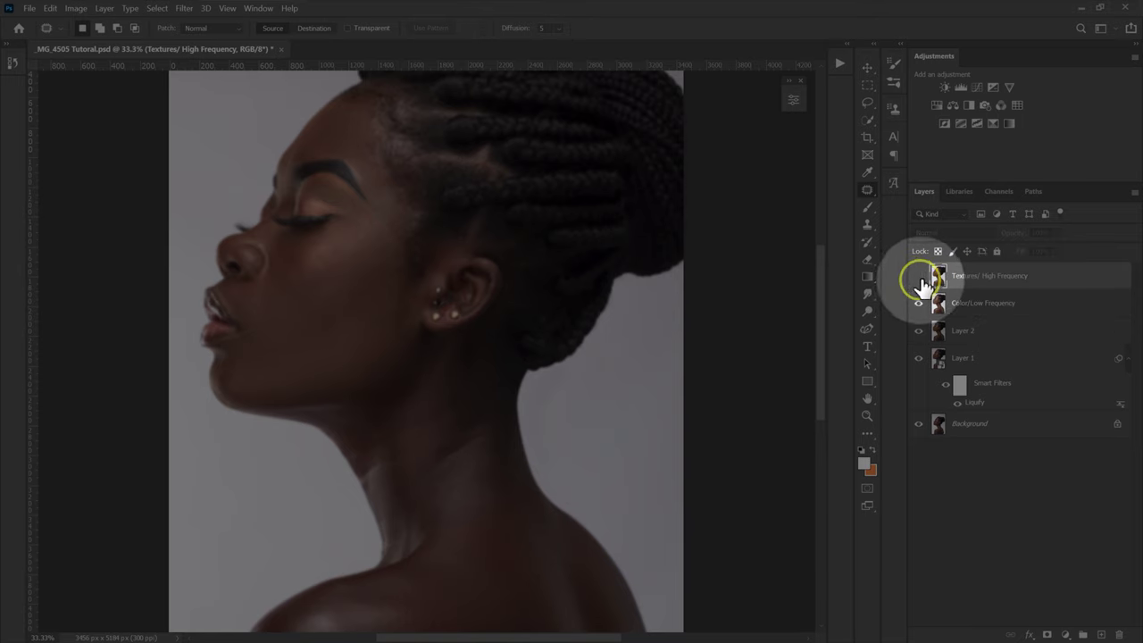
click(918, 277)
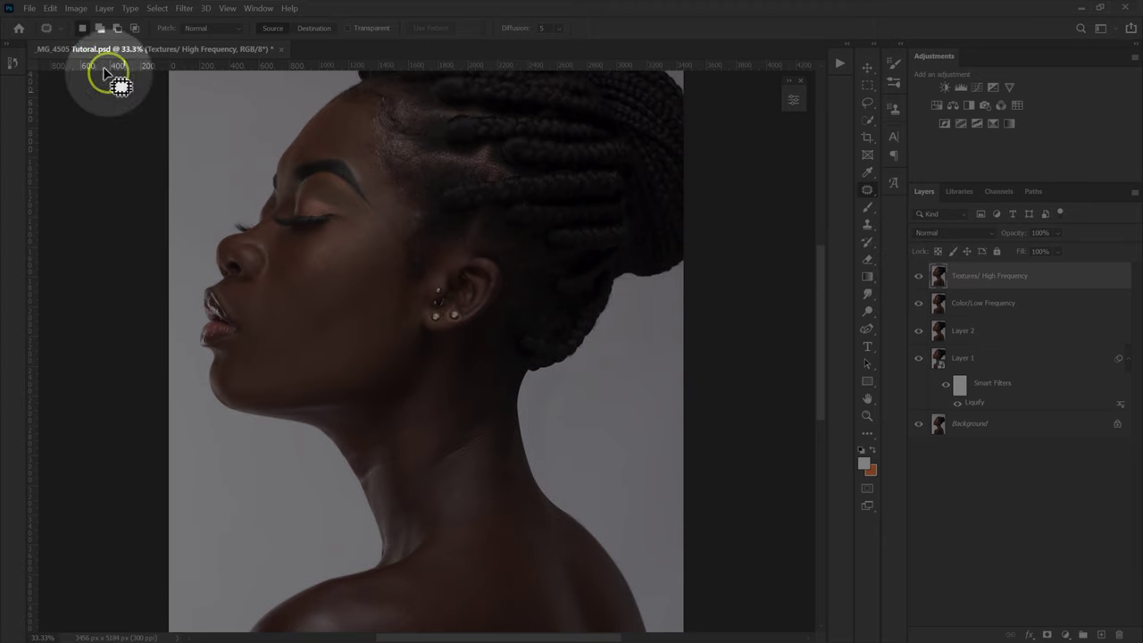
click(76, 8)
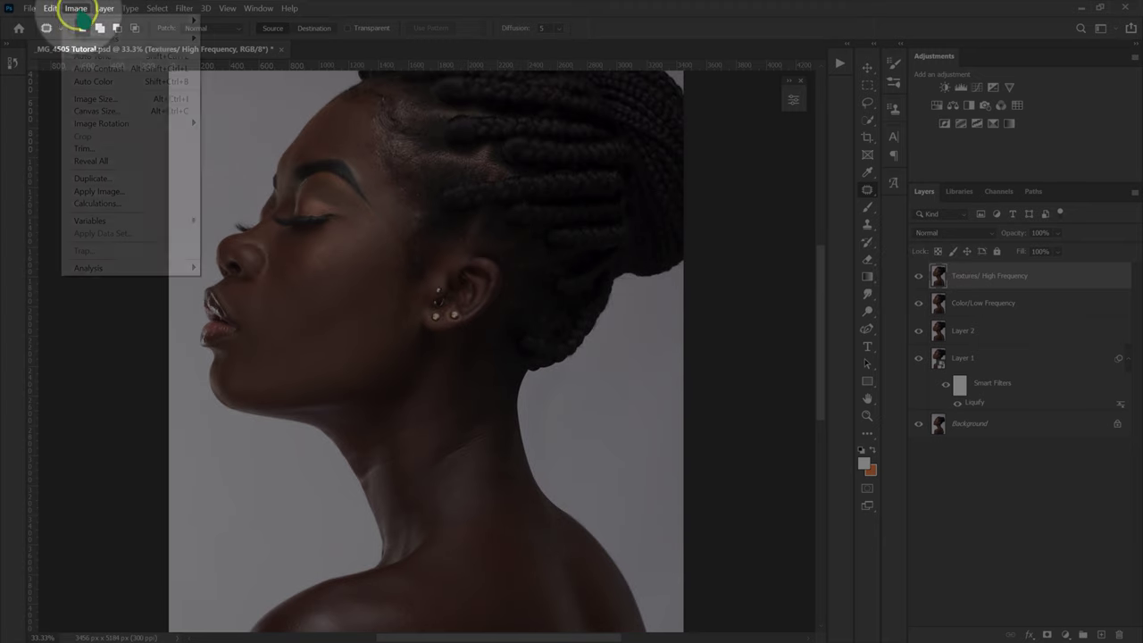
click(95, 191)
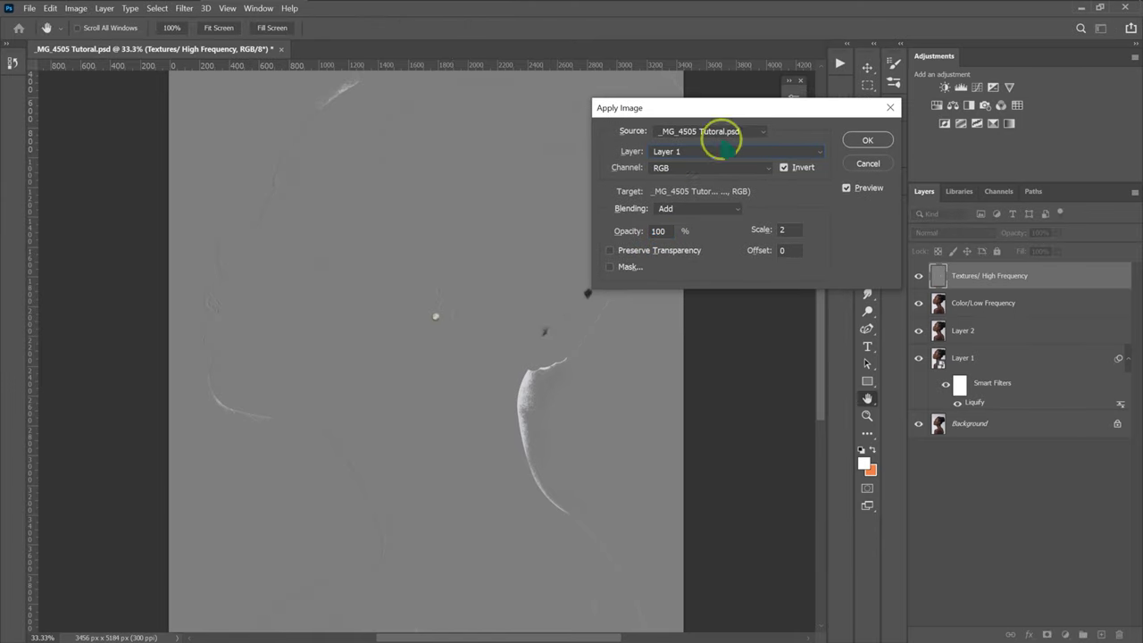
click(676, 154)
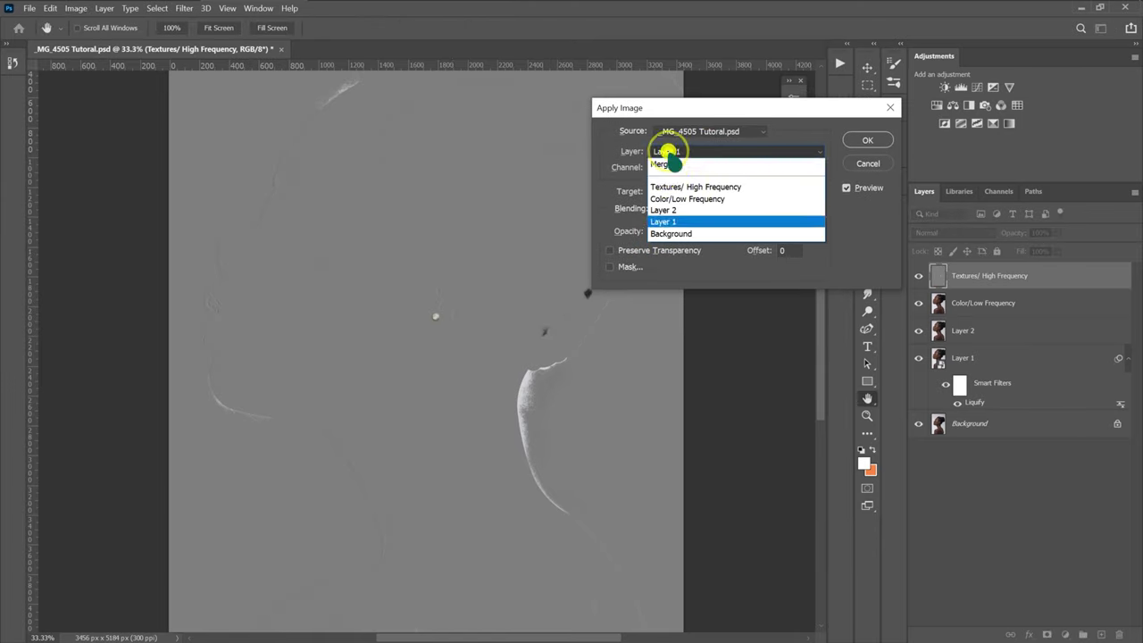
click(710, 199)
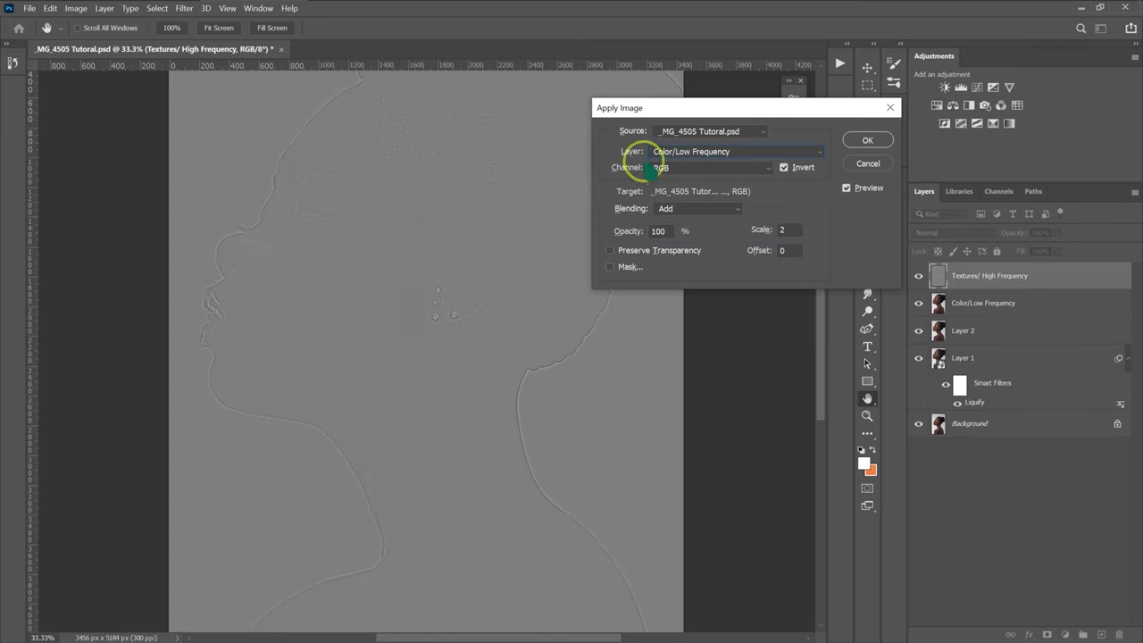
click(676, 214)
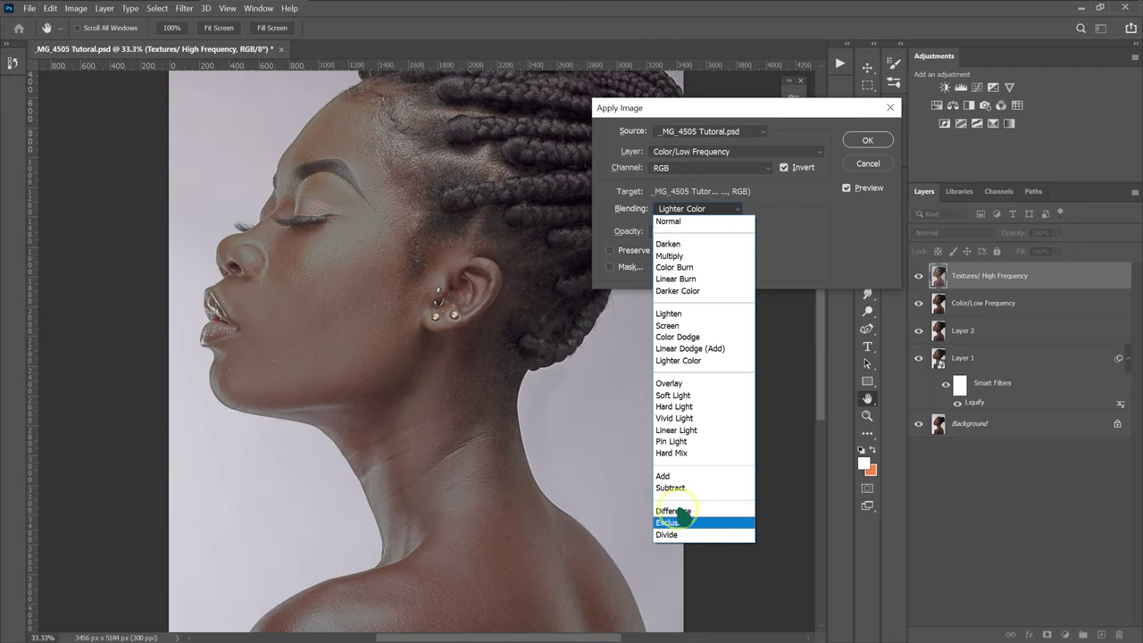
click(672, 487)
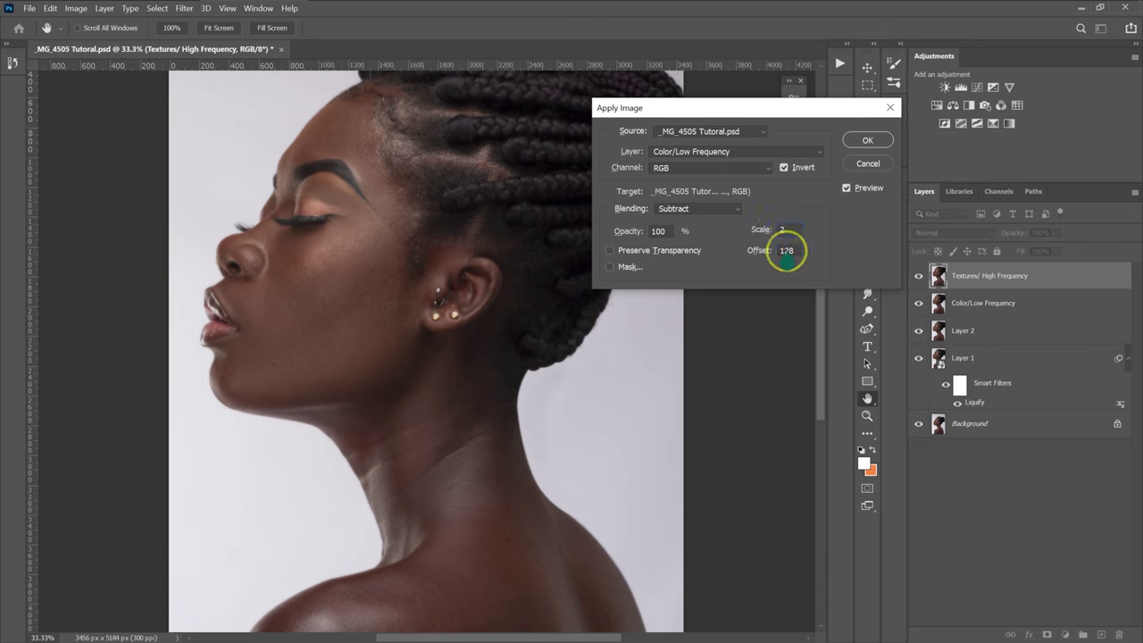
click(784, 168)
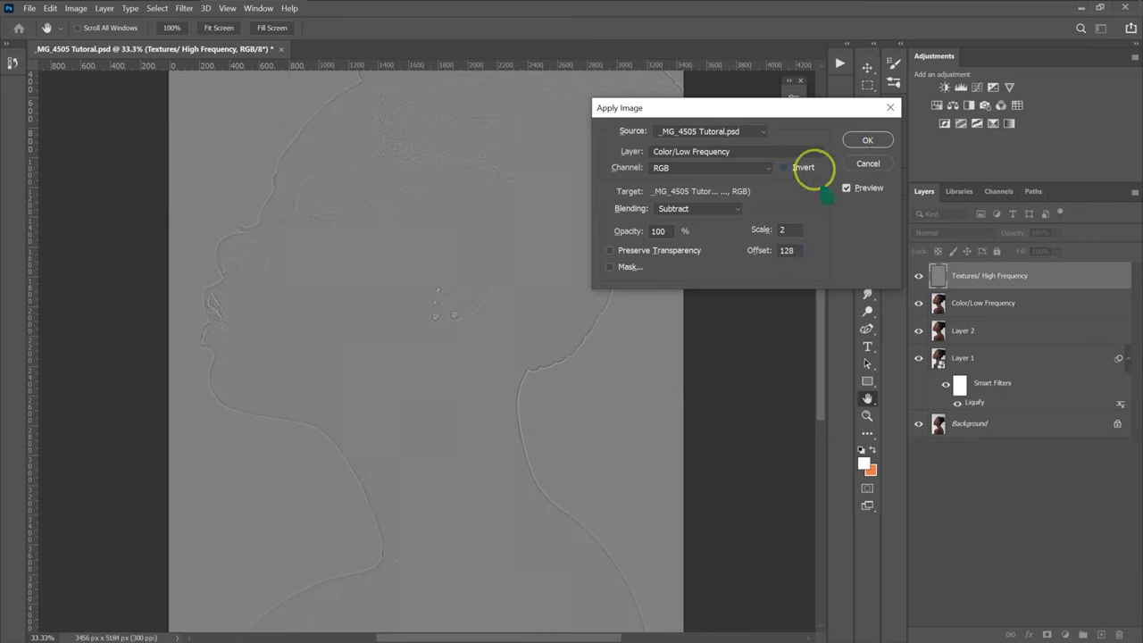
click(867, 141)
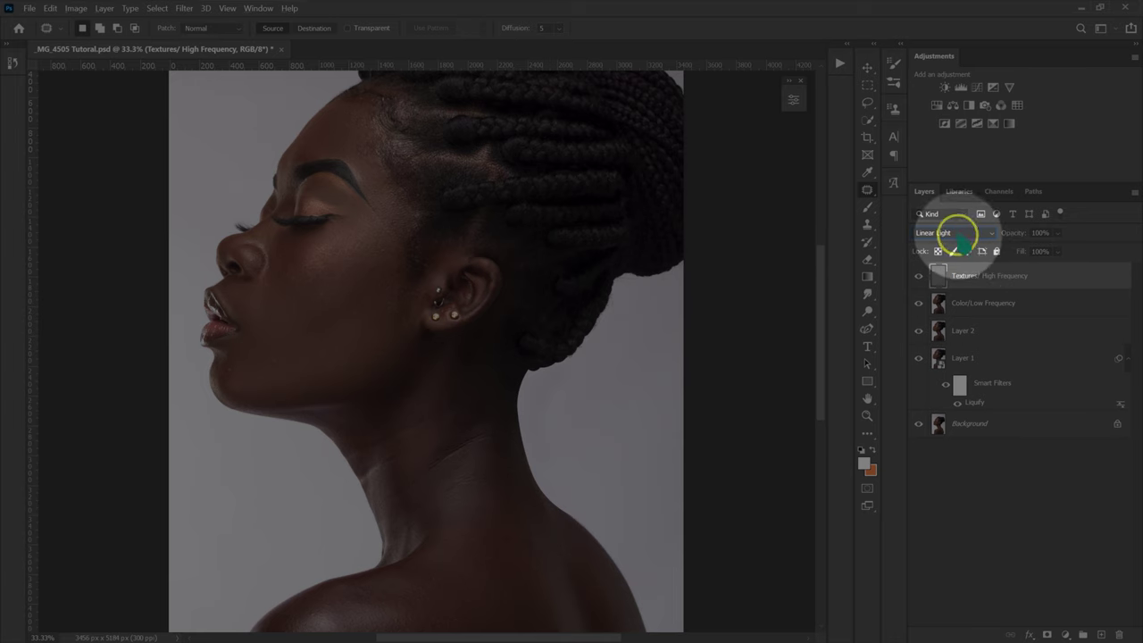
Set the Textures/ High Frequency layer to Linear Light and group it with the Color/Low Frequency layer as "Frequency Separation"
click(954, 234)
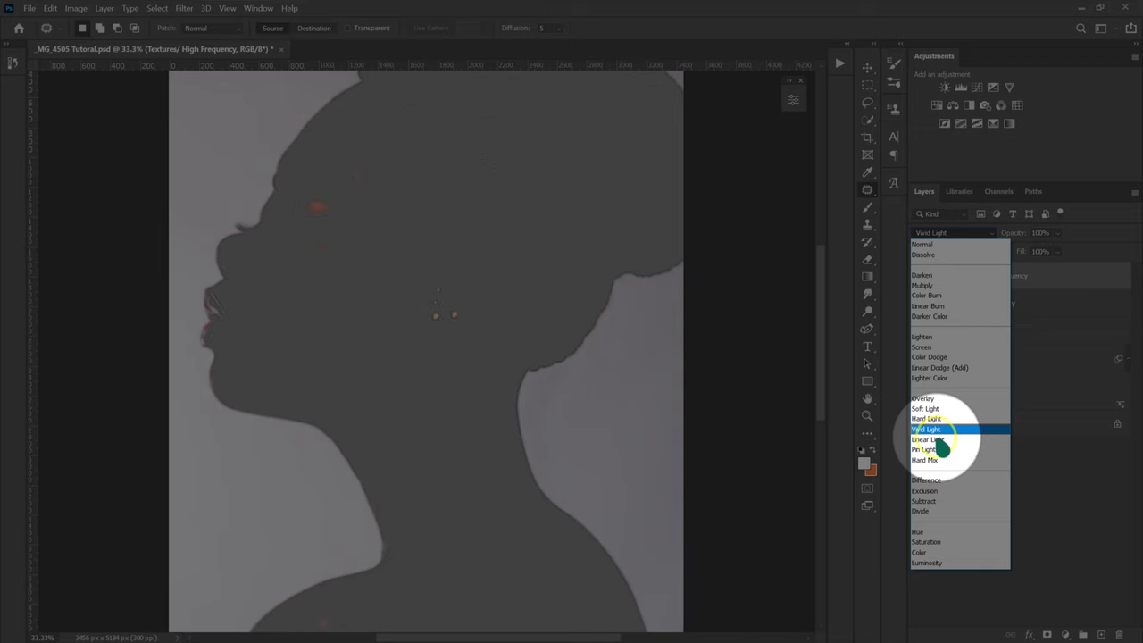
click(936, 438)
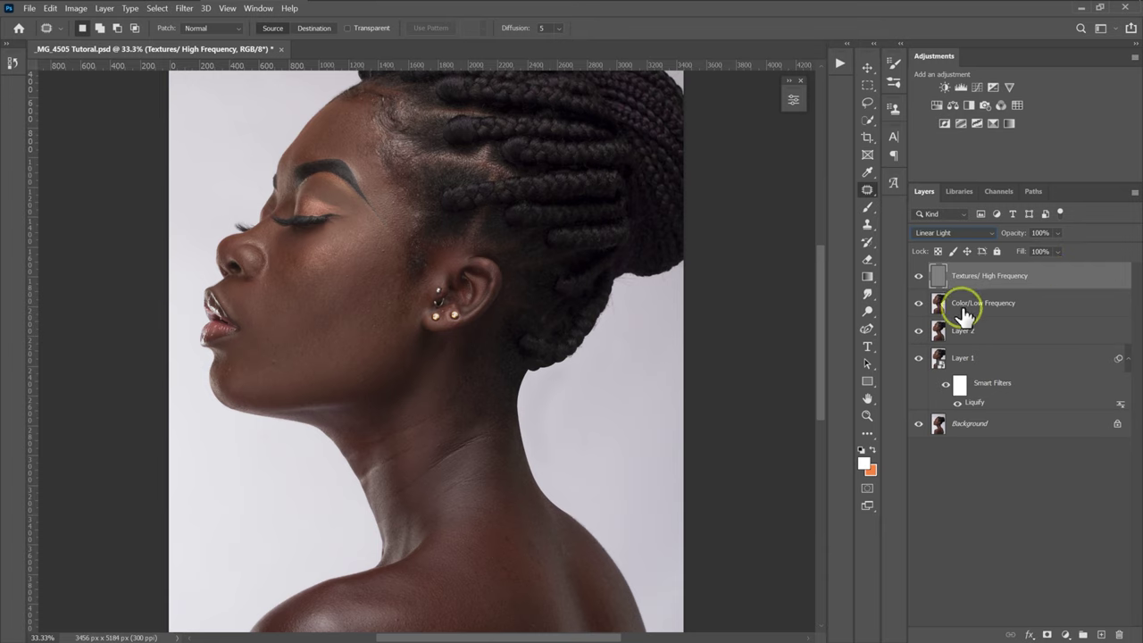
shift+click(1045, 306)
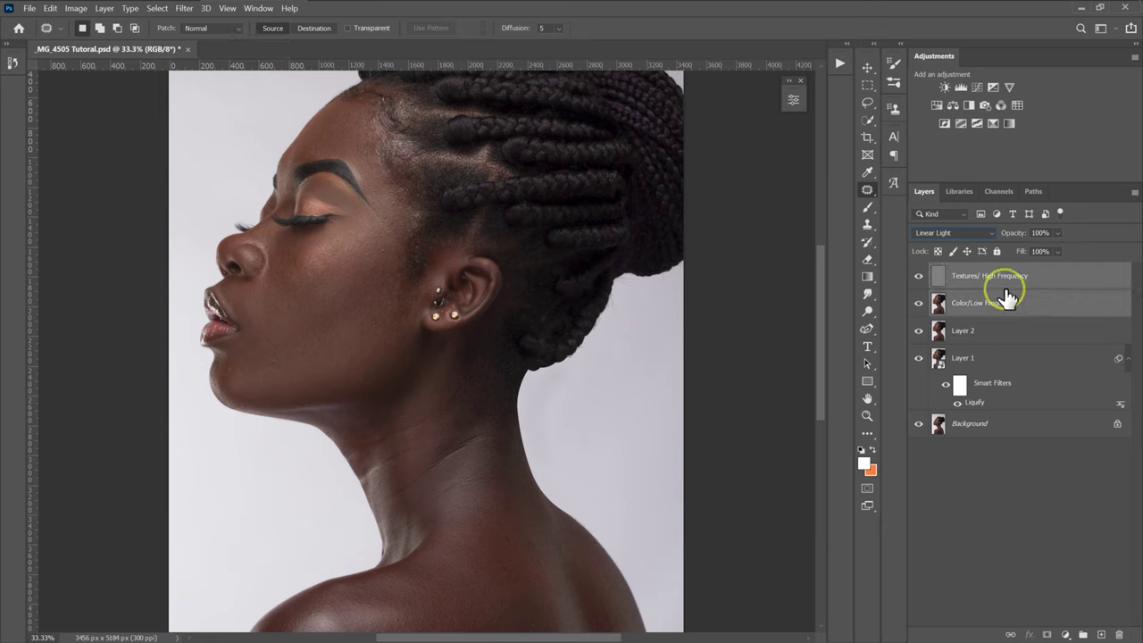
drag(1021, 286, 1083, 635)
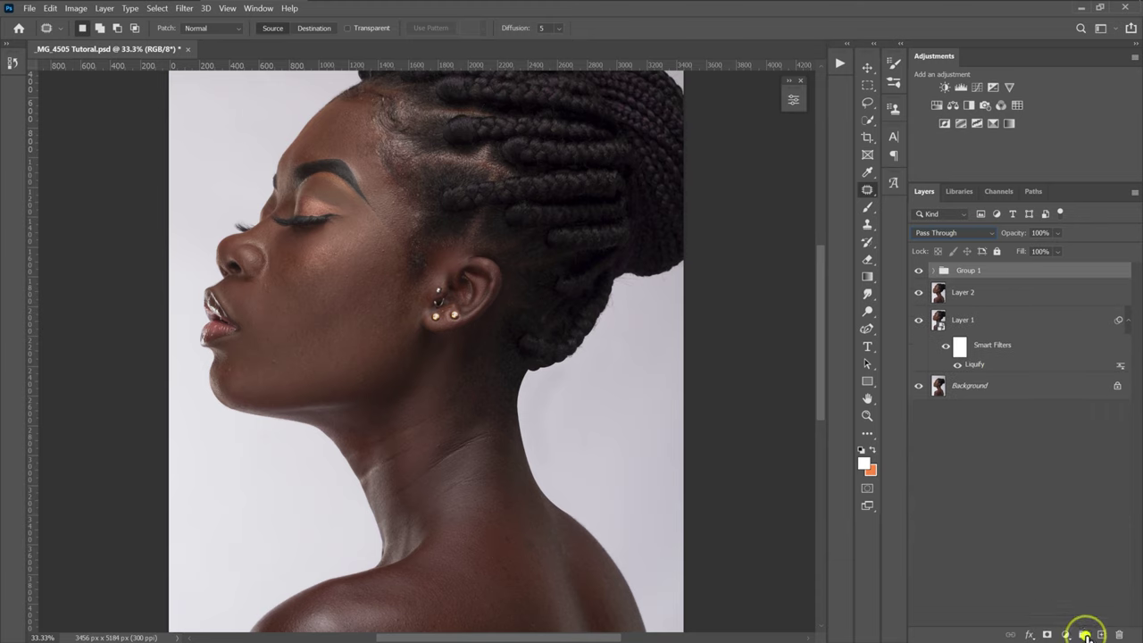
double_click(964, 271)
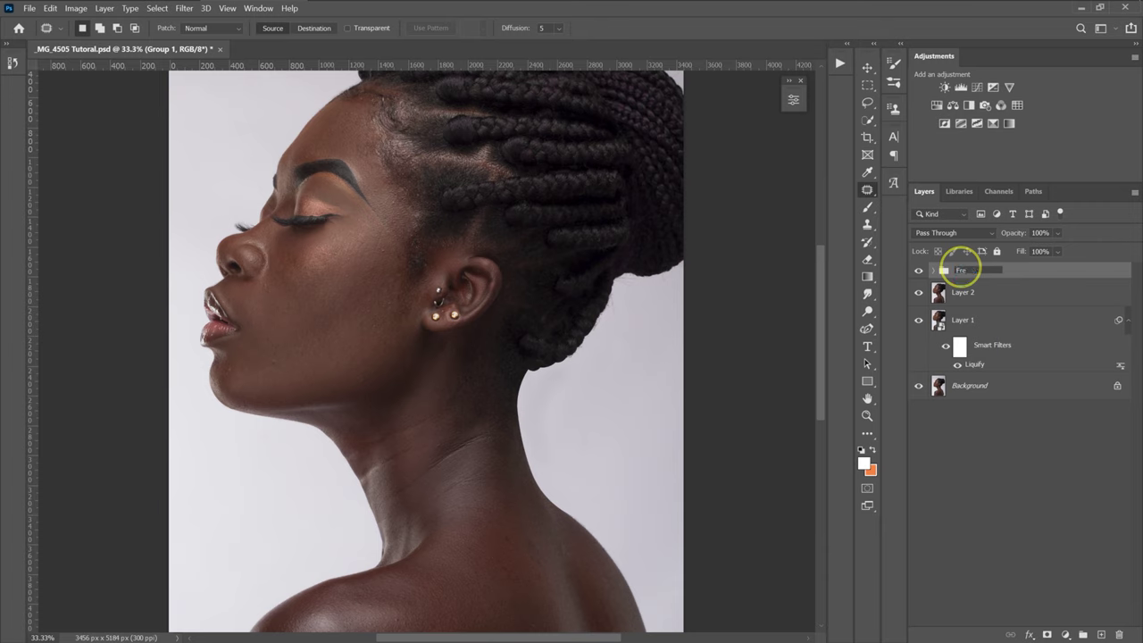
text(Frequency Separation)
key(Return)
Compare the portrait with and without the Frequency Separation group and look through the saved frequency separation actions
click(921, 271)
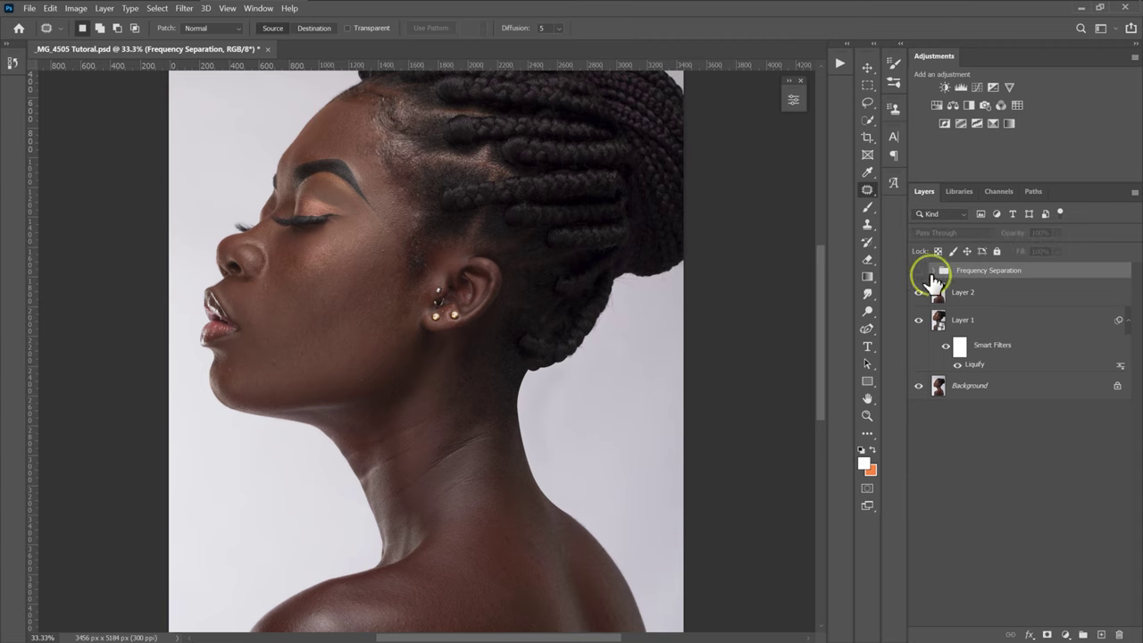
click(920, 271)
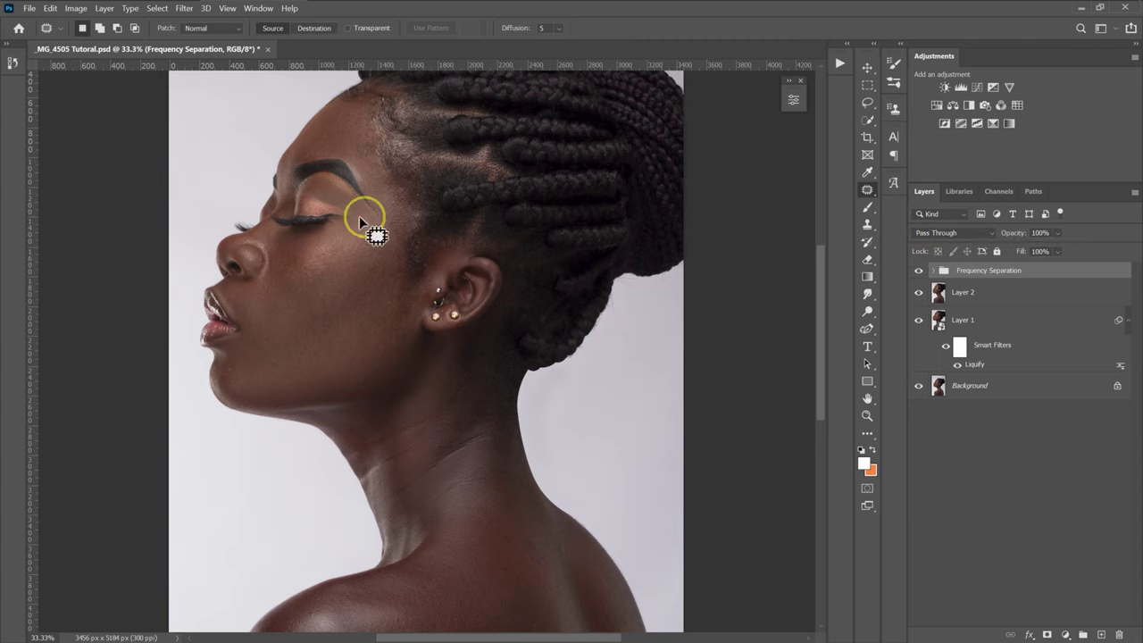
click(840, 64)
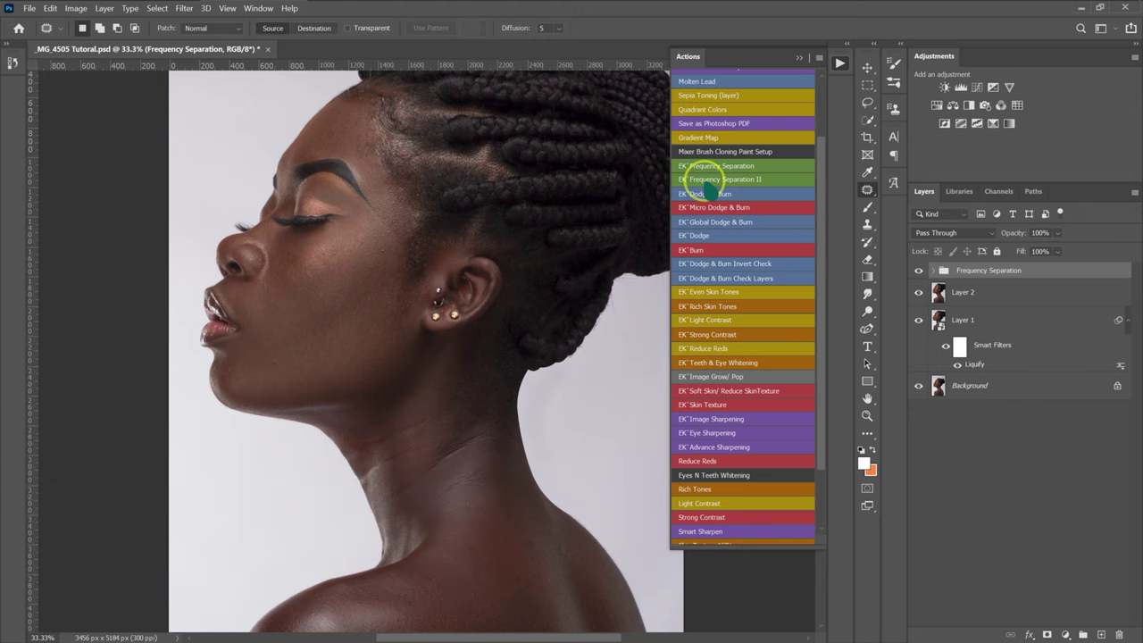
click(840, 63)
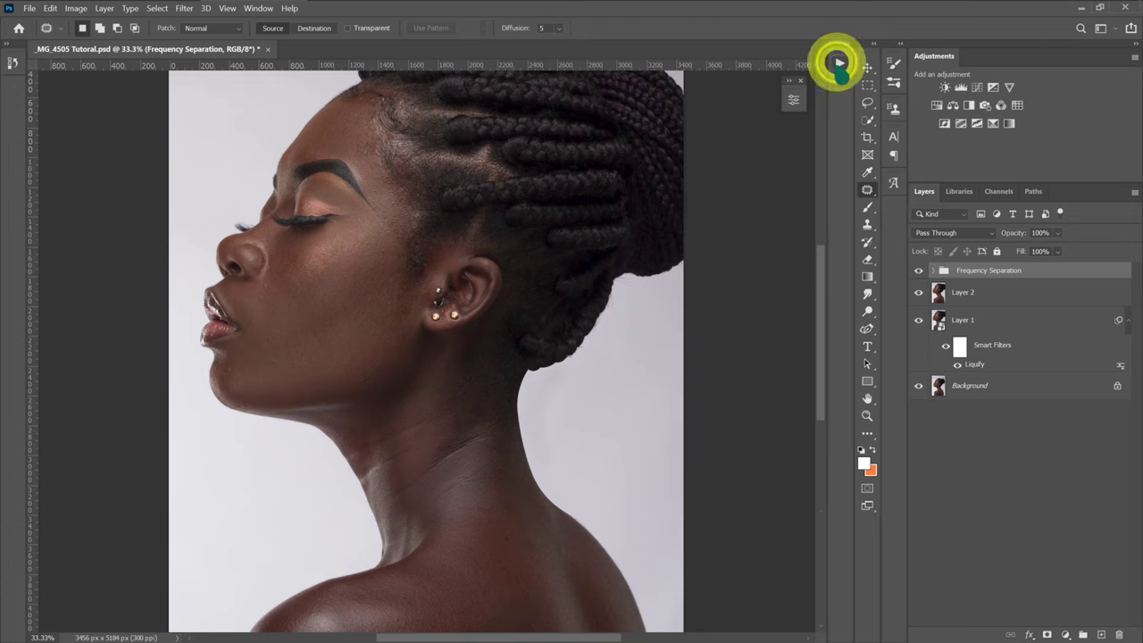
Set the Clone Stamp tool to sample the Current Layer and make Textures/ High Frequency in the Frequency Separation group active
key(ctrl+minus)
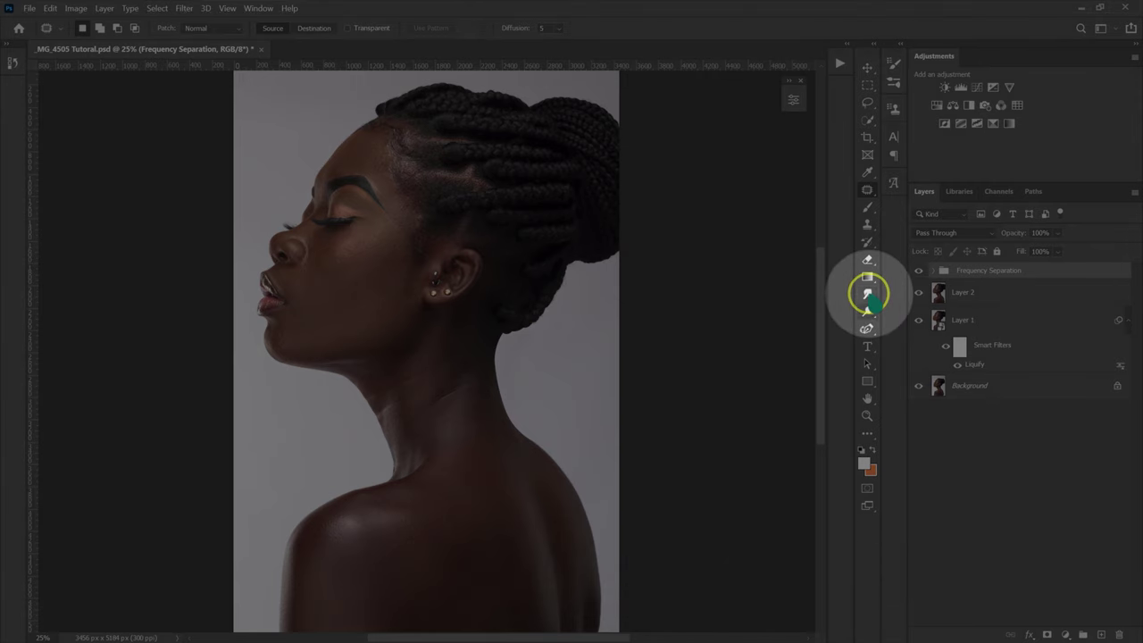
click(867, 225)
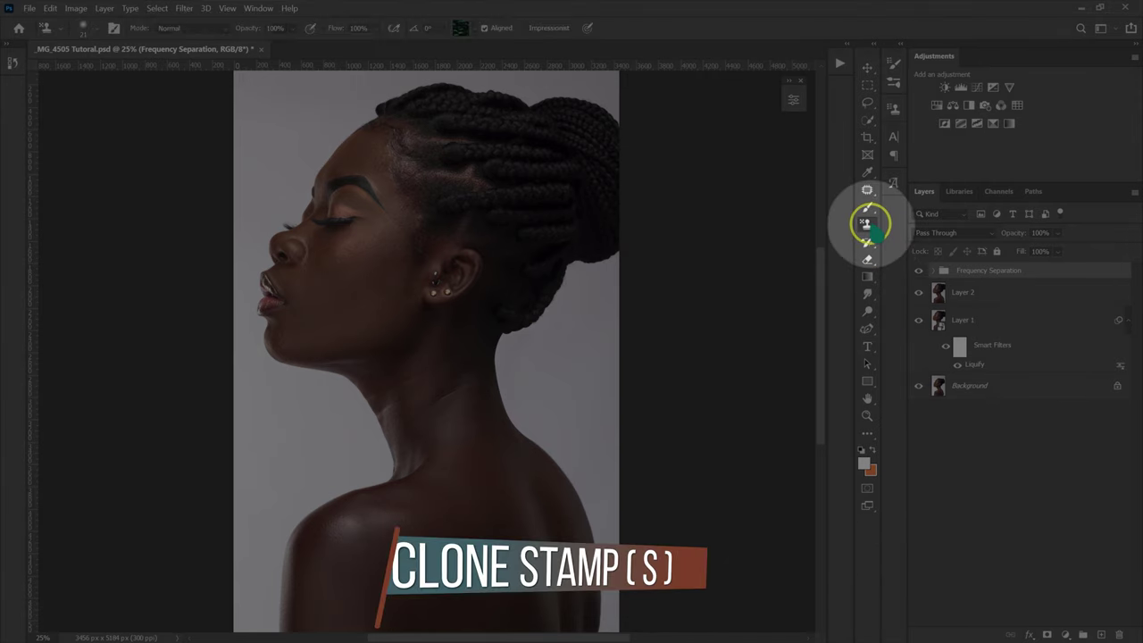
click(899, 224)
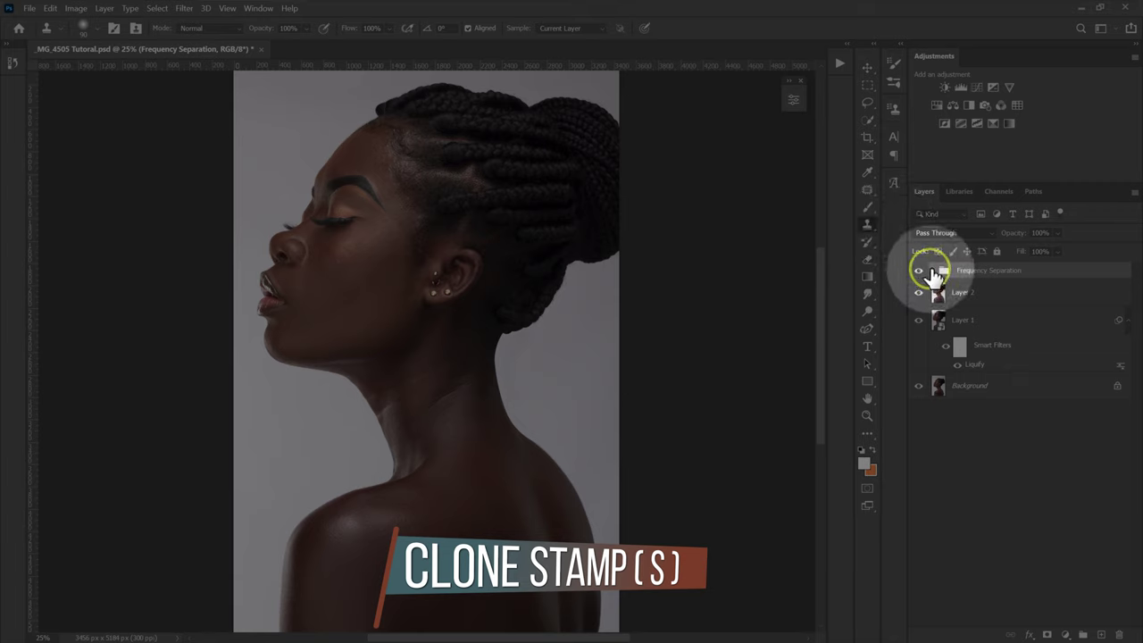
click(931, 271)
click(998, 295)
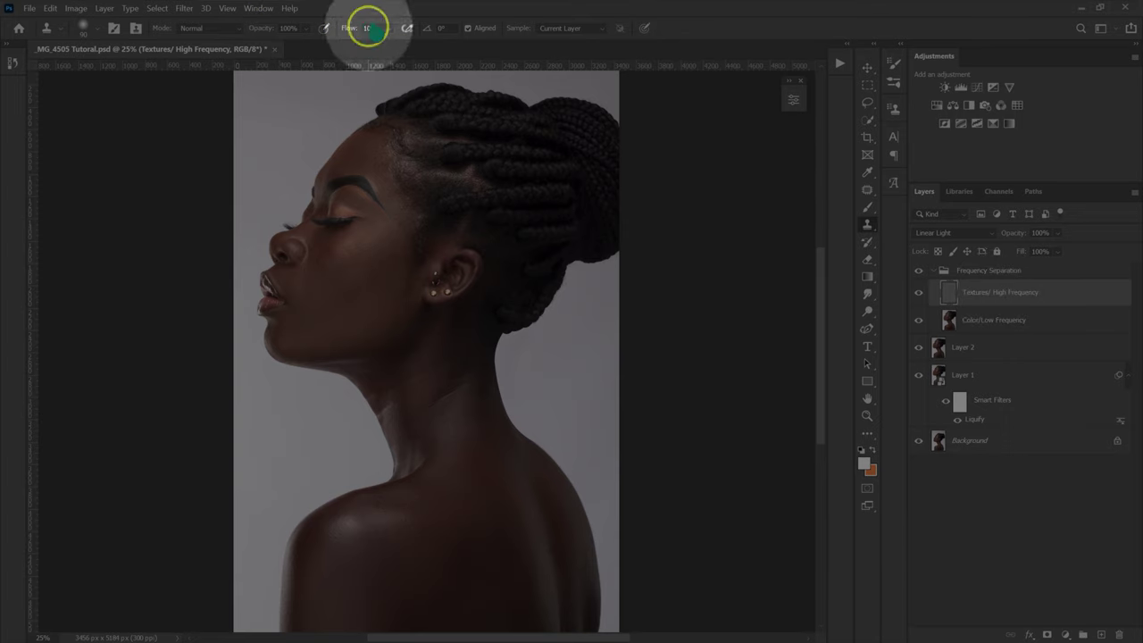
click(559, 28)
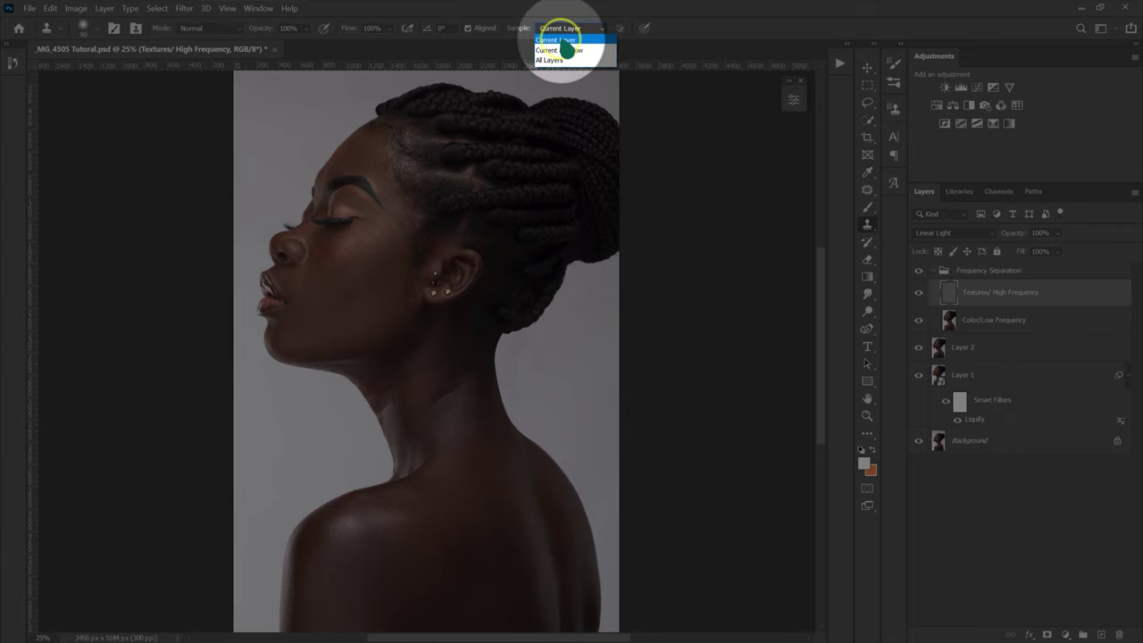
click(557, 39)
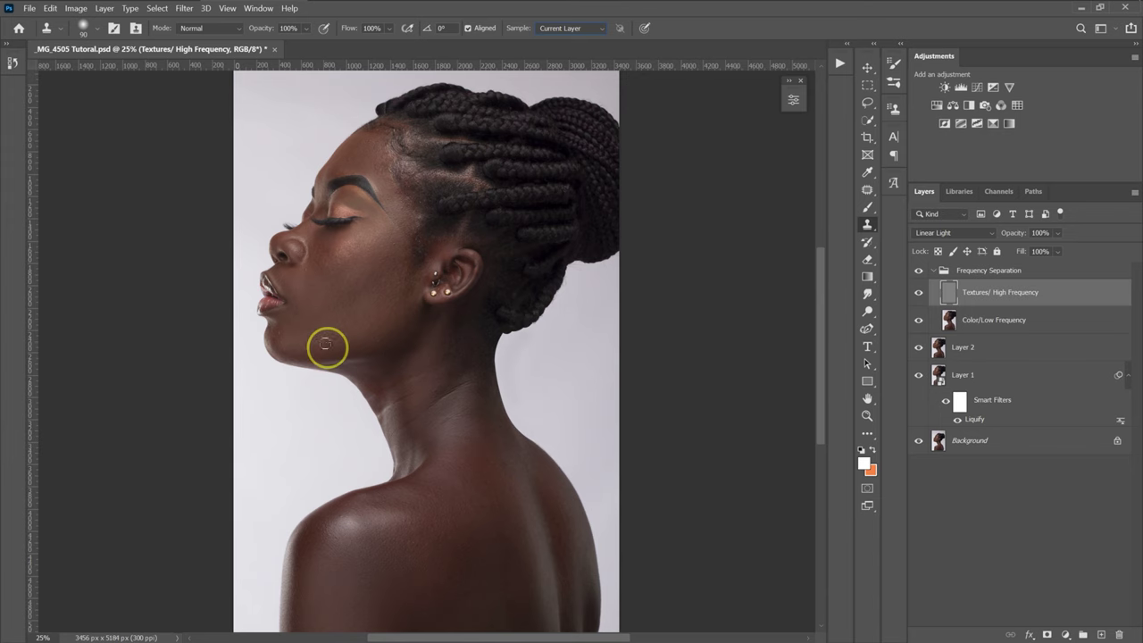
Clone nearby clean skin texture over the blemish on the lower cheek above the jawline
scroll(301, 334, up, 3)
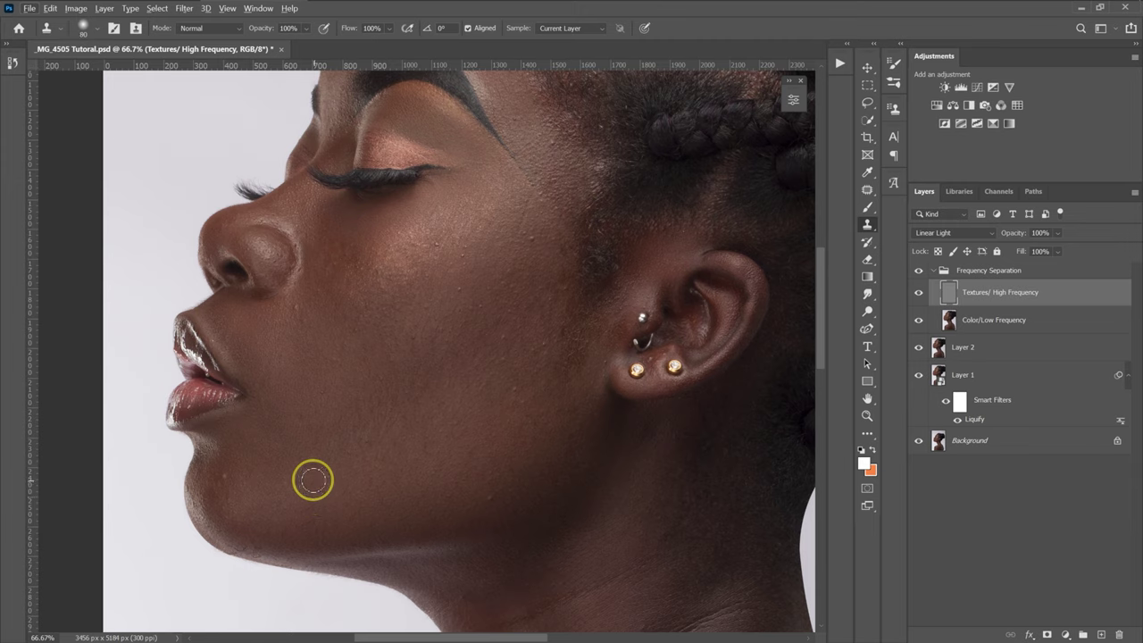
alt+click(313, 482)
key(bracketright)
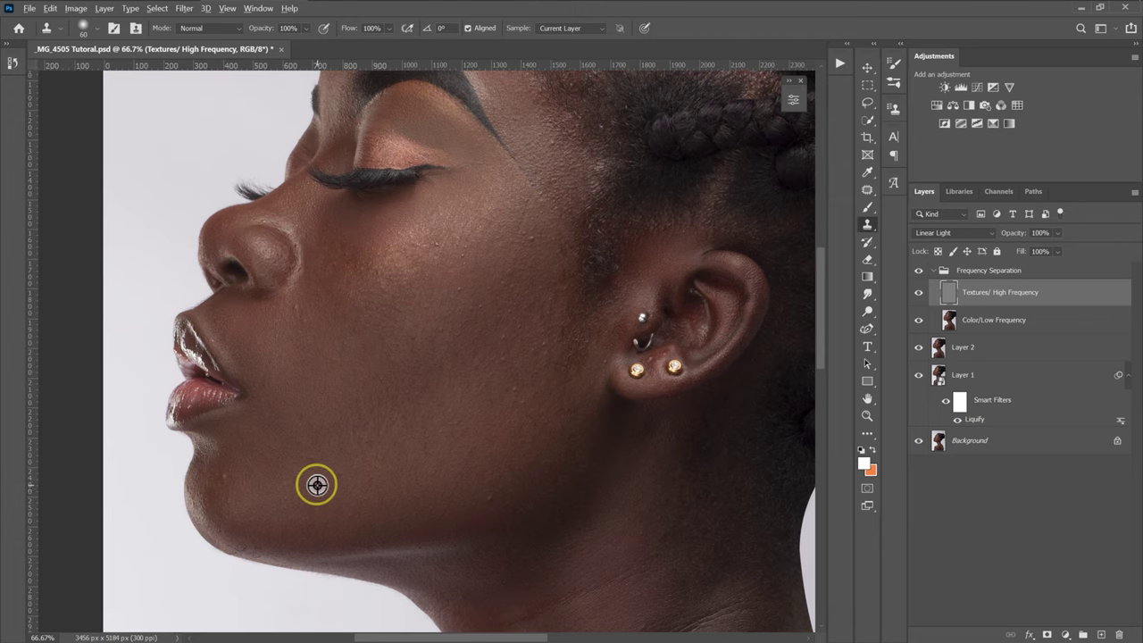
click(312, 461)
click(314, 463)
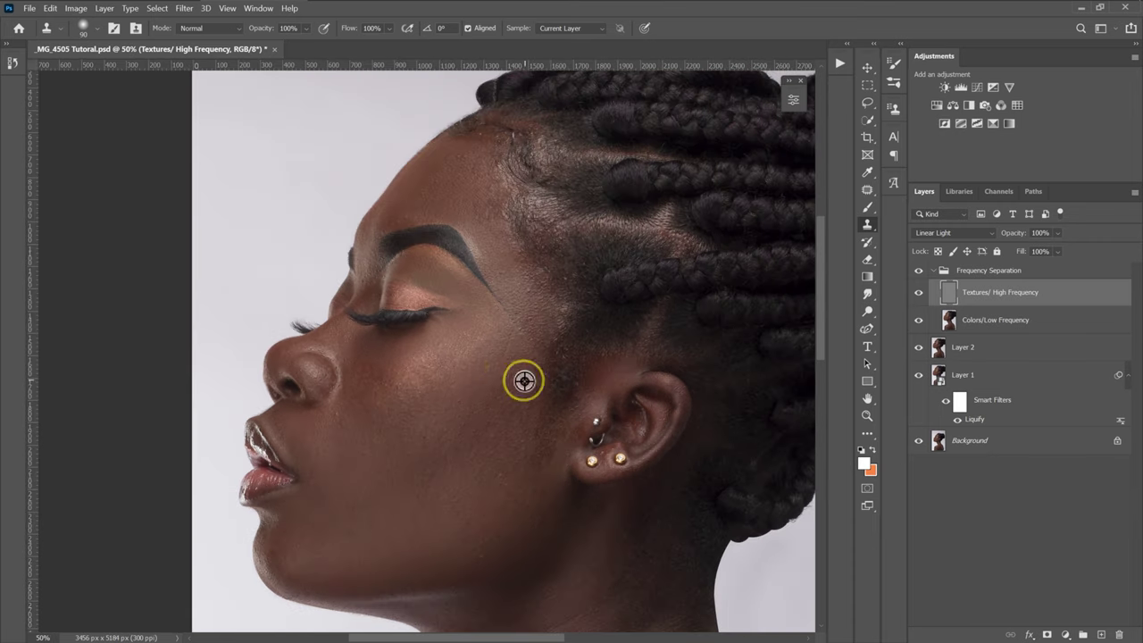
Clone clean skin texture over the remaining bumps on the cheek, forehead and nose area of the Textures/ High Frequency layer
alt+click(525, 381)
click(510, 447)
alt+click(481, 539)
click(496, 391)
click(368, 459)
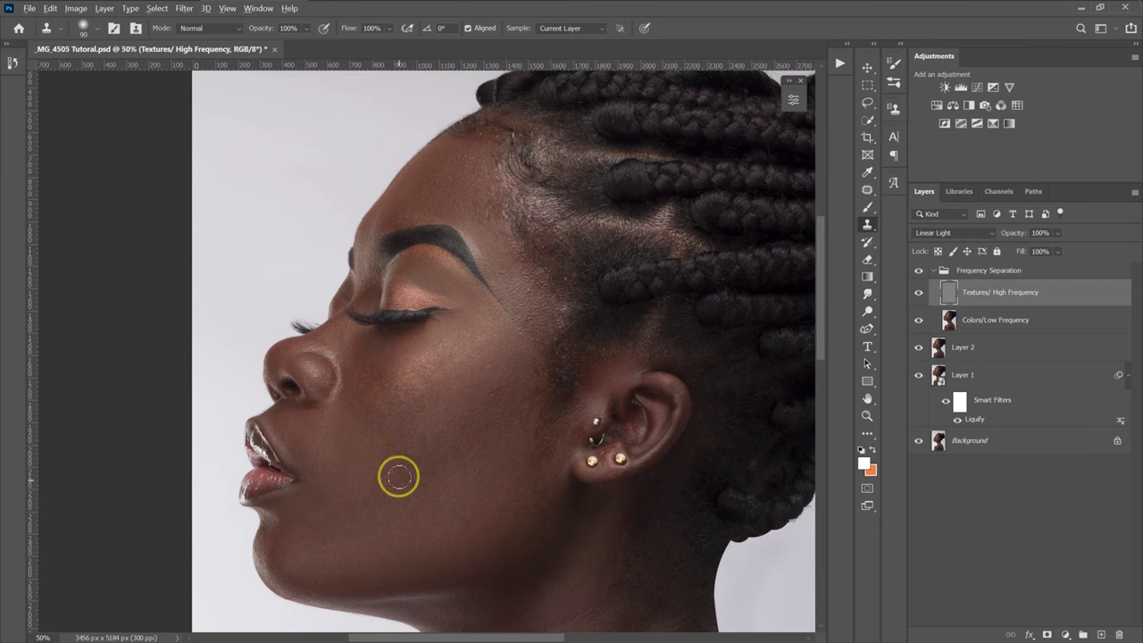
alt+click(437, 214)
click(432, 165)
alt+click(347, 354)
click(311, 345)
Sample clean skin texture and clone it over the marks on the upper back and shoulder area
scroll(562, 473, down, 10)
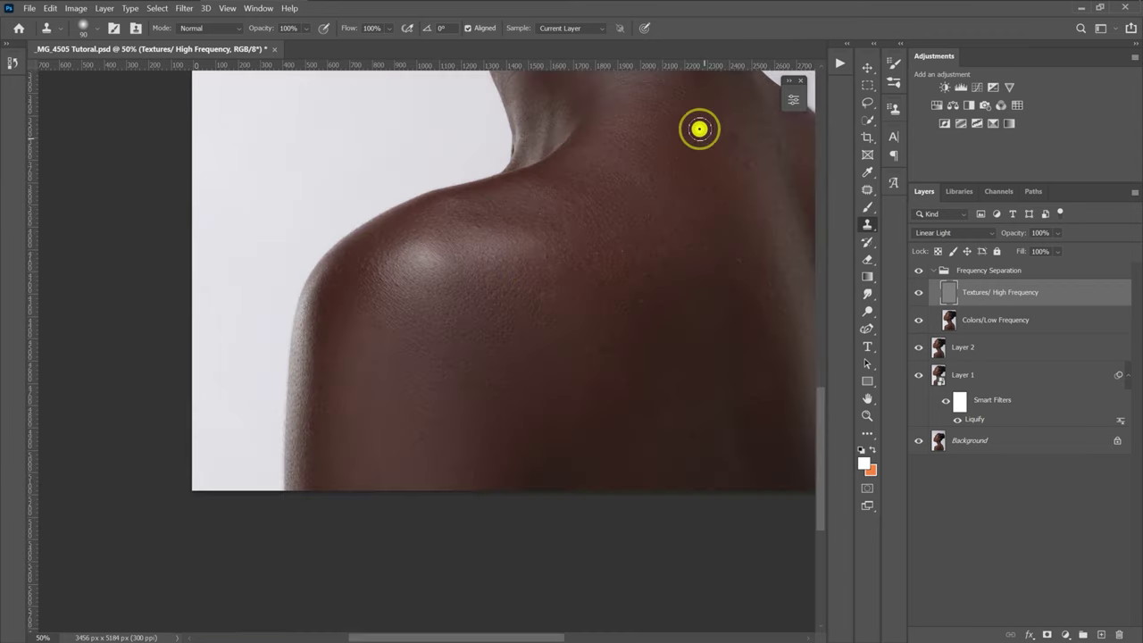
drag(520, 637, 558, 637)
alt+click(651, 308)
scroll(524, 296, up, 7)
alt+click(375, 309)
scroll(375, 309, up, 3)
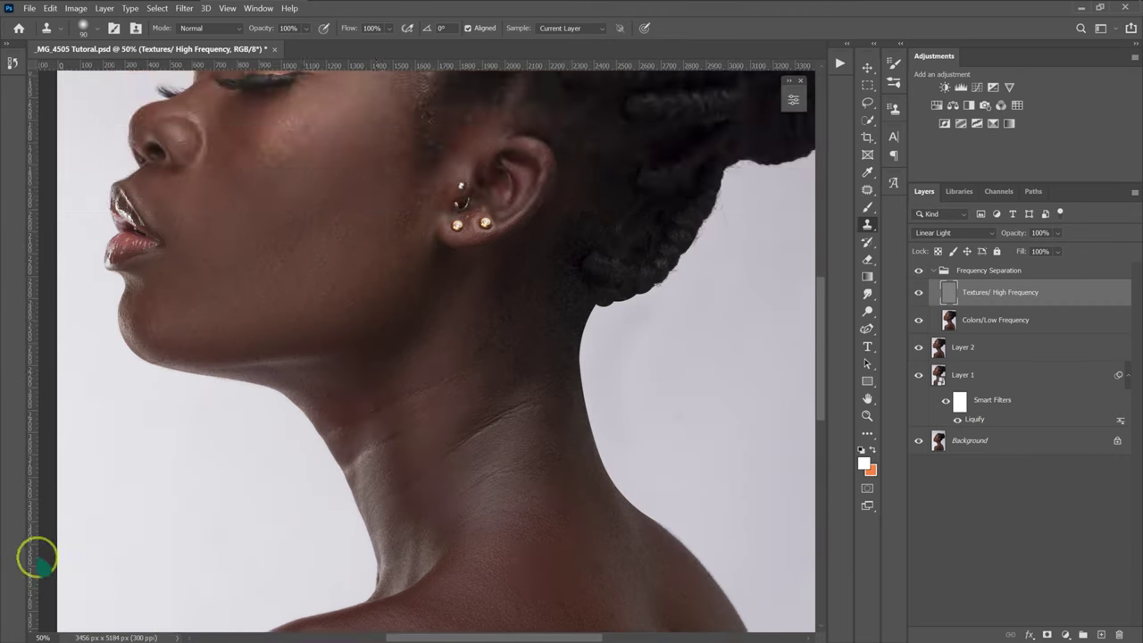
Reduce the Clone Stamp brush to 15 px and clone clean skin texture over the fine hairs along the underside of the chin
scroll(93, 356, up, 3)
key(bracketleft)
key(bracketleft)
key(bracketleft)
key(bracketleft)
key(bracketleft)
key(bracketleft)
key(bracketleft)
key(bracketleft)
key(bracketleft)
key(bracketleft)
key(bracketleft)
alt+click(369, 365)
drag(370, 385, 406, 381)
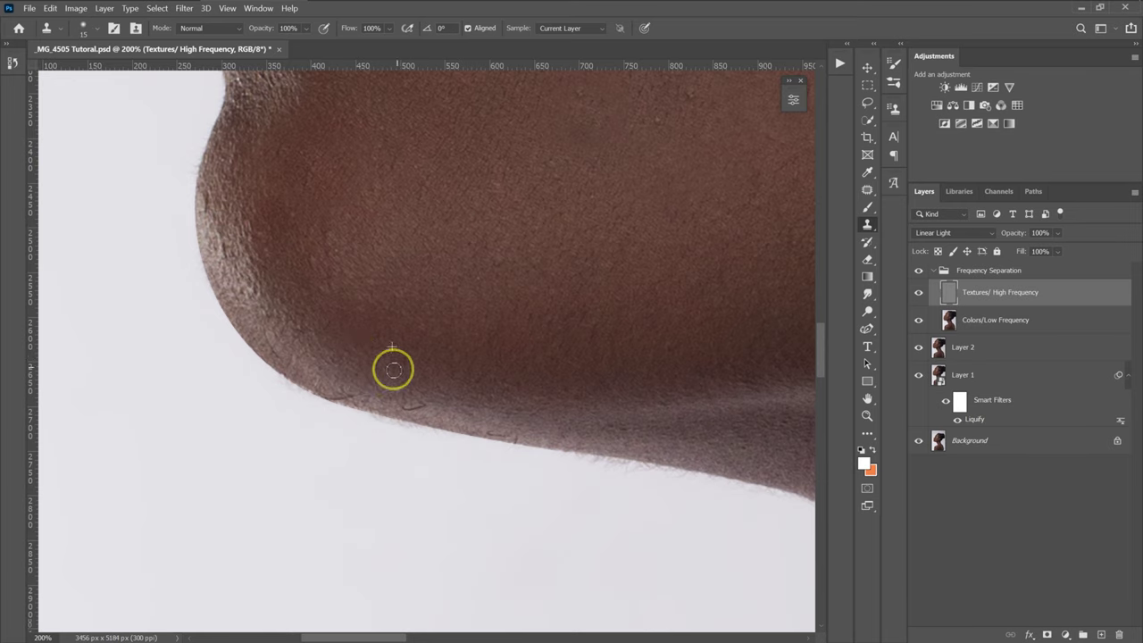
scroll(226, 227, up, 6)
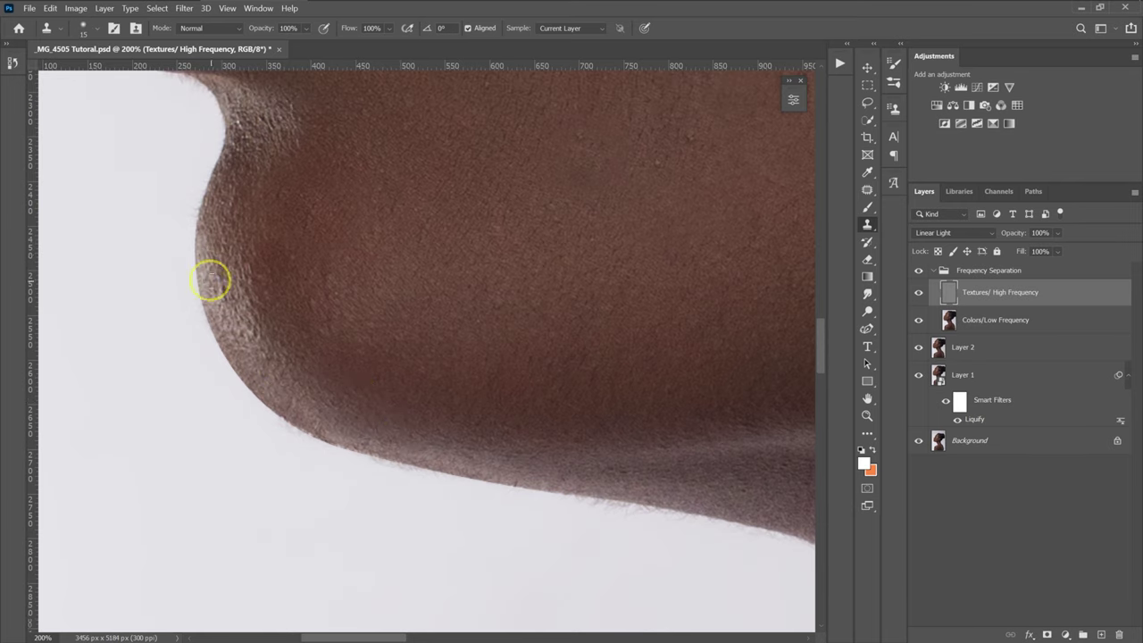
Inspect the retouched face and compare the portrait with and without the Frequency Separation group
scroll(564, 396, up, 4)
key(ctrl+minus)
key(ctrl+minus)
key(ctrl+minus)
key(ctrl+minus)
key(ctrl+plus)
key(ctrl+plus)
scroll(658, 166, up, 2)
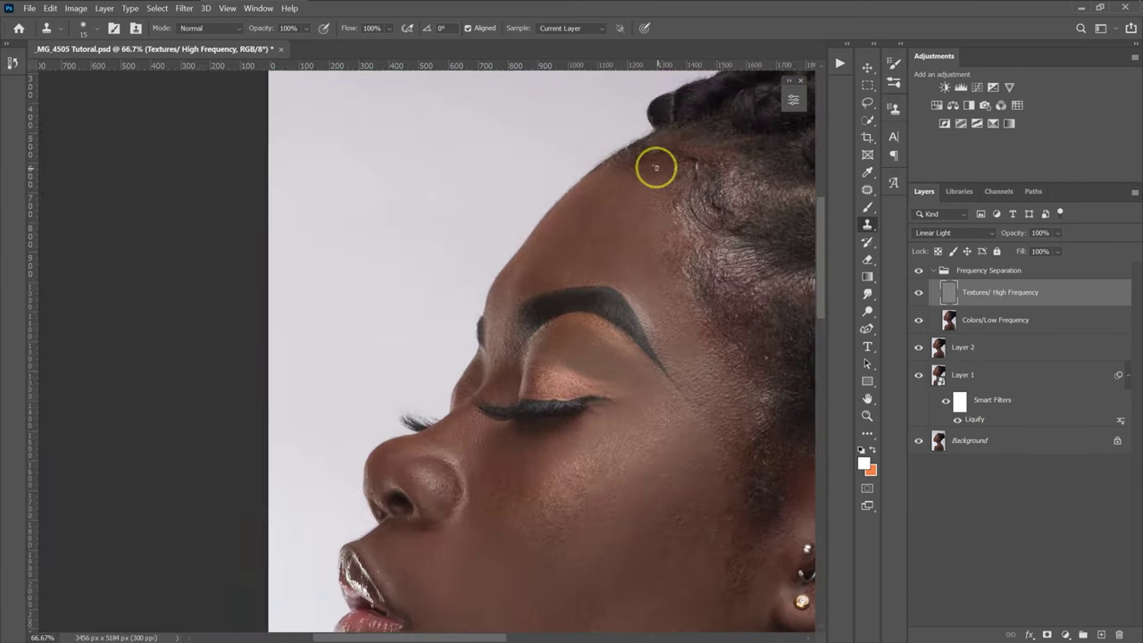
scroll(679, 268, down, 3)
scroll(703, 358, up, 2)
drag(480, 636, 495, 636)
key(ctrl+minus)
key(ctrl+minus)
key(ctrl+minus)
click(919, 272)
click(919, 273)
click(919, 272)
click(919, 272)
key(ctrl+plus)
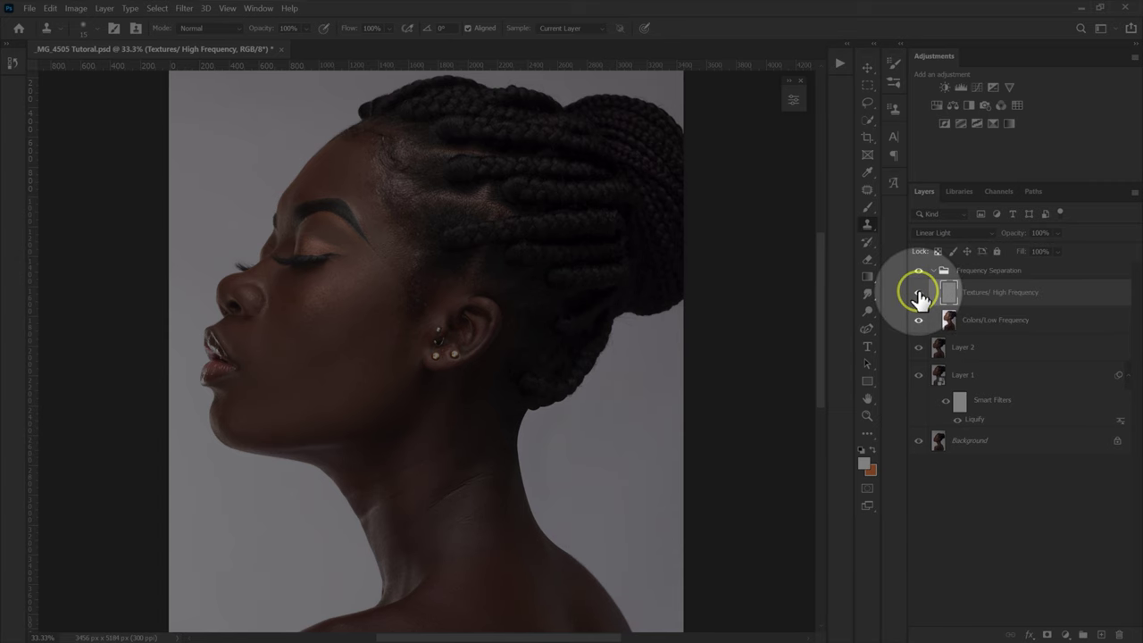
Hide the Textures/ High Frequency layer so that only the low-frequency colors of the face show
click(919, 293)
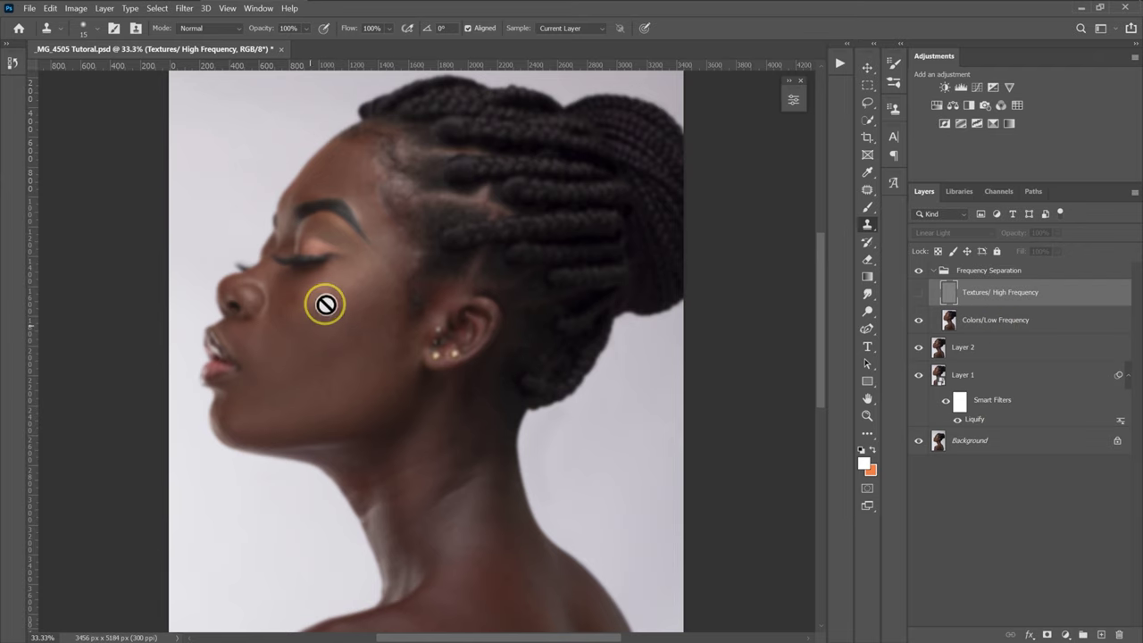
key(ctrl+minus)
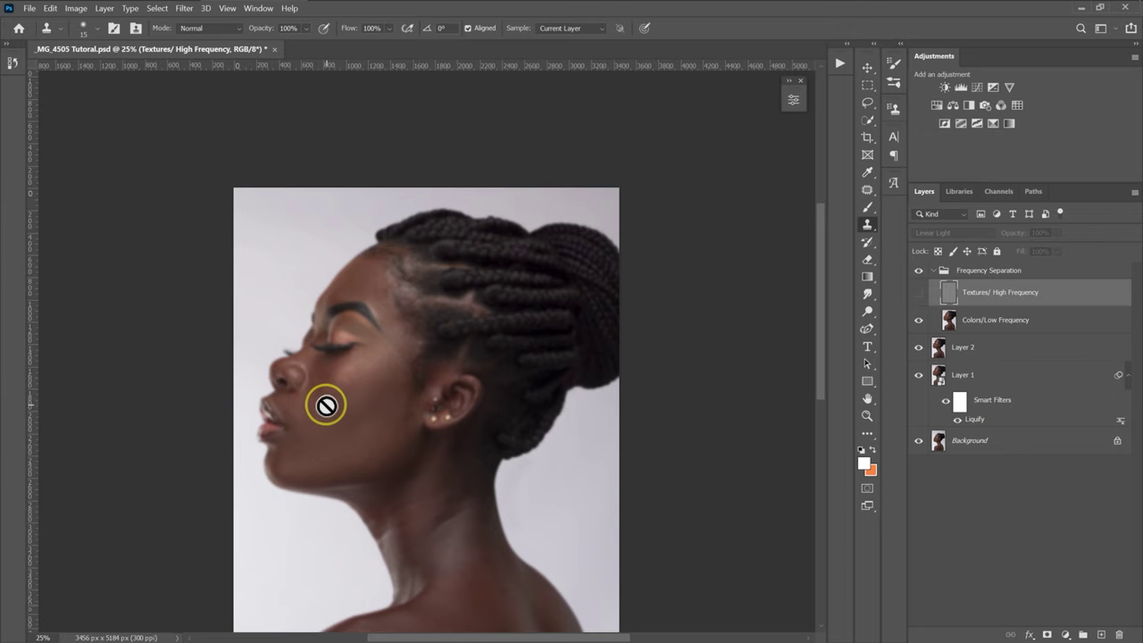
key(ctrl+plus)
key(ctrl+plus)
key(ctrl+minus)
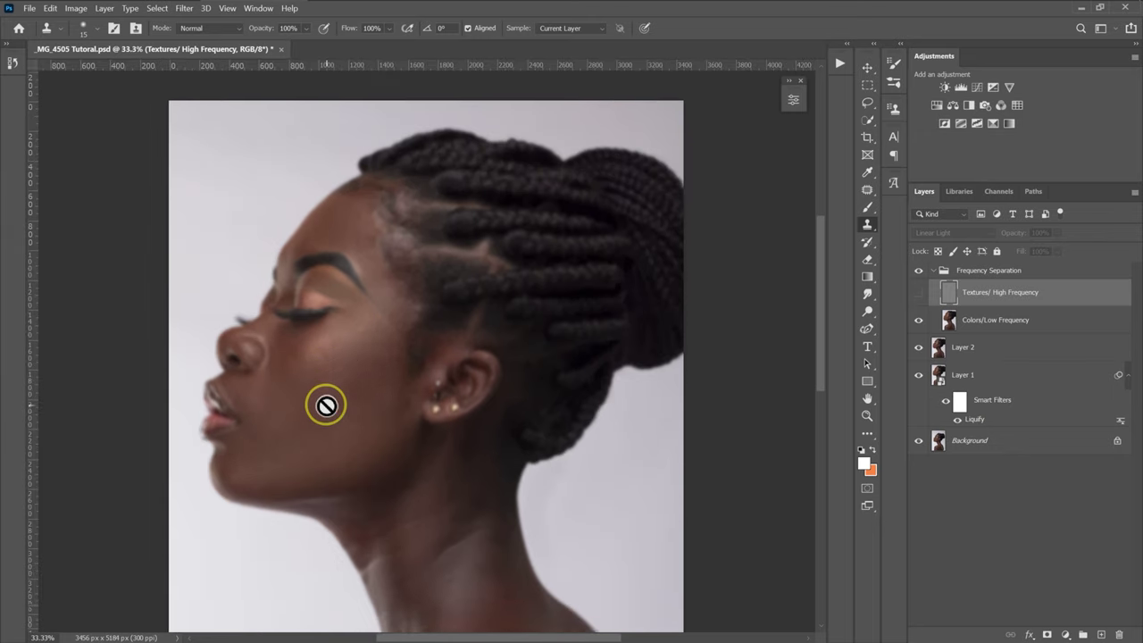
scroll(327, 404, down, 3)
key(ctrl+plus)
scroll(327, 405, up, 3)
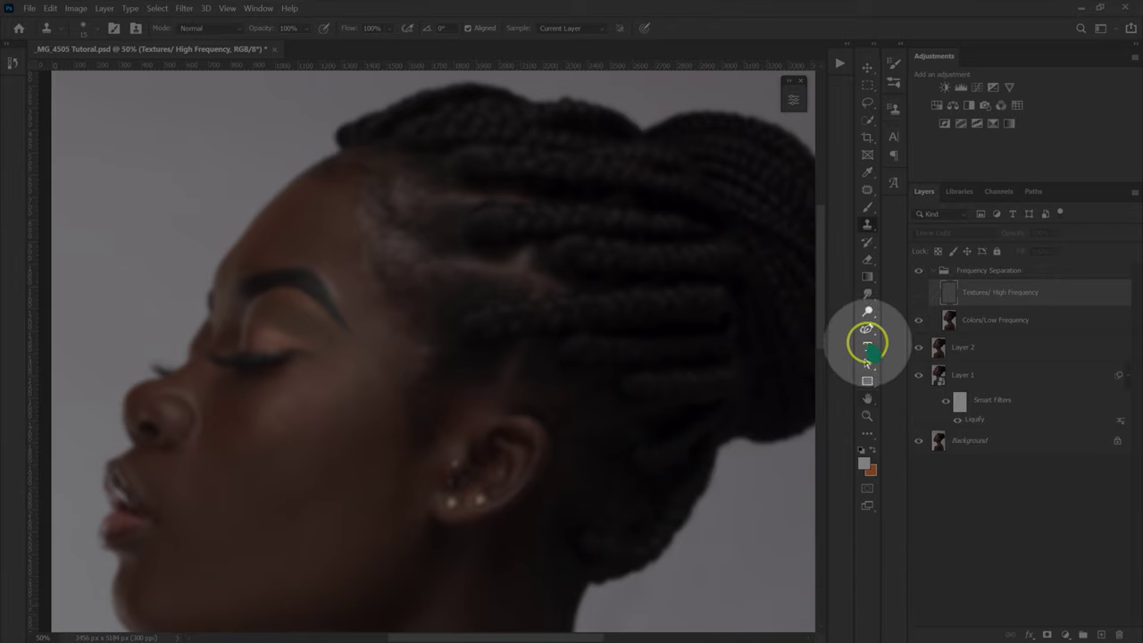
Make the Colors/Low Frequency layer active and set up the Mixer Brush with loading off and cleaning on after each stroke
right_click(866, 207)
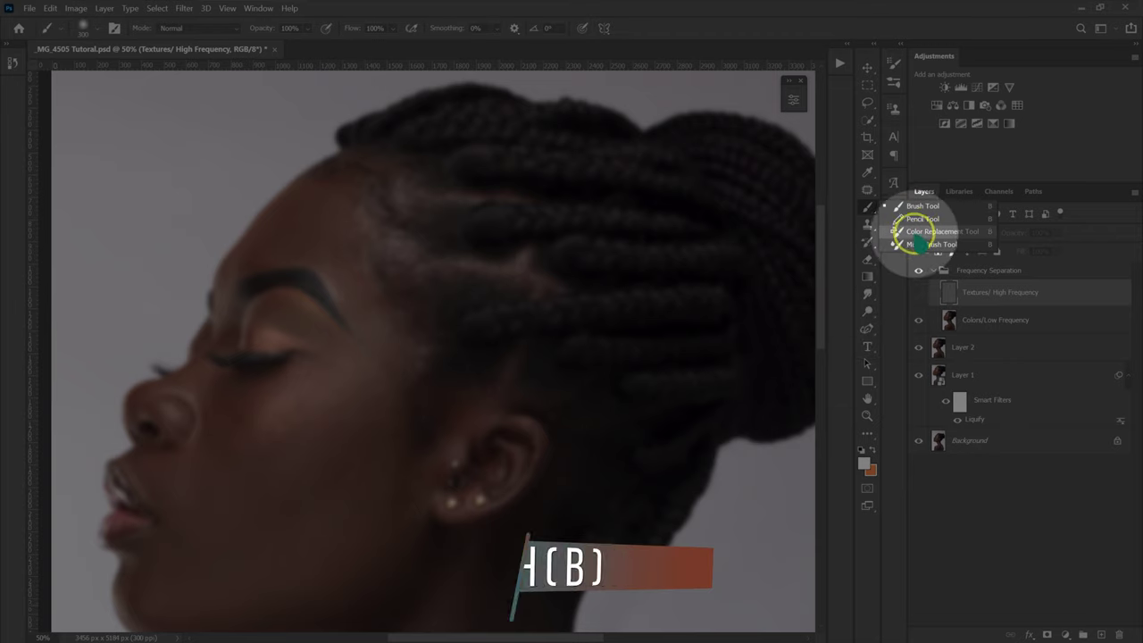
drag(920, 245, 919, 245)
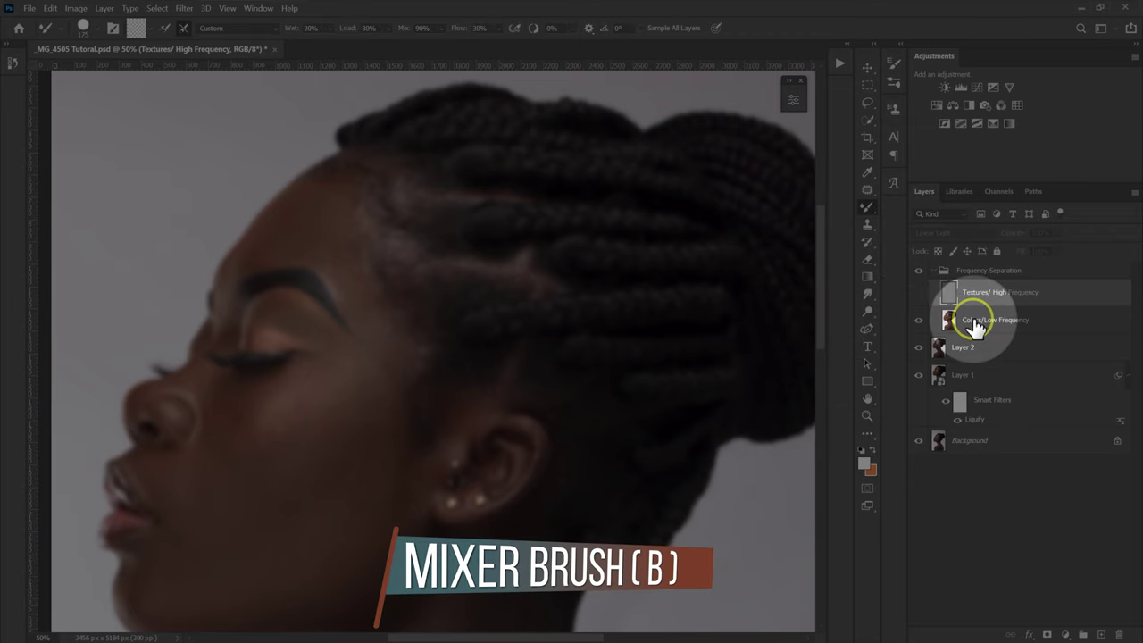
click(969, 320)
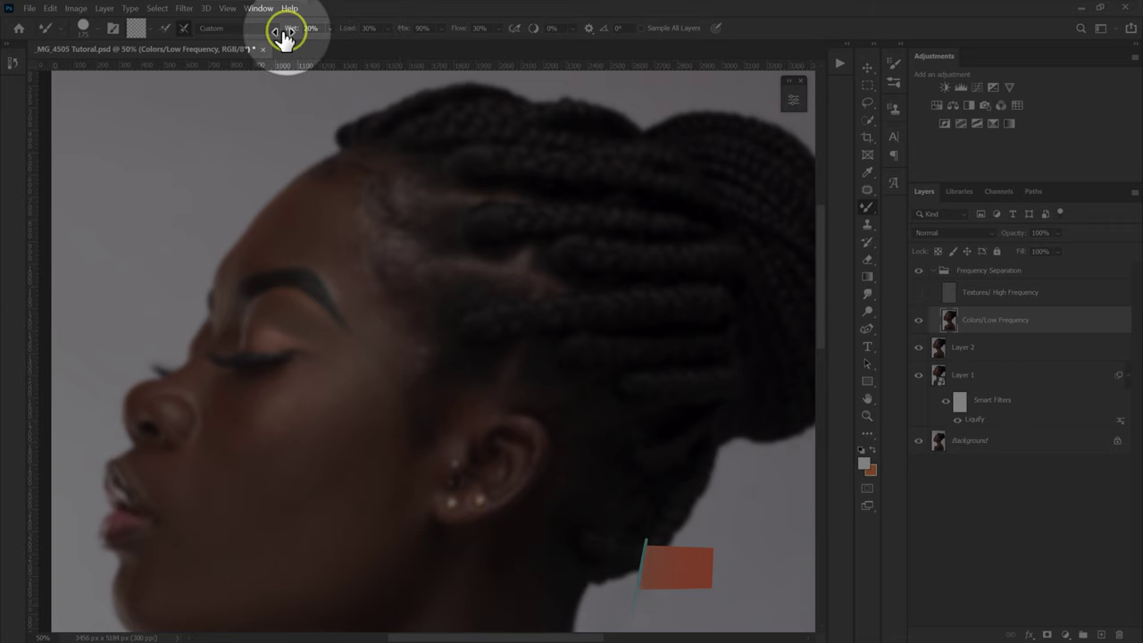
click(164, 27)
click(166, 29)
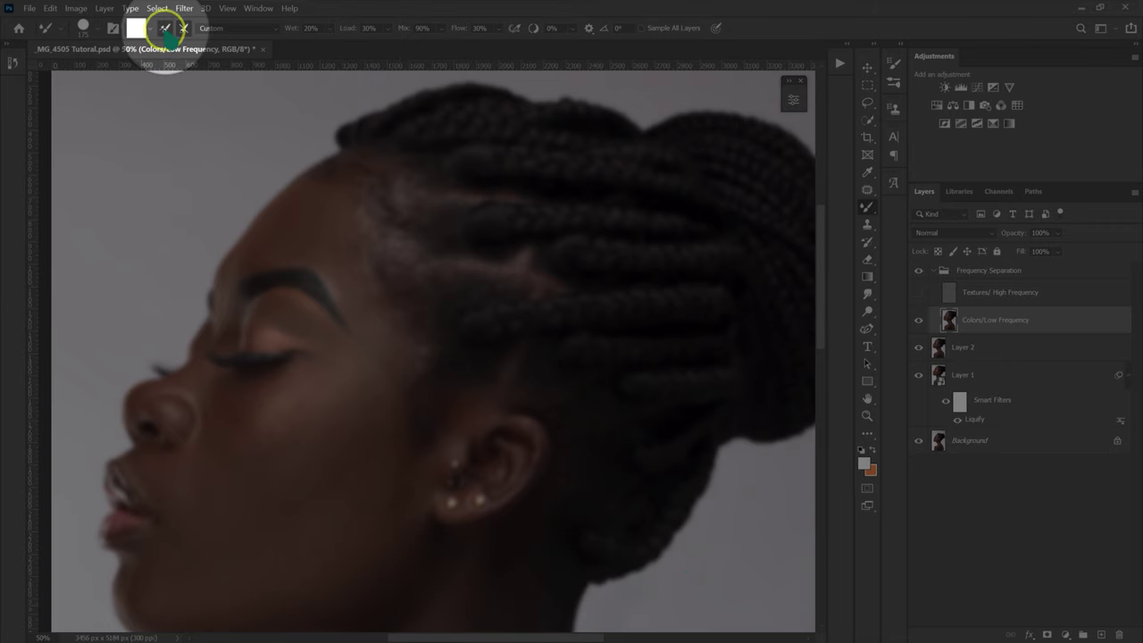
click(164, 28)
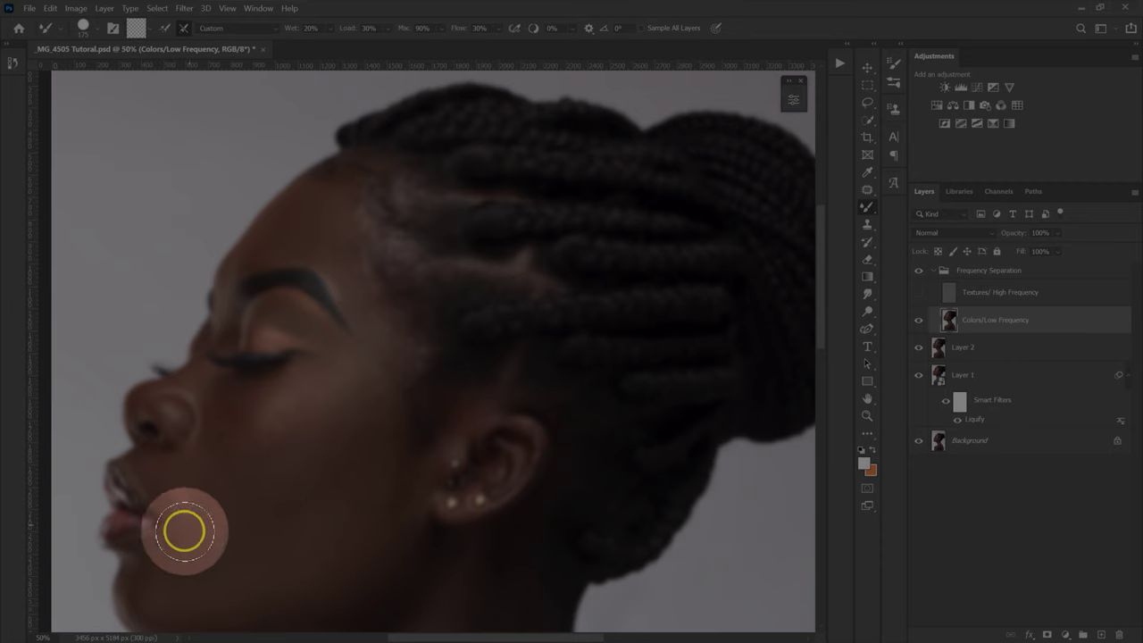
mouse_move(266, 416)
mouse_down()
mouse_move(339, 370)
mouse_move(286, 411)
mouse_move(274, 329)
mouse_up()
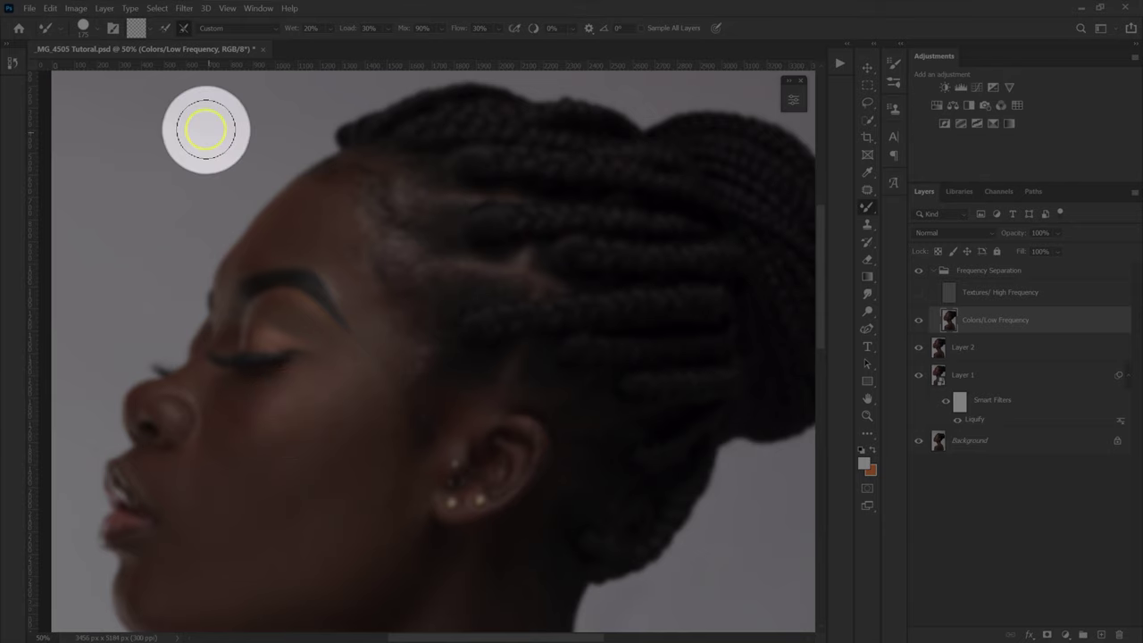
click(183, 28)
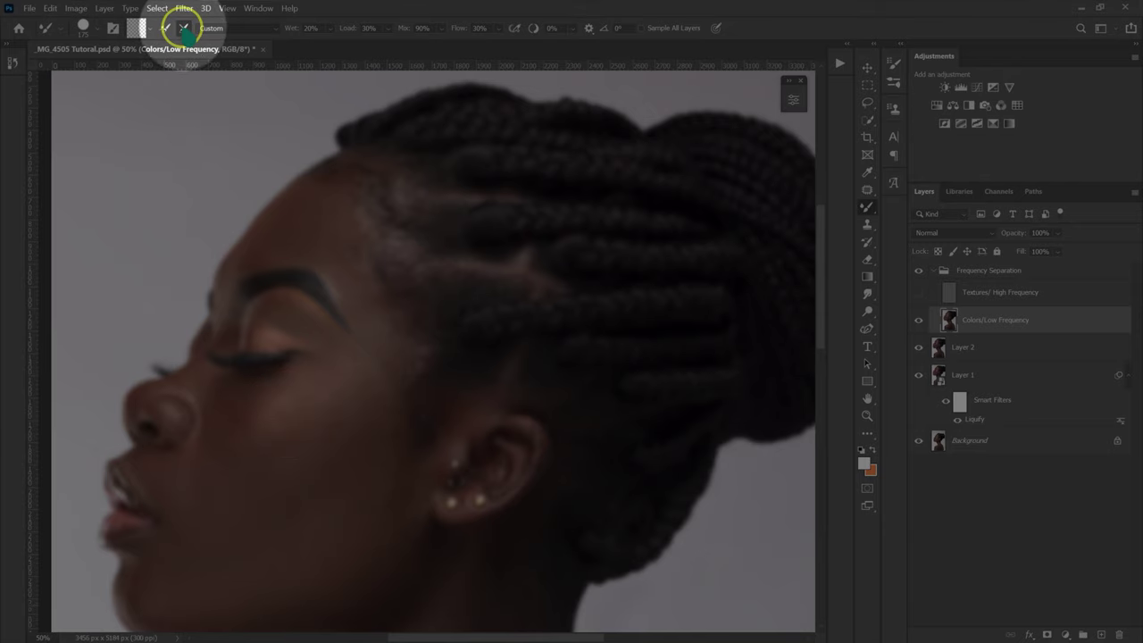
click(183, 28)
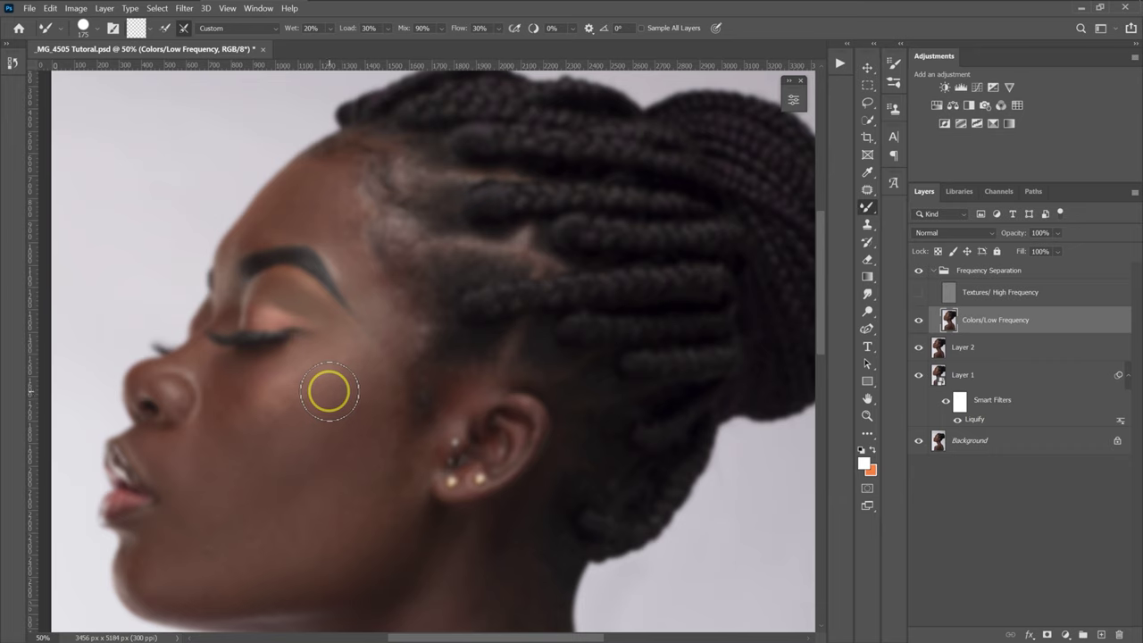
Try blending the highlight and skin tones on the upper cheek using the hard 175 px Mixer Brush
drag(330, 391, 317, 386)
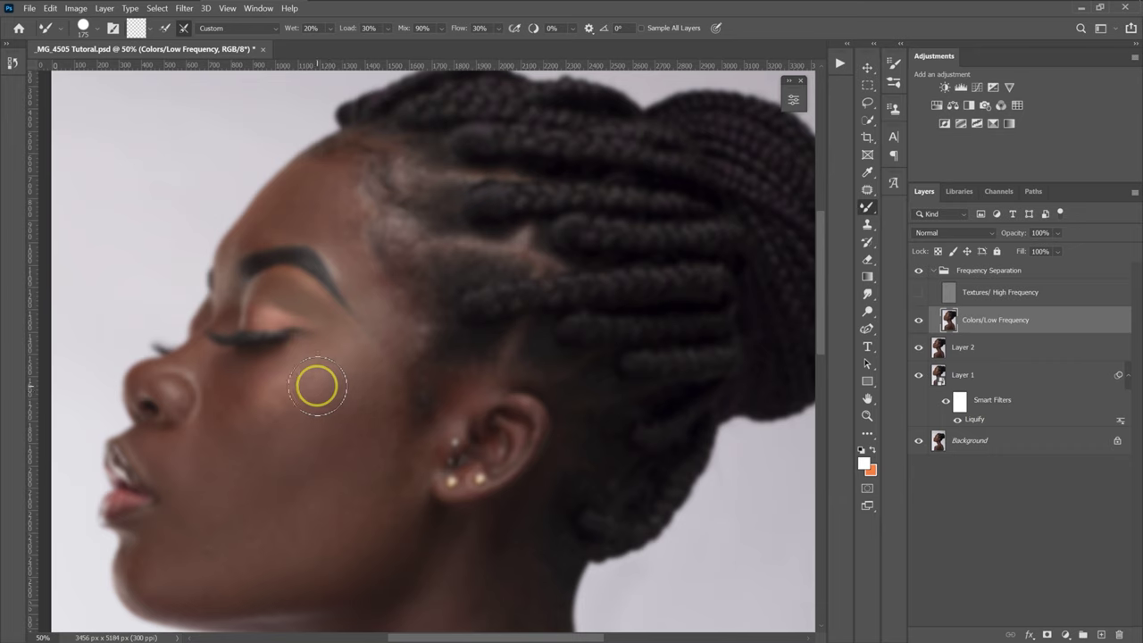
mouse_move(317, 386)
mouse_down()
mouse_move(290, 411)
mouse_move(313, 409)
mouse_move(297, 411)
mouse_move(321, 392)
mouse_move(337, 398)
mouse_move(334, 371)
mouse_up()
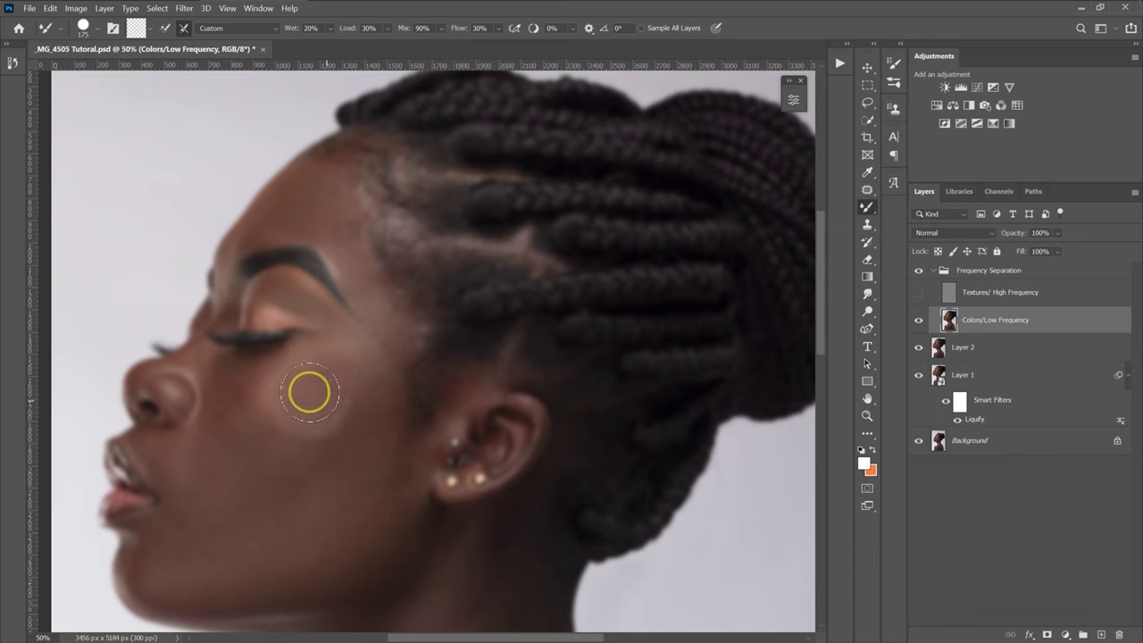
drag(323, 410, 291, 418)
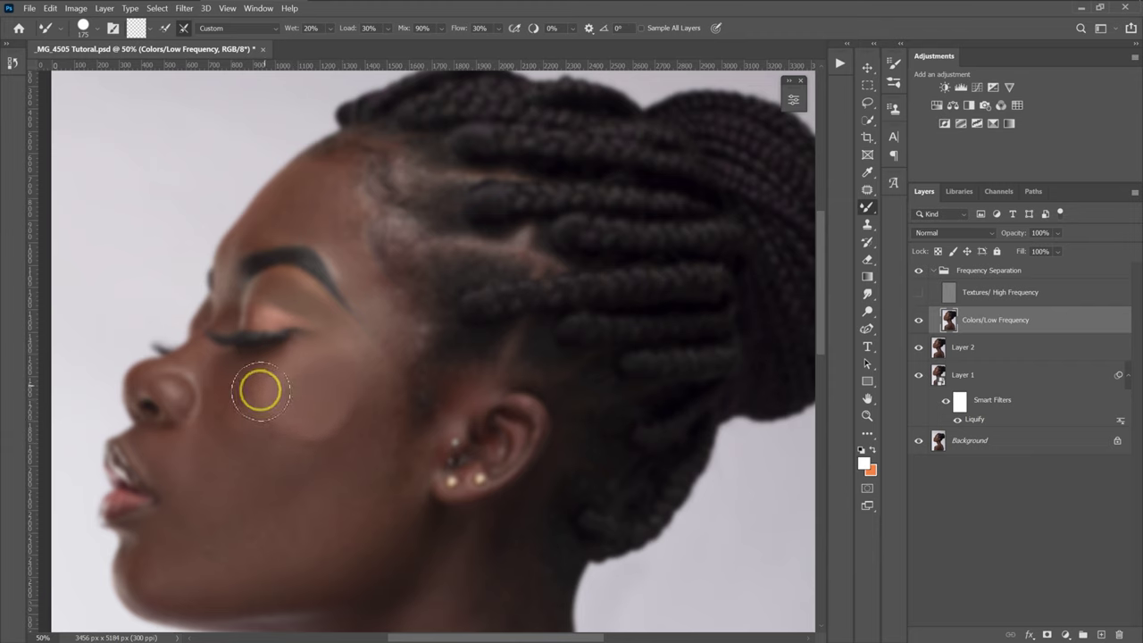
mouse_move(242, 387)
mouse_down()
mouse_move(265, 374)
mouse_move(256, 377)
mouse_move(293, 365)
mouse_move(215, 444)
mouse_move(275, 447)
mouse_up()
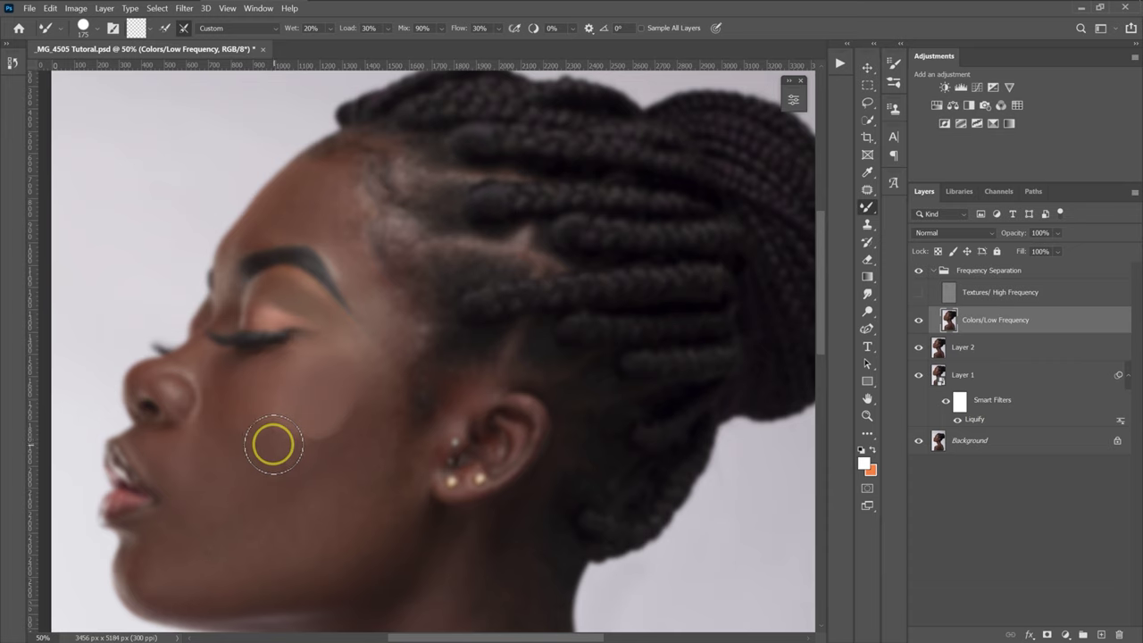
mouse_move(273, 444)
mouse_down()
mouse_move(259, 449)
mouse_move(292, 444)
mouse_move(283, 455)
mouse_move(237, 441)
mouse_move(186, 462)
mouse_move(249, 502)
mouse_up()
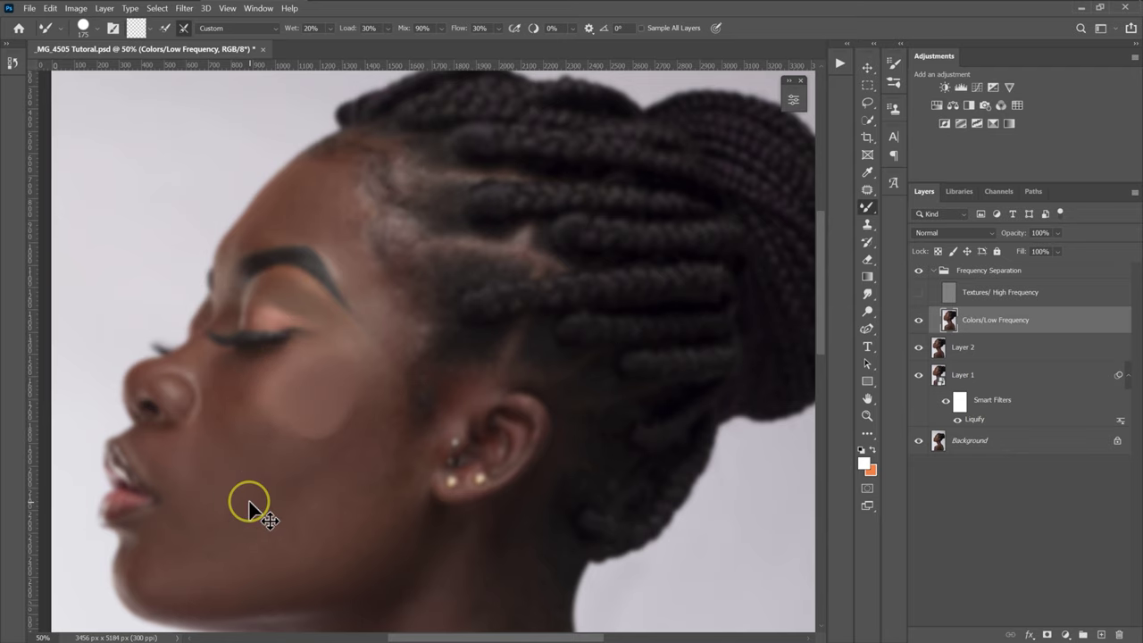
Undo the cheek strokes and try blending longer Mixer Brush strokes from the cheekbone down to the jaw and chin
scroll(315, 342, down, 1)
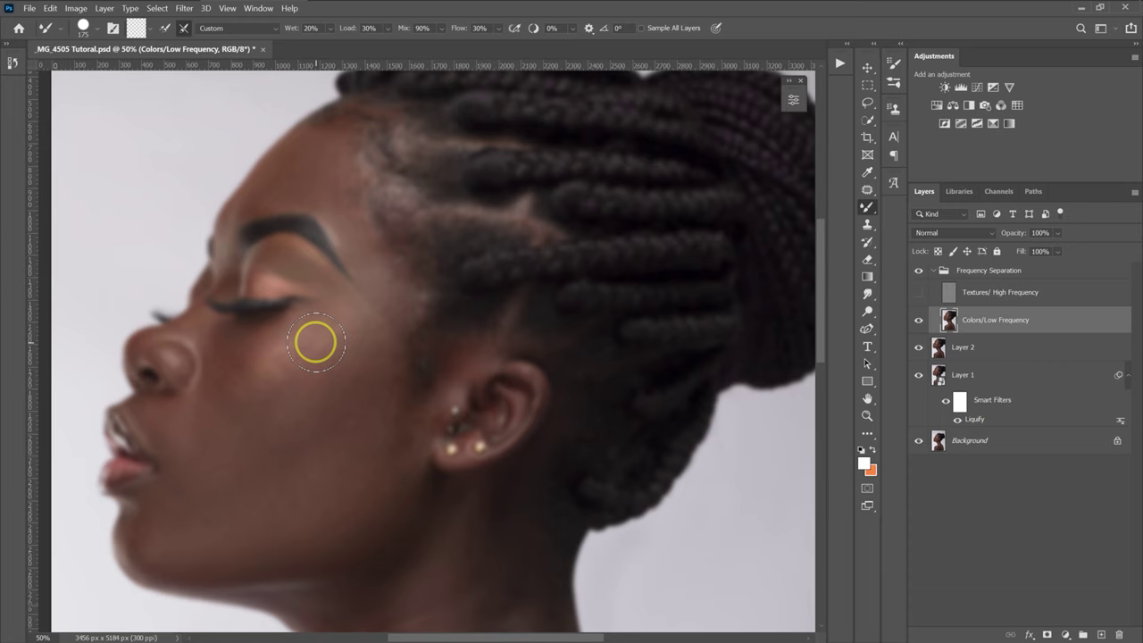
mouse_move(313, 344)
mouse_down()
mouse_move(275, 400)
mouse_move(343, 340)
mouse_move(275, 372)
mouse_move(252, 417)
mouse_move(262, 381)
mouse_move(287, 355)
mouse_move(249, 383)
mouse_move(235, 441)
mouse_up()
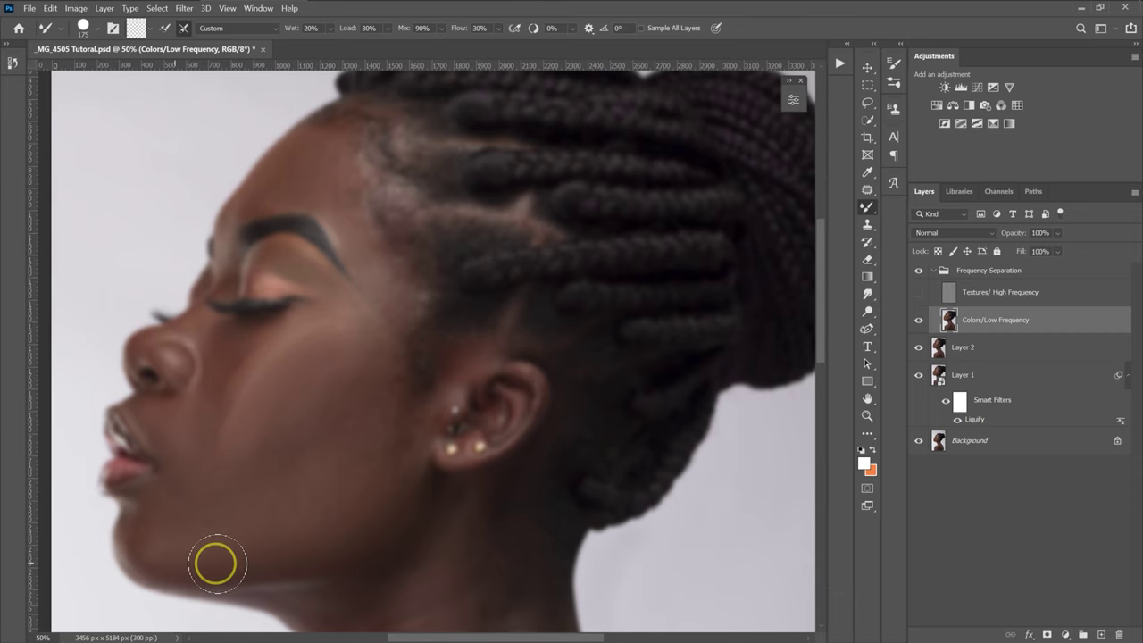
drag(217, 555, 152, 554)
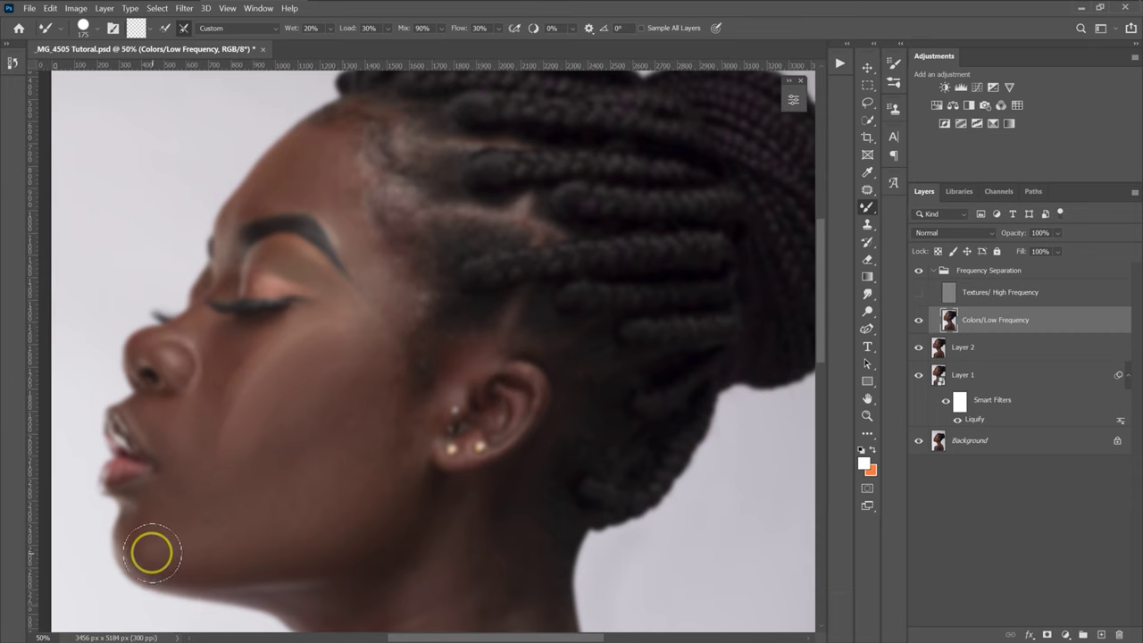
mouse_move(146, 554)
mouse_down()
mouse_move(289, 544)
mouse_move(183, 556)
mouse_move(250, 558)
mouse_up()
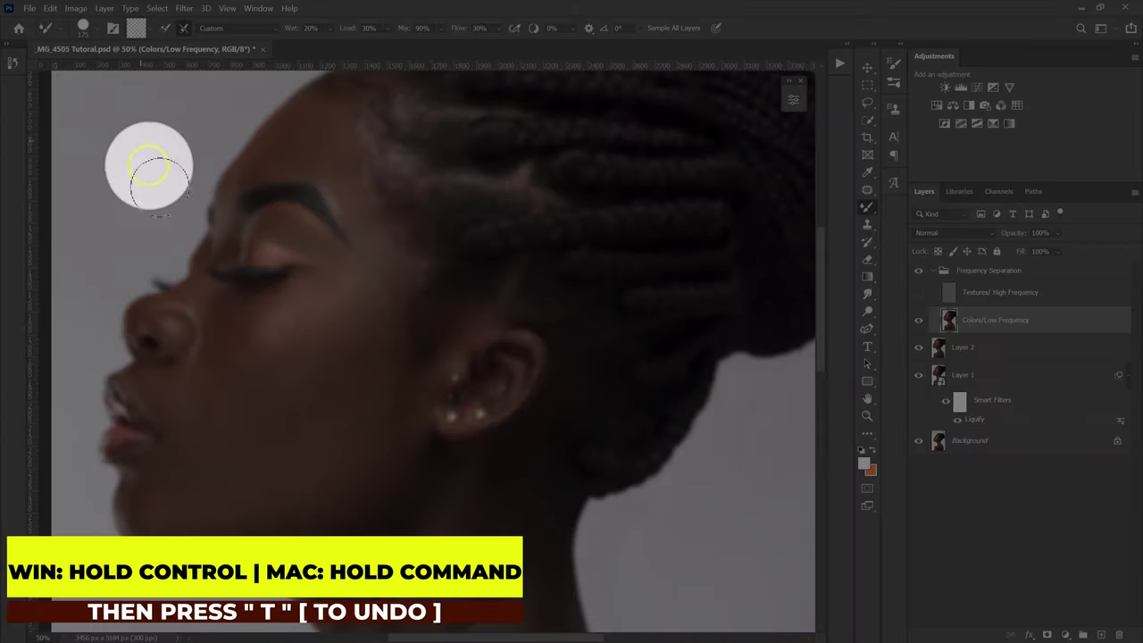
Switch the Mixer Brush to a soft round tip, keeping the size at 175 px
click(90, 29)
click(51, 214)
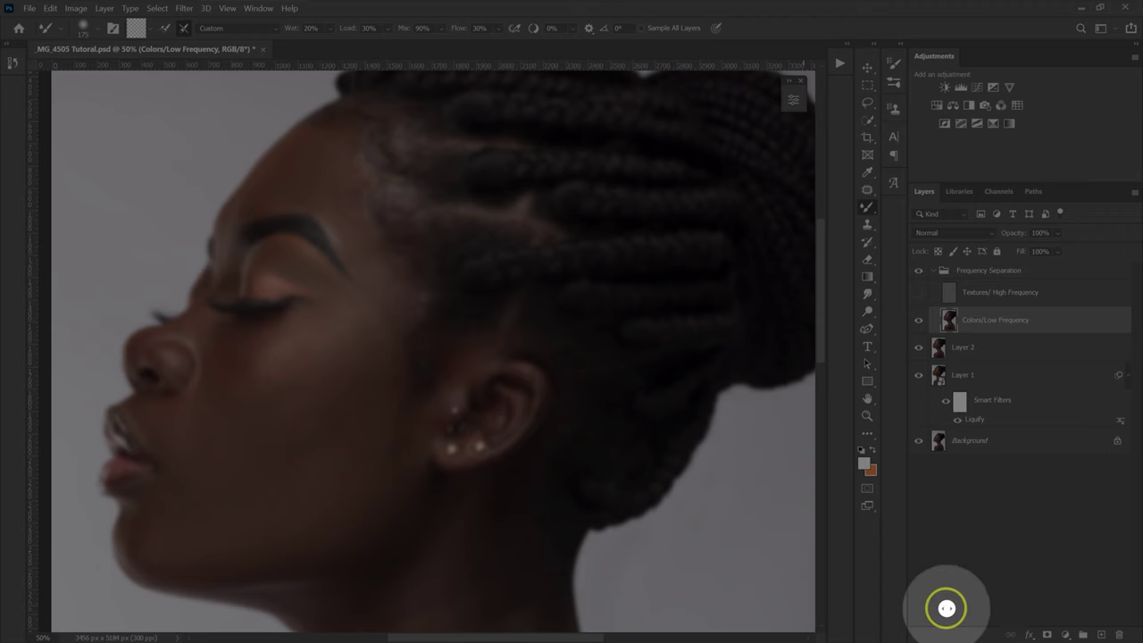
Add a Black & White adjustment layer above the Frequency Separation group and set Reds to -89 and Yellows to 111
click(1064, 634)
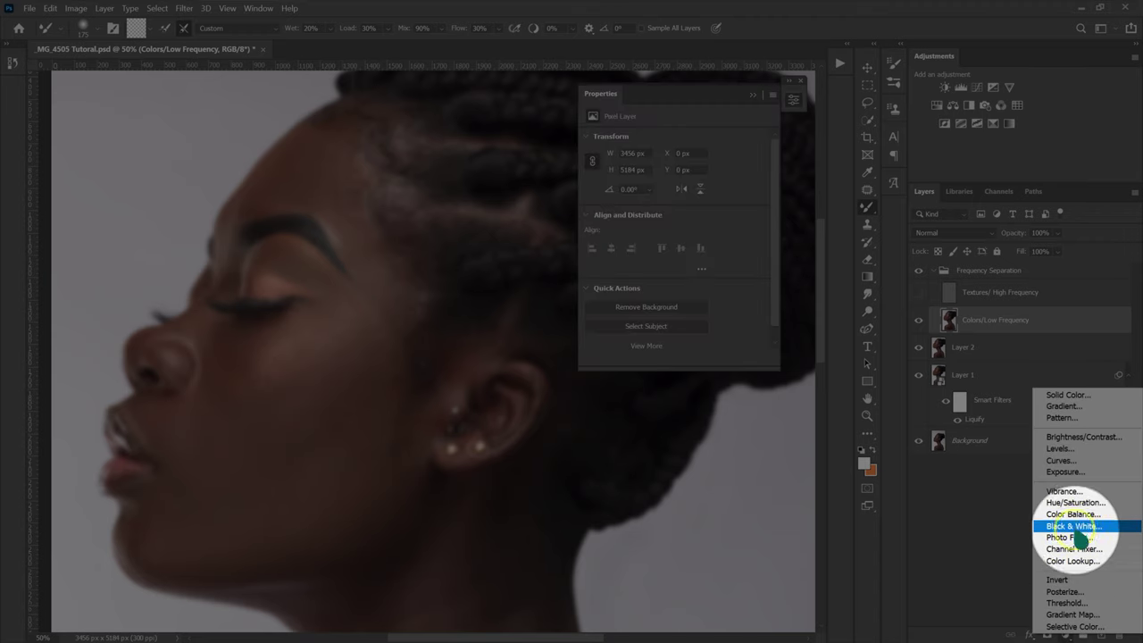
click(1074, 528)
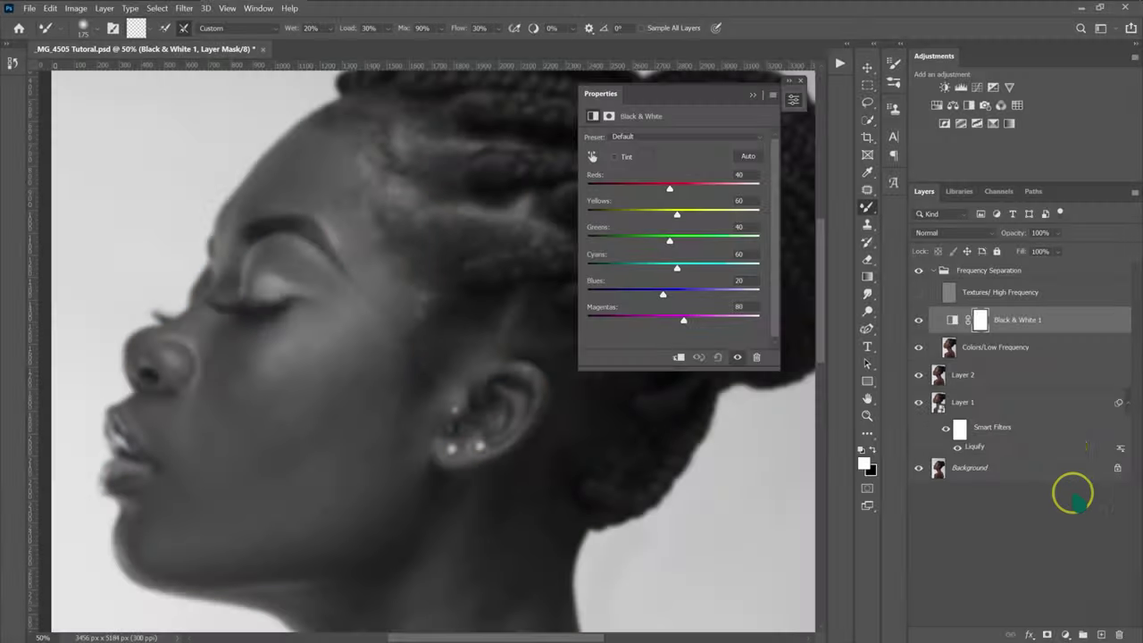
drag(1013, 327, 988, 291)
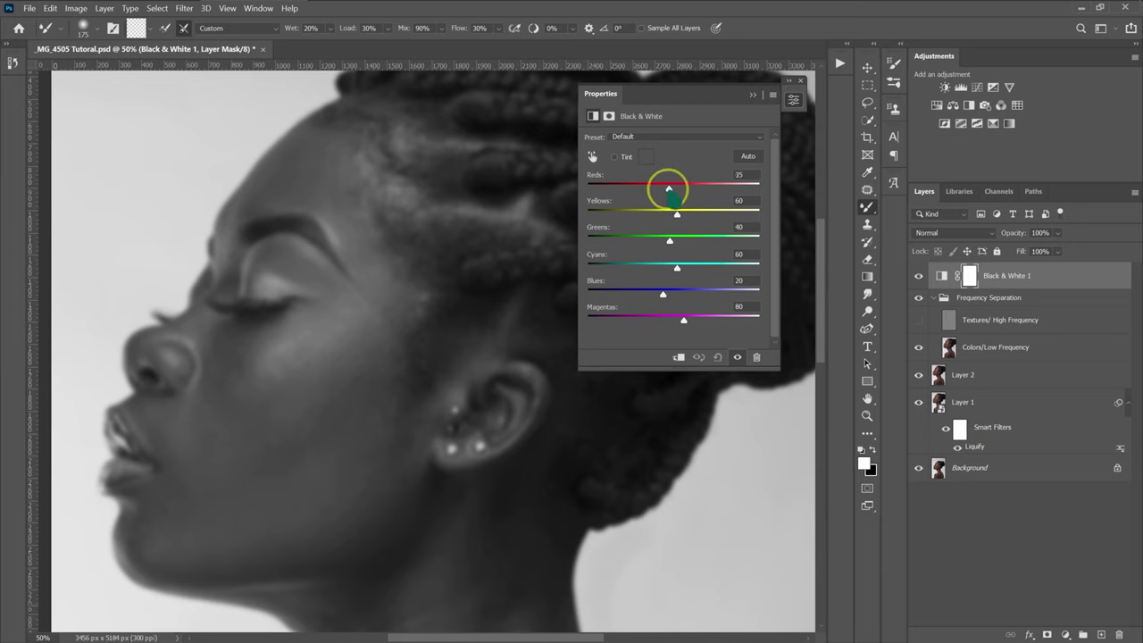
drag(665, 190, 636, 190)
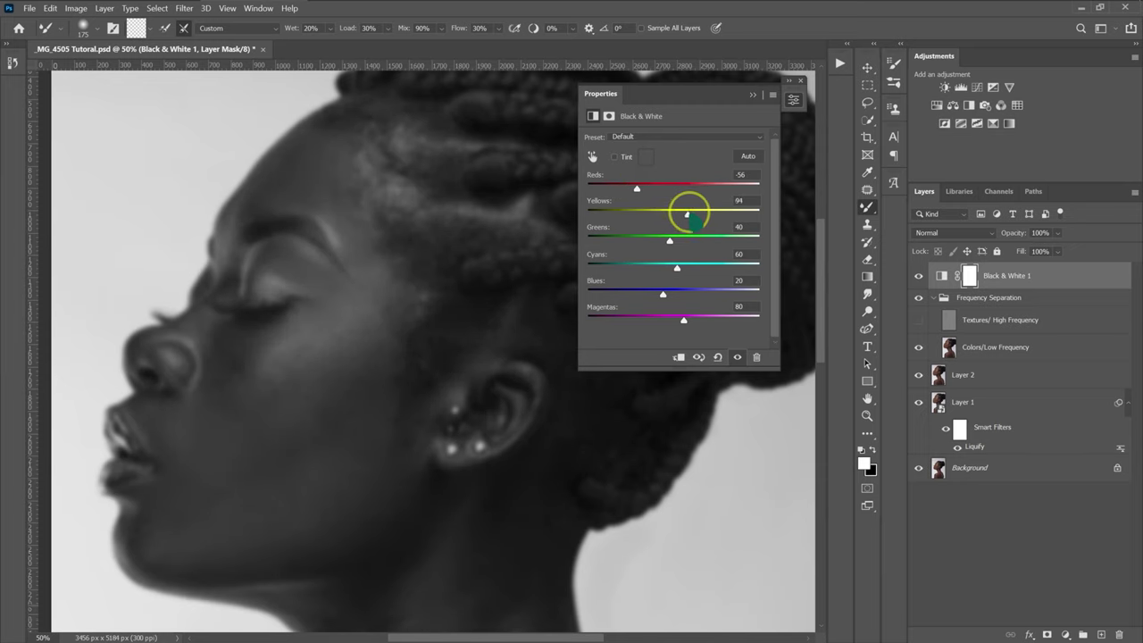
drag(696, 212, 693, 213)
drag(638, 190, 624, 190)
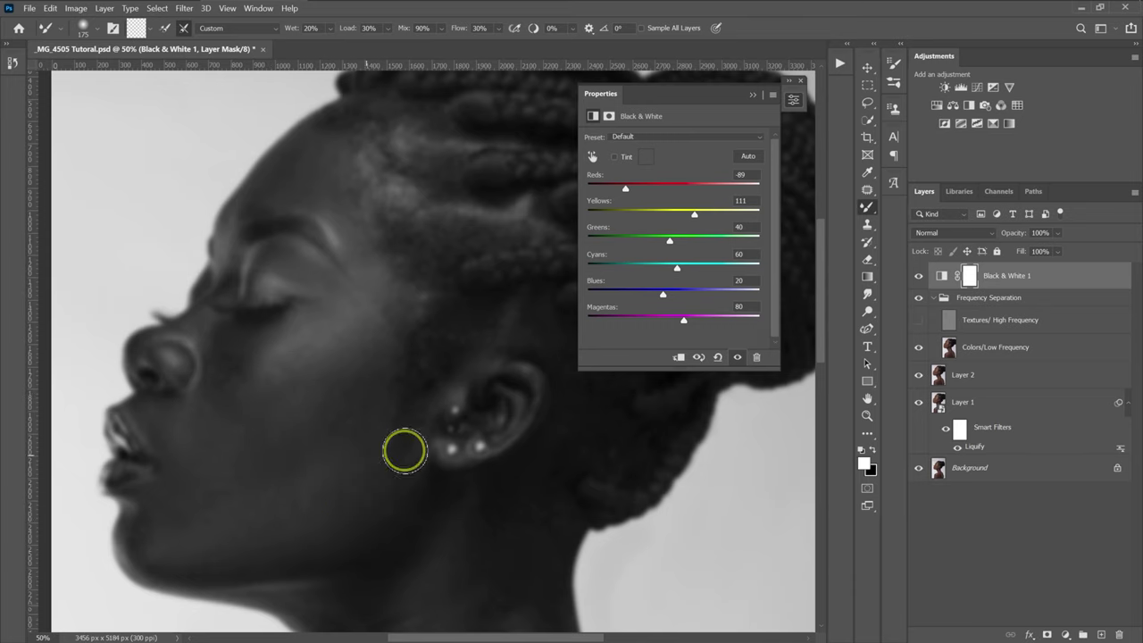
Hide the Black & White adjustment layer and delete it
click(919, 276)
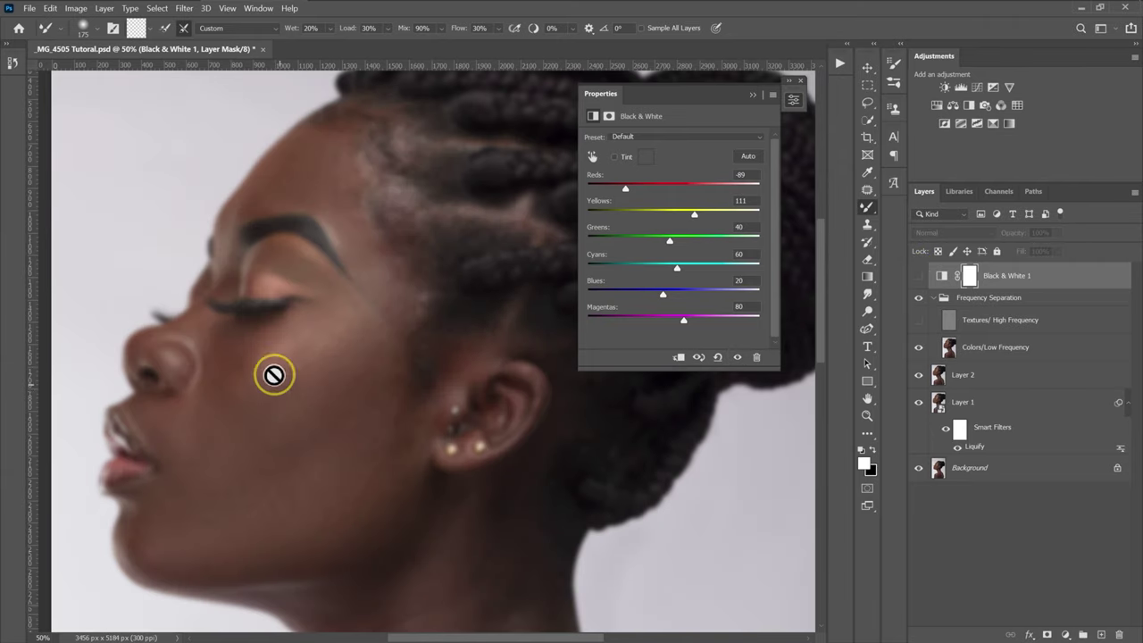
drag(1000, 279, 1119, 634)
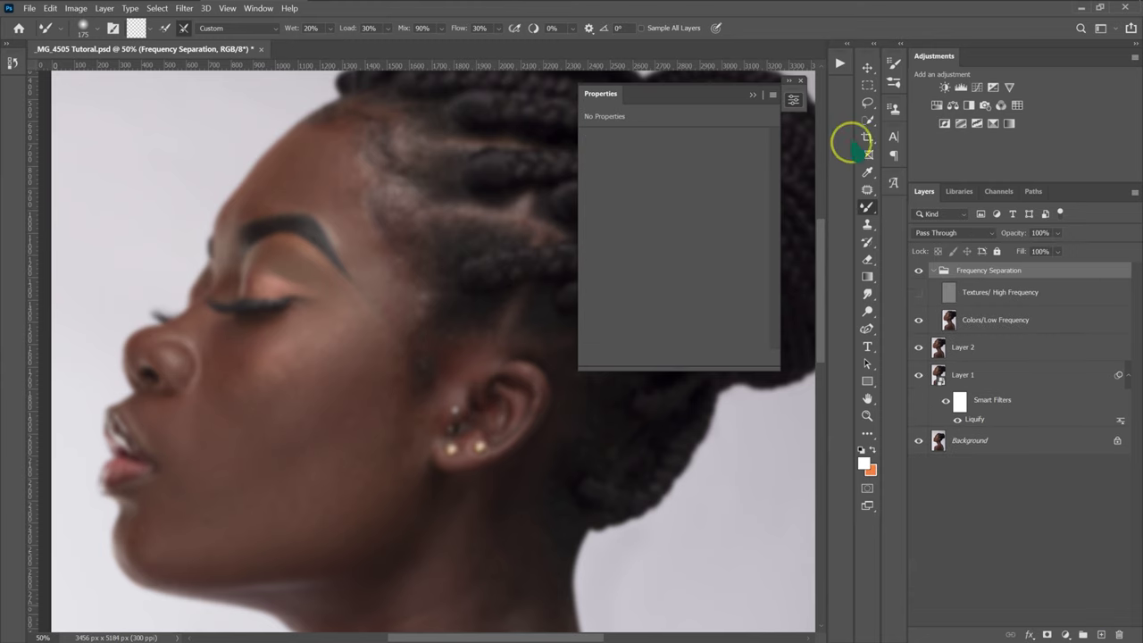
Run the EK Dodge & Burn Check Layers action and move the resulting group above the Frequency Separation group
click(841, 63)
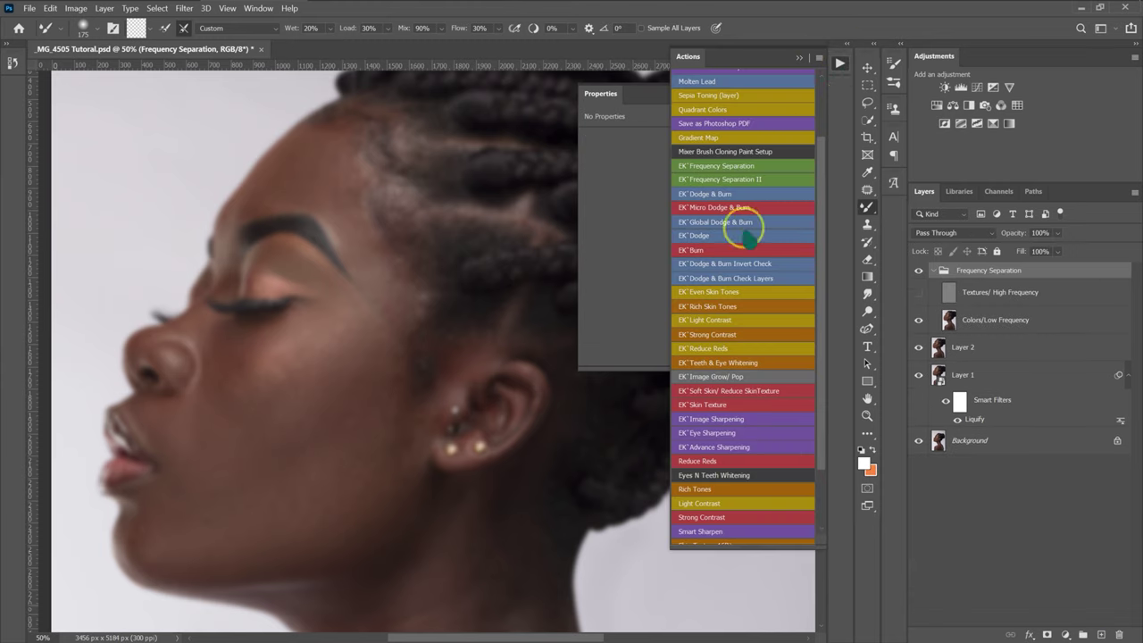
click(705, 279)
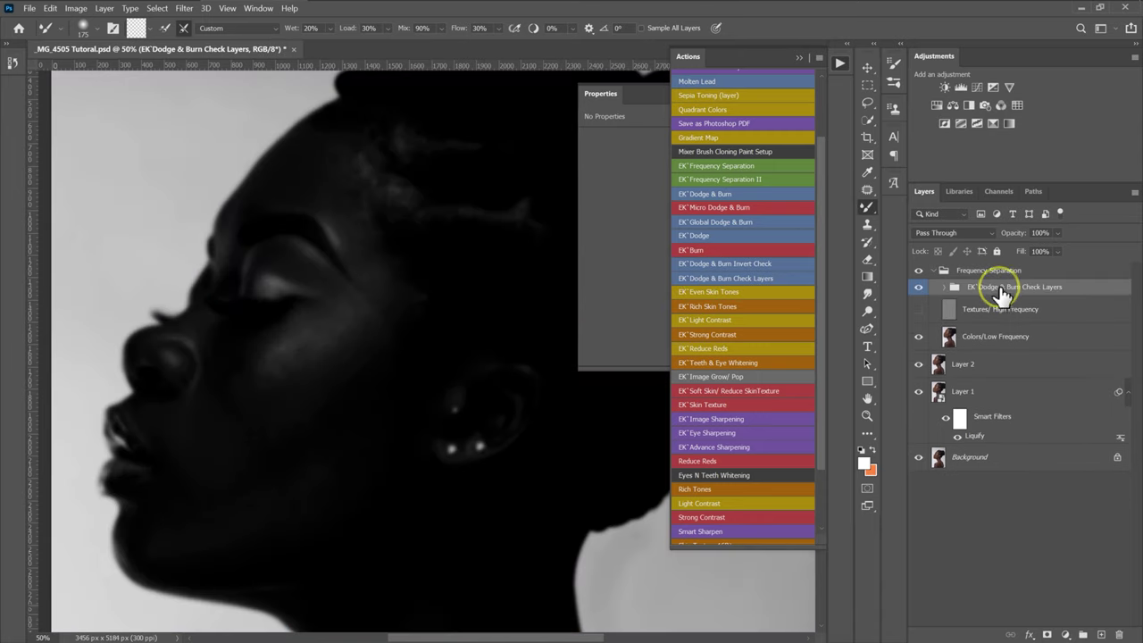
drag(1002, 295, 1000, 258)
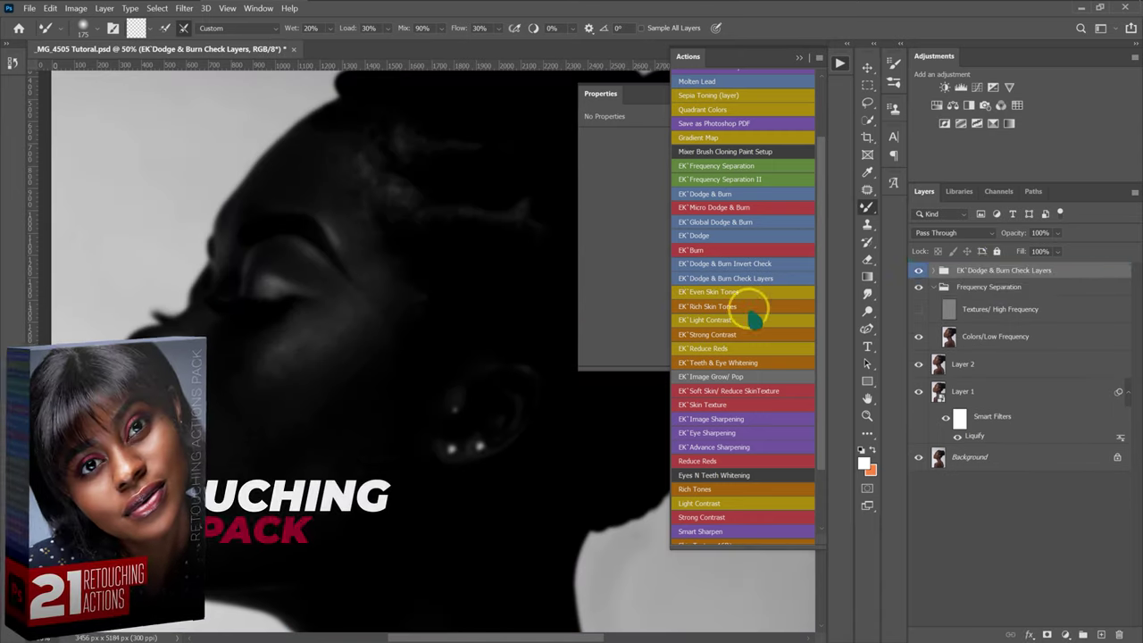
click(800, 59)
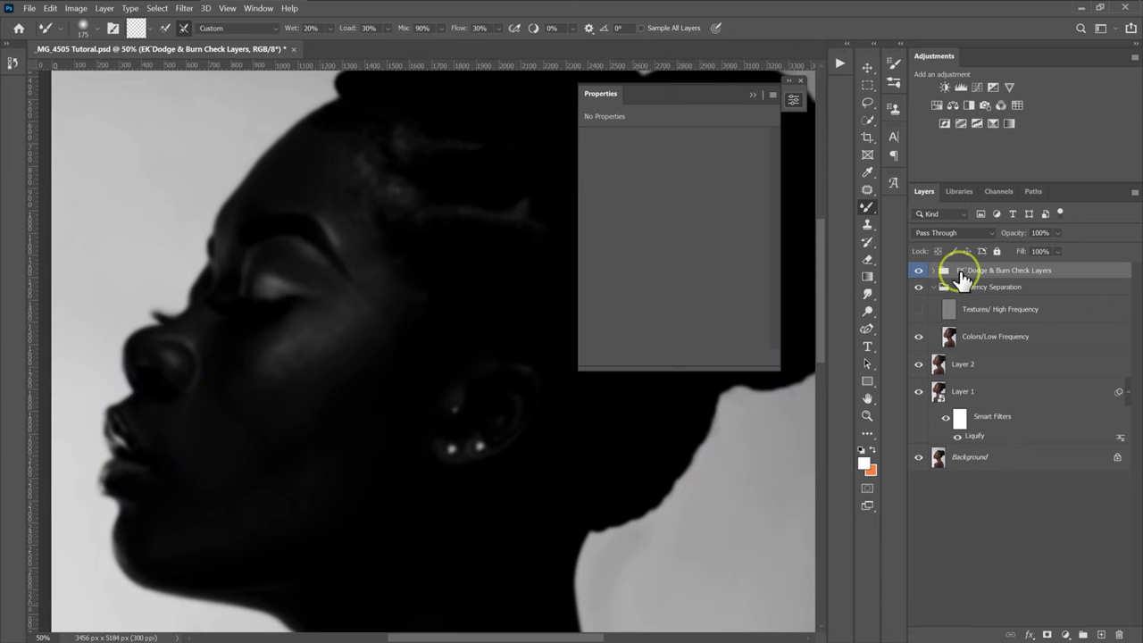
Brighten the check view by setting the Curves 1 point inside the check group to input 116, output 85
click(933, 271)
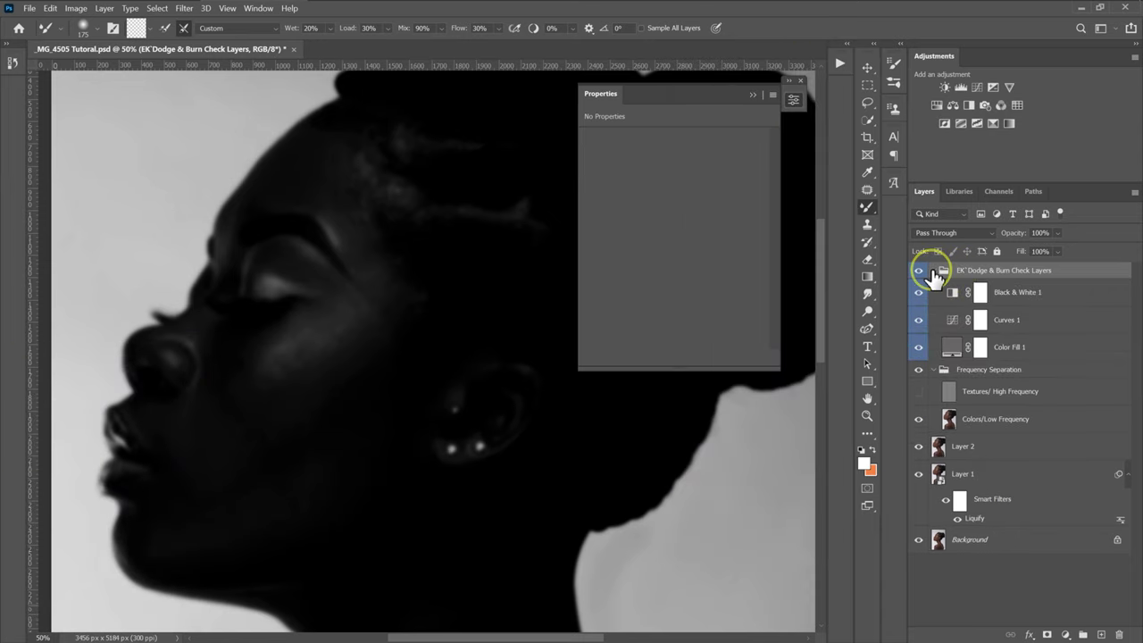
click(954, 329)
drag(683, 287, 682, 265)
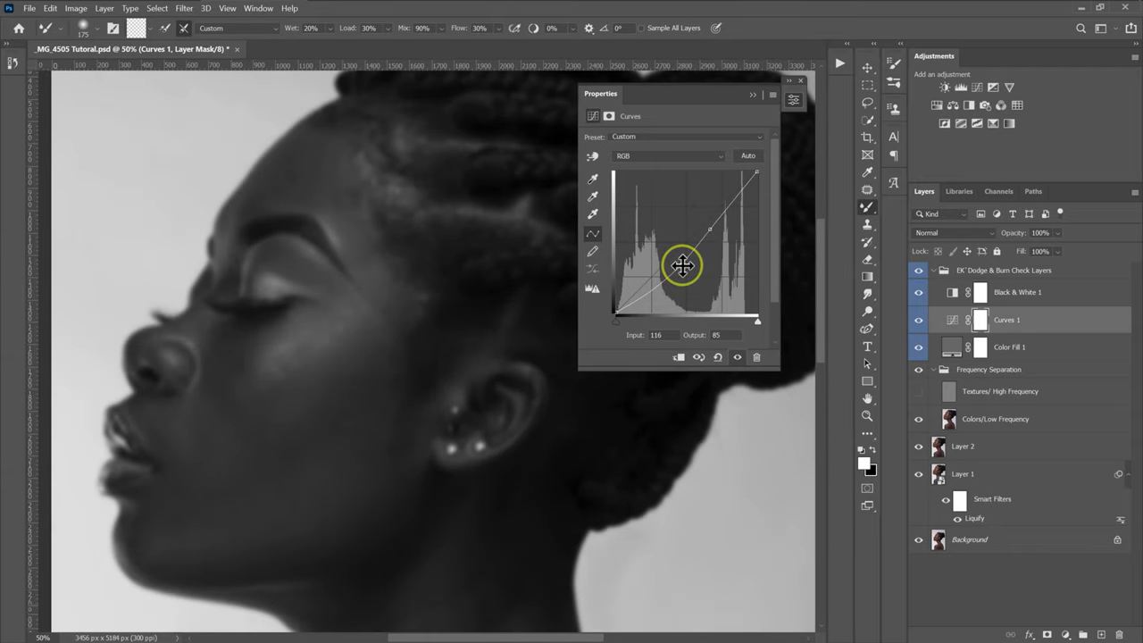
click(933, 270)
On the Colors/Low Frequency layer, blend uneven tones across the cheek, jaw and chin with the Mixer Brush
click(956, 287)
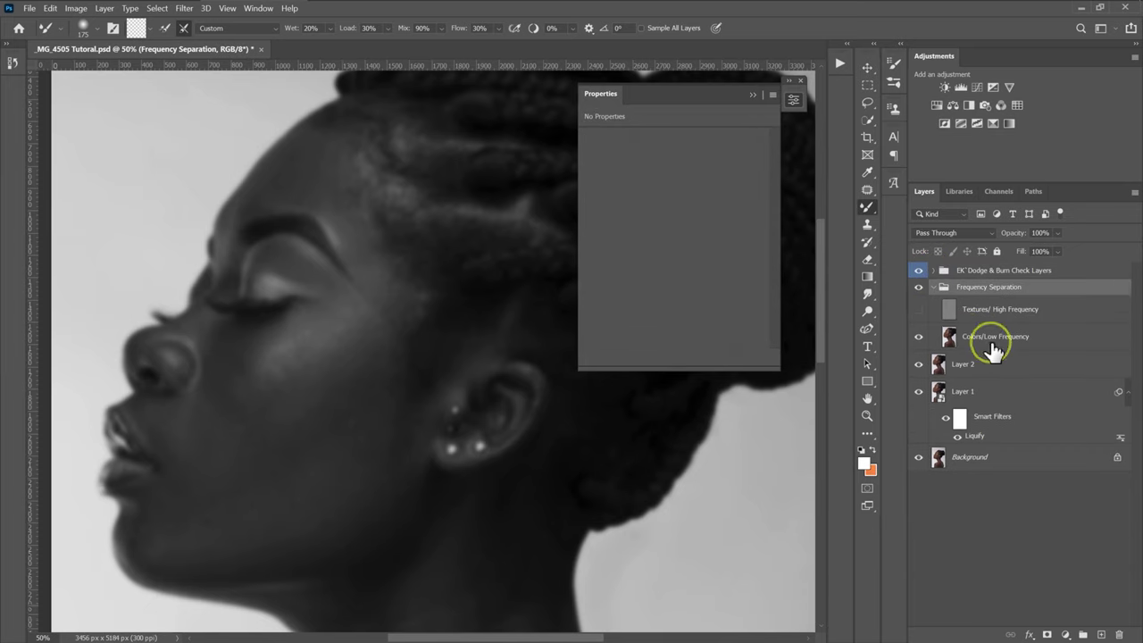
click(994, 340)
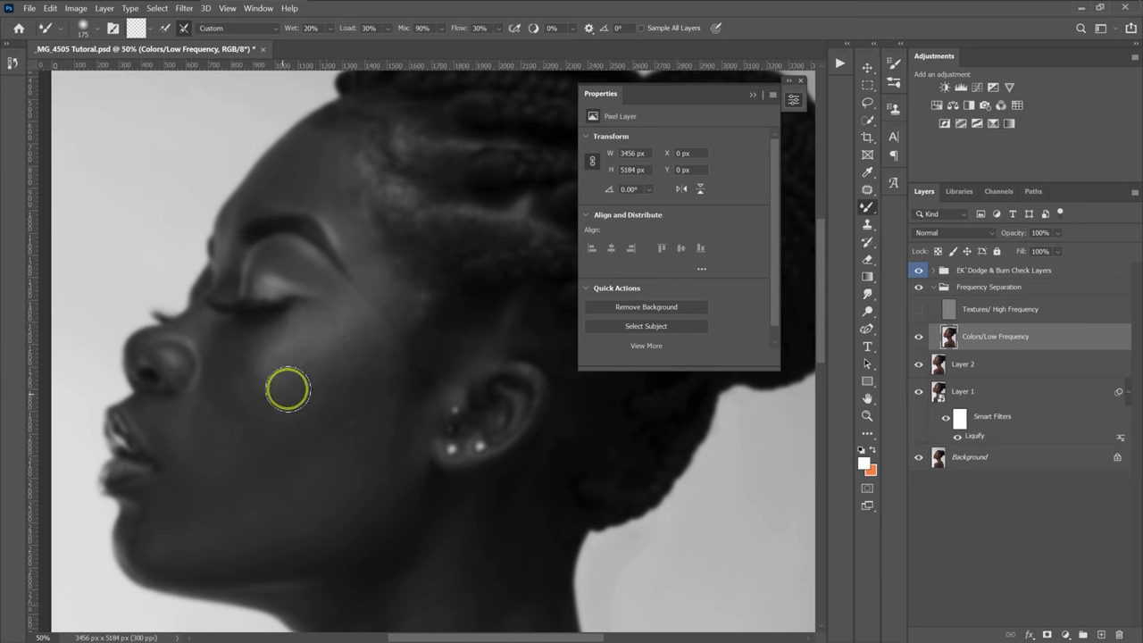
mouse_move(406, 308)
mouse_down()
mouse_move(357, 323)
mouse_move(348, 344)
mouse_move(326, 335)
mouse_move(343, 332)
mouse_move(332, 352)
mouse_move(352, 324)
mouse_move(291, 366)
mouse_move(273, 360)
mouse_move(251, 378)
mouse_move(256, 404)
mouse_move(242, 386)
mouse_move(272, 356)
mouse_move(215, 350)
mouse_move(300, 336)
mouse_move(241, 380)
mouse_up()
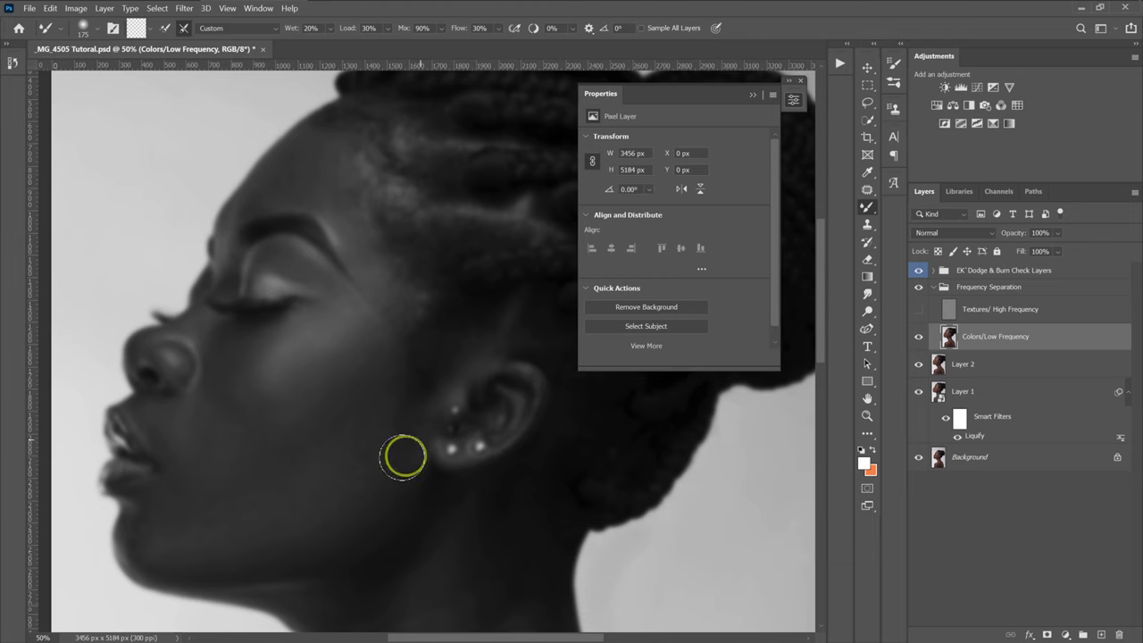
click(345, 503)
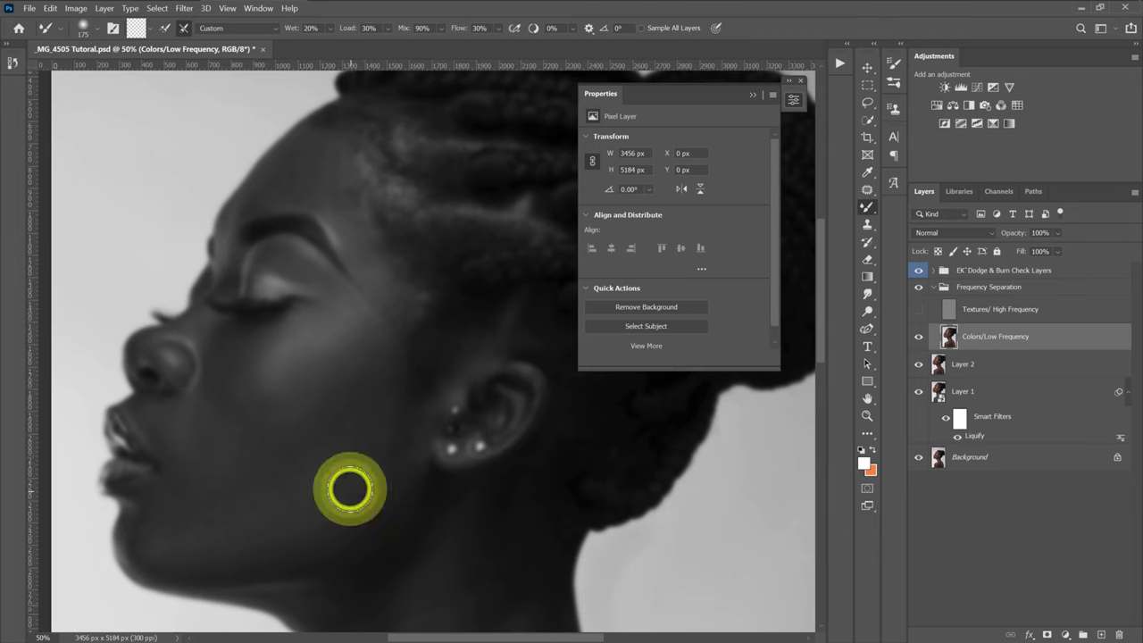
drag(223, 538, 173, 544)
drag(362, 440, 277, 467)
Smooth the cheekbone highlight into the surrounding cheek and down toward the jaw with the Mixer Brush
click(368, 330)
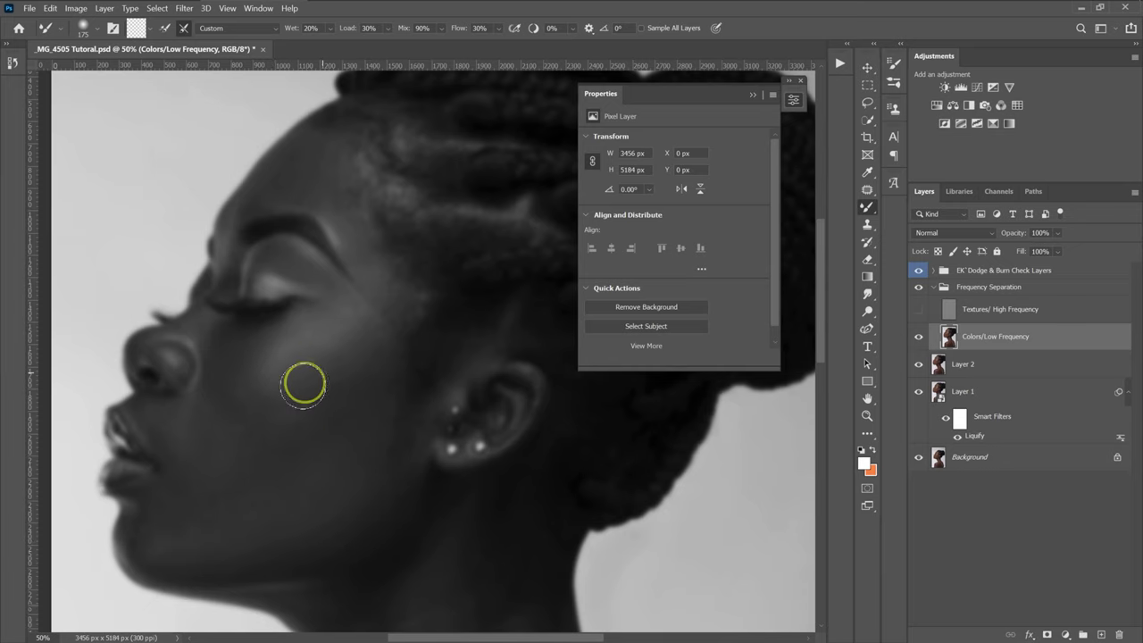
click(265, 344)
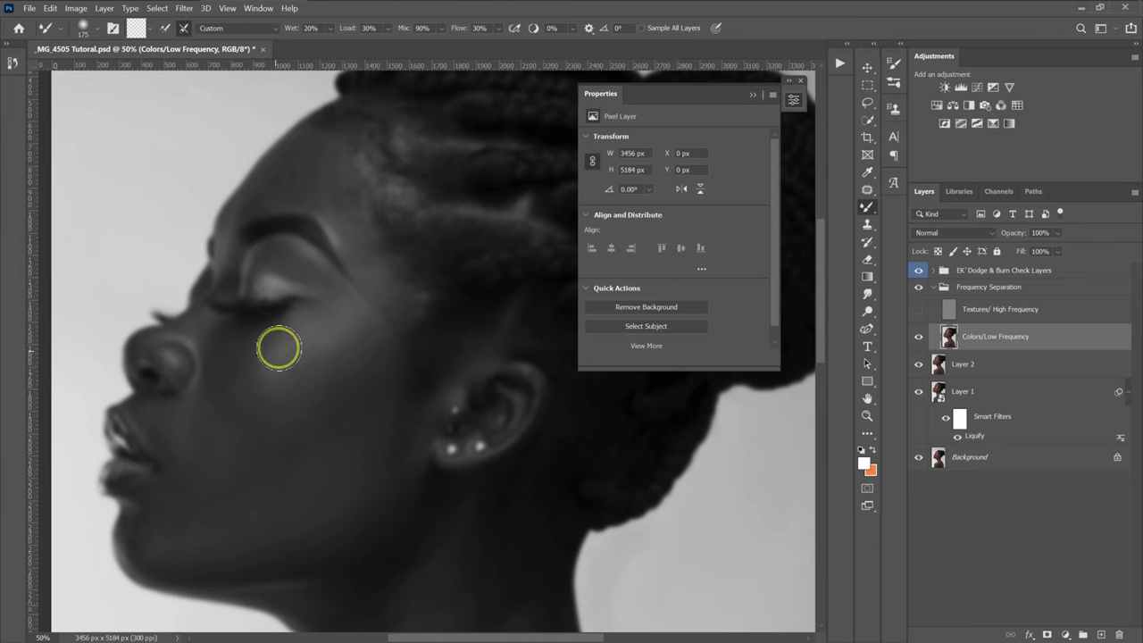
click(360, 350)
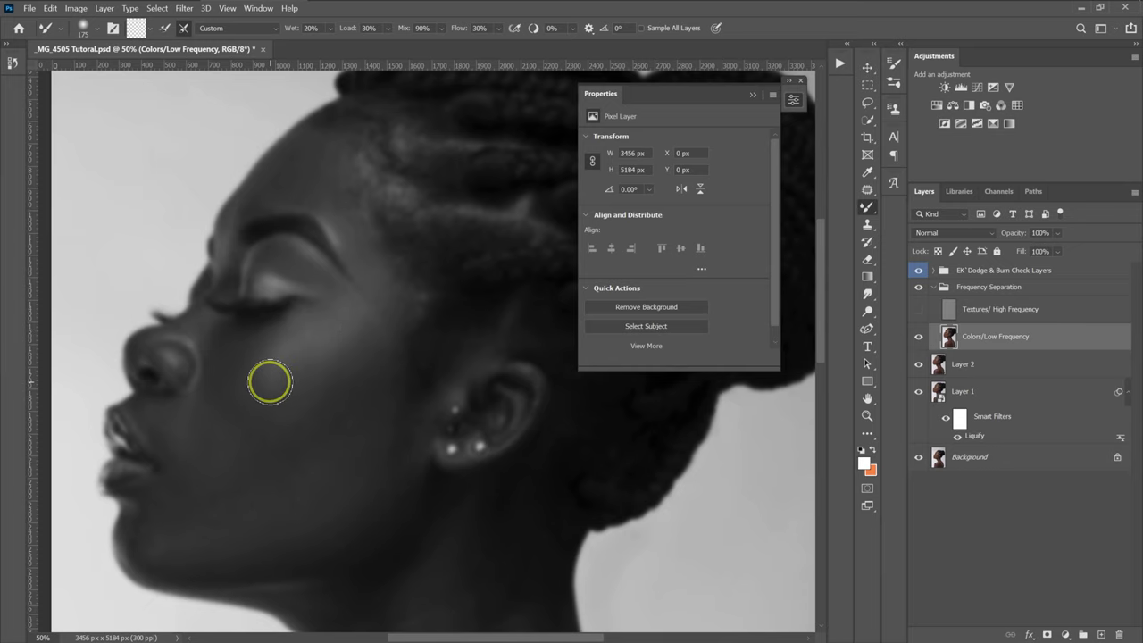
mouse_move(263, 382)
mouse_down()
mouse_move(278, 335)
mouse_move(266, 364)
mouse_up()
mouse_move(343, 390)
mouse_down()
mouse_move(323, 393)
mouse_move(367, 348)
mouse_up()
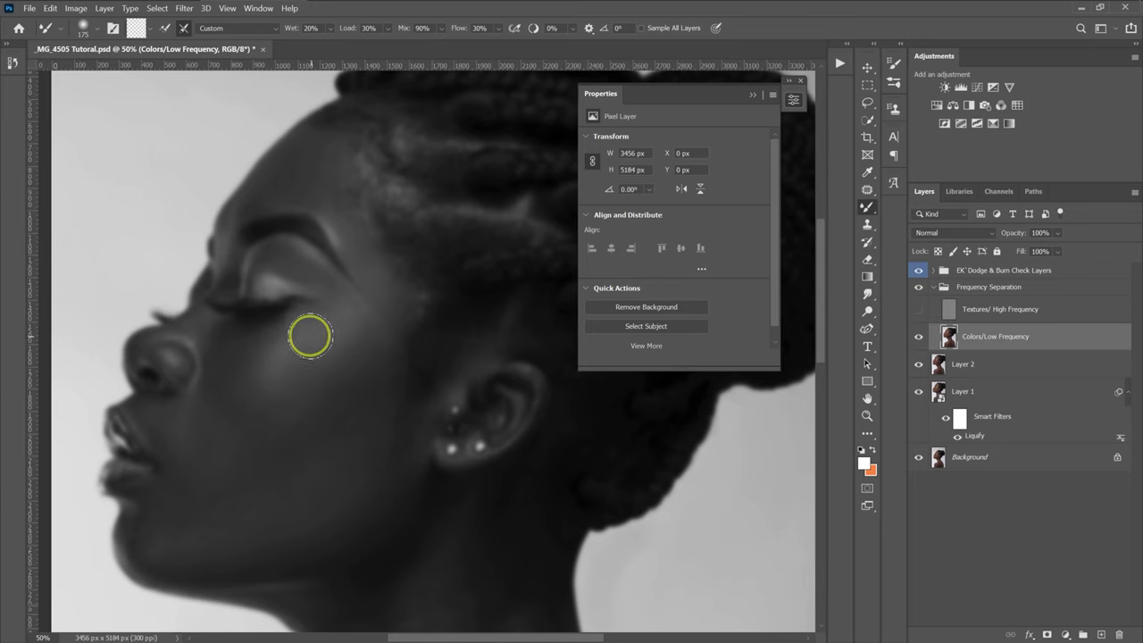
mouse_move(348, 401)
mouse_down()
mouse_move(325, 420)
mouse_move(252, 440)
mouse_move(257, 477)
mouse_move(228, 515)
mouse_move(277, 494)
mouse_move(295, 448)
mouse_move(210, 400)
mouse_move(166, 460)
mouse_move(146, 418)
mouse_move(178, 438)
mouse_move(198, 425)
mouse_move(210, 443)
mouse_move(234, 446)
mouse_move(176, 501)
mouse_move(160, 544)
mouse_move(207, 523)
mouse_move(236, 493)
mouse_move(291, 501)
mouse_move(363, 414)
mouse_move(408, 390)
mouse_move(395, 379)
mouse_move(493, 350)
mouse_move(394, 492)
mouse_up()
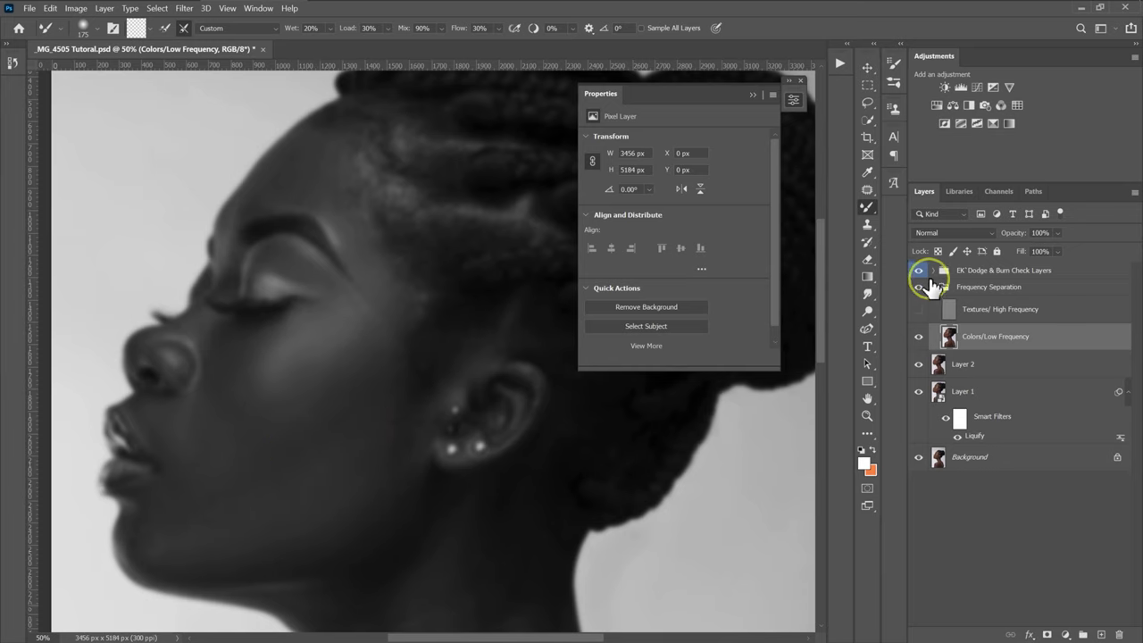
Hide the check layers group, show the Textures/High Frequency layer, and compare the Frequency Separation group off and on
click(919, 271)
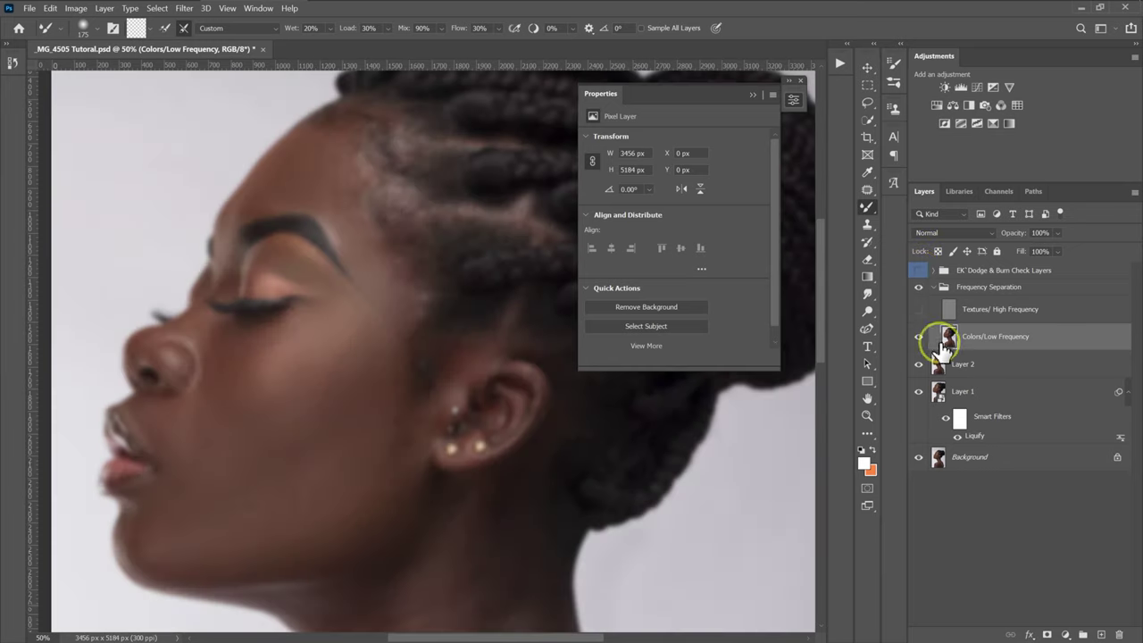
click(919, 309)
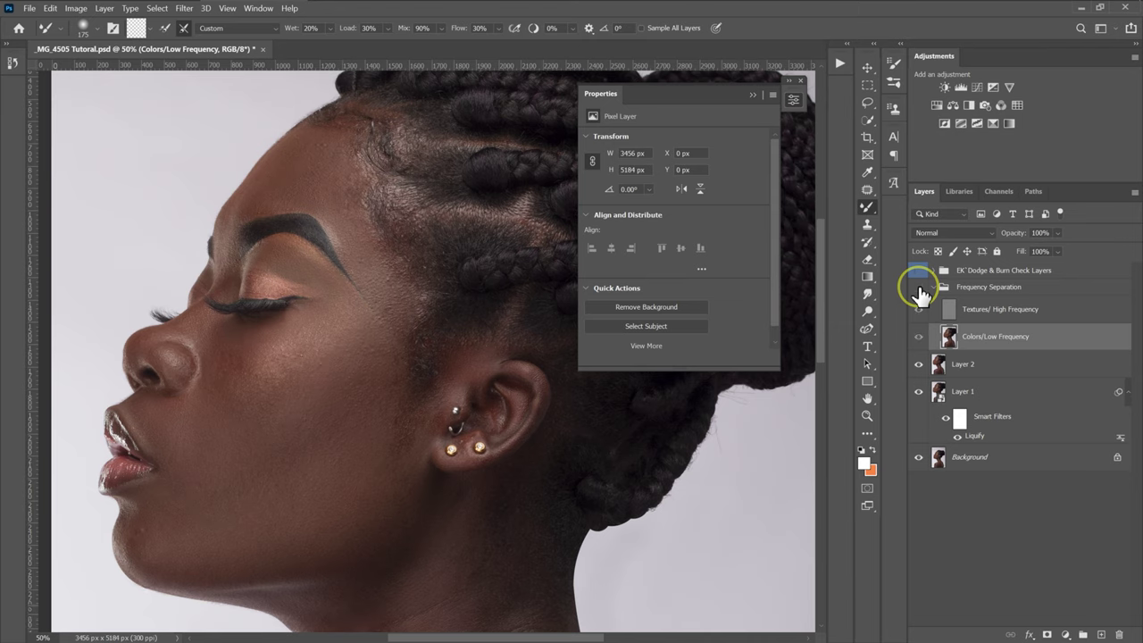
click(919, 287)
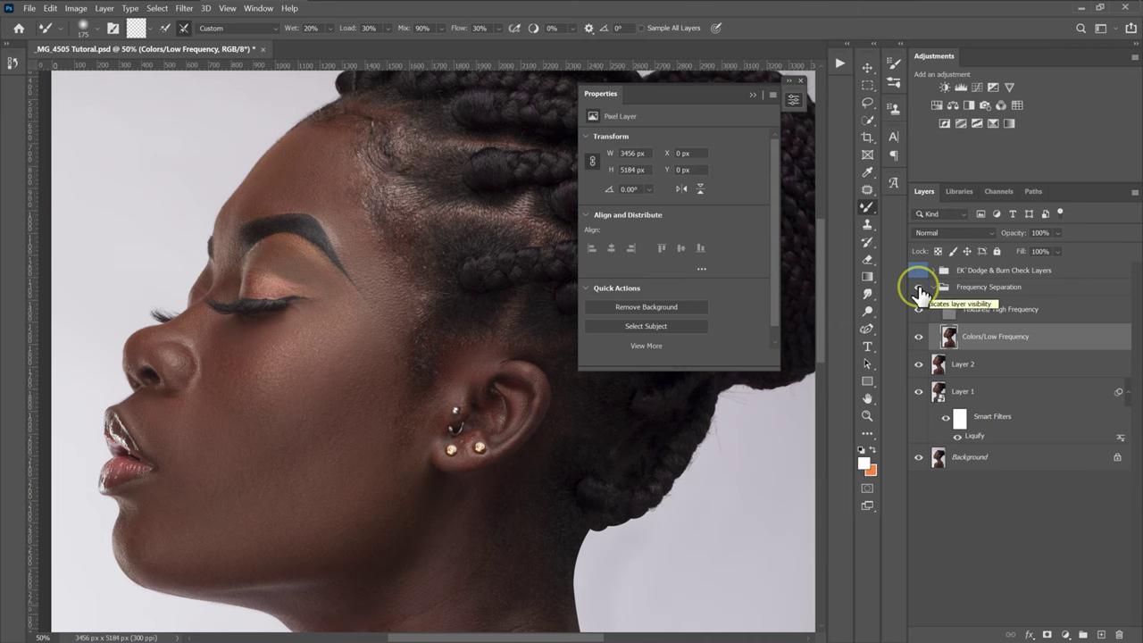
Blend the skin tones on the forehead and around the nose bridge with the Mixer Brush
click(311, 193)
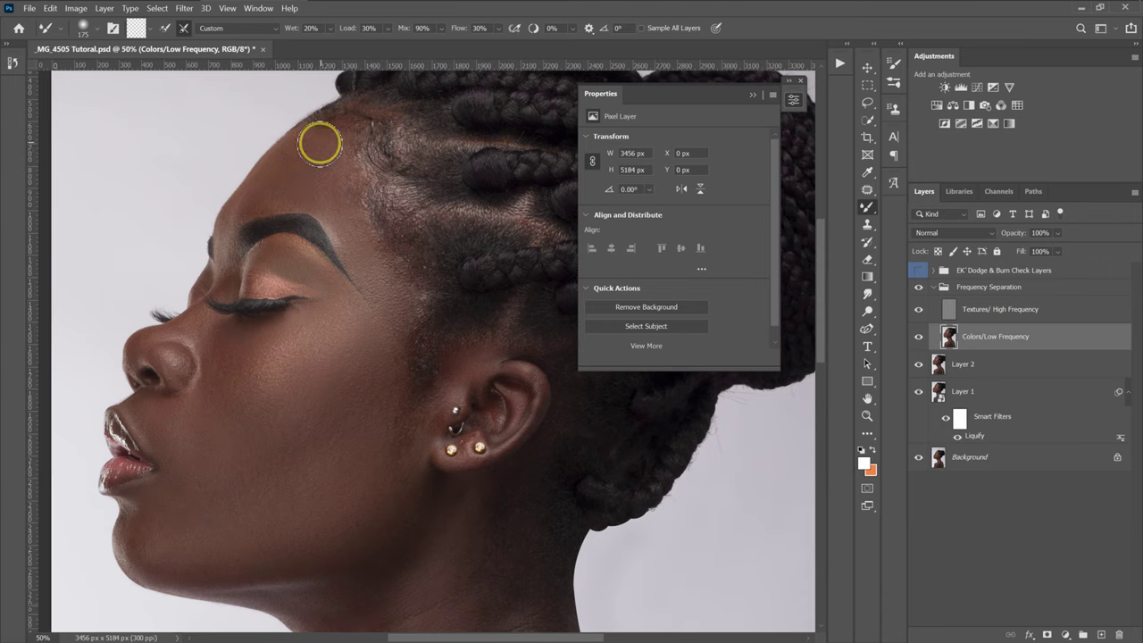
scroll(301, 179, down, 4)
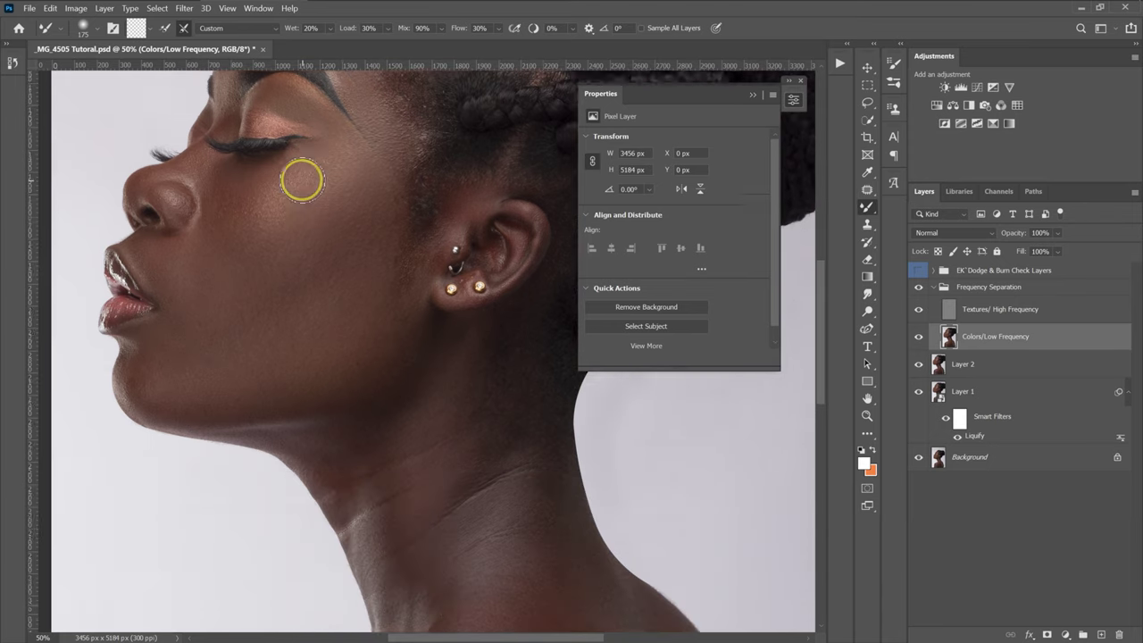
scroll(220, 303, up, 2)
drag(209, 214, 166, 226)
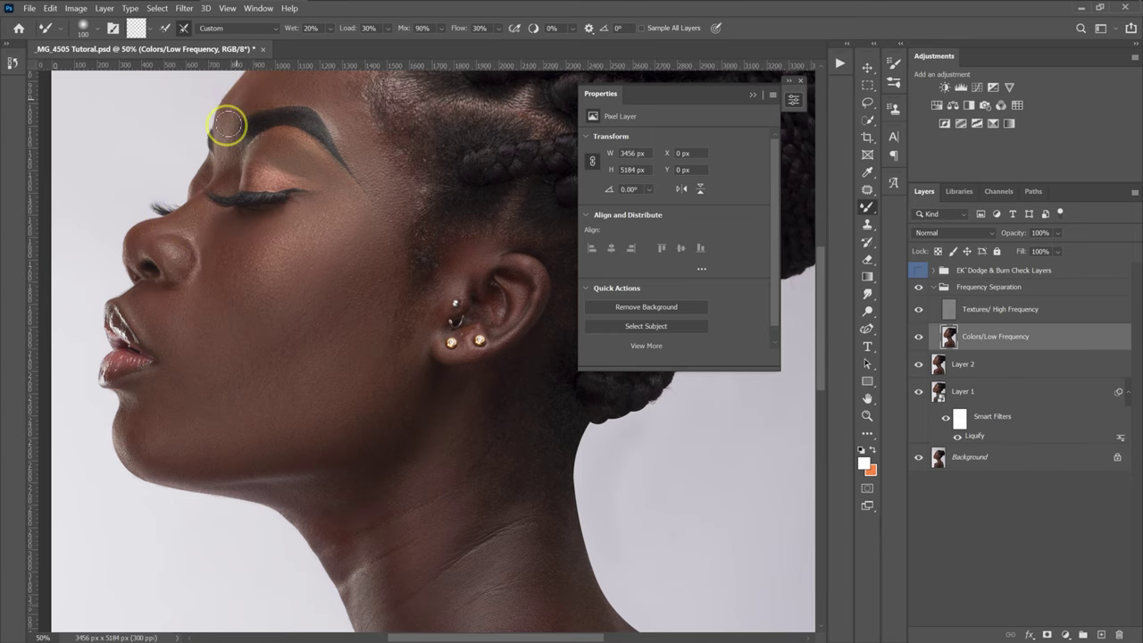
Set the Mixer Brush size to 175 px and blend the tones on the chin and along the neck creases
scroll(242, 179, down, 5)
key(bracketright)
key(bracketright)
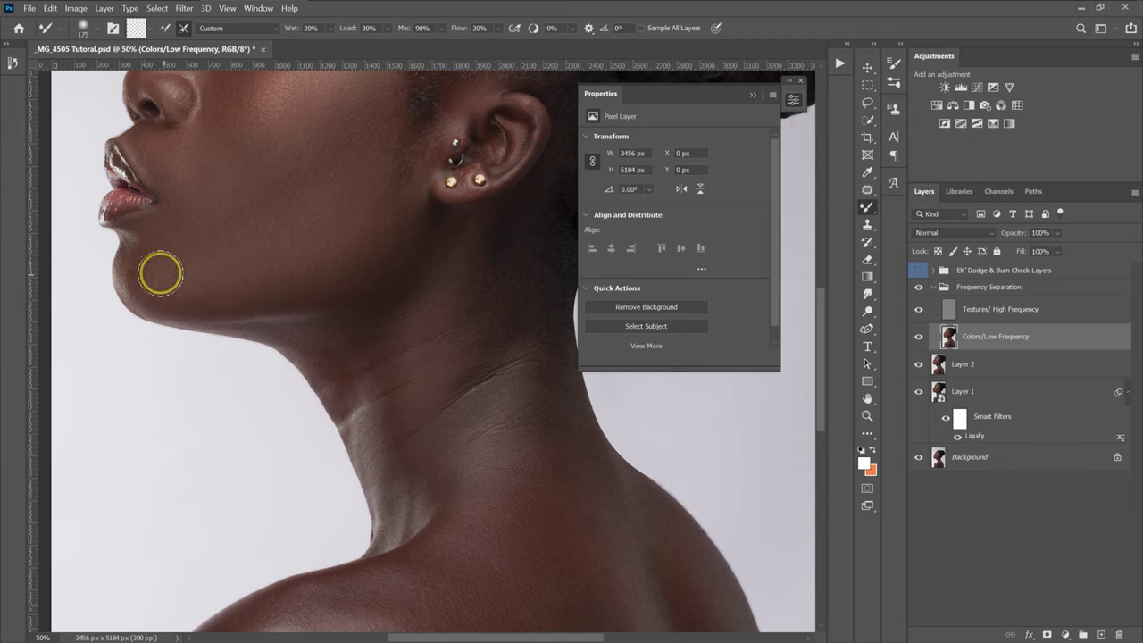
drag(138, 243, 164, 296)
scroll(217, 312, down, 4)
mouse_move(363, 316)
mouse_down()
mouse_move(426, 290)
mouse_move(443, 256)
mouse_up()
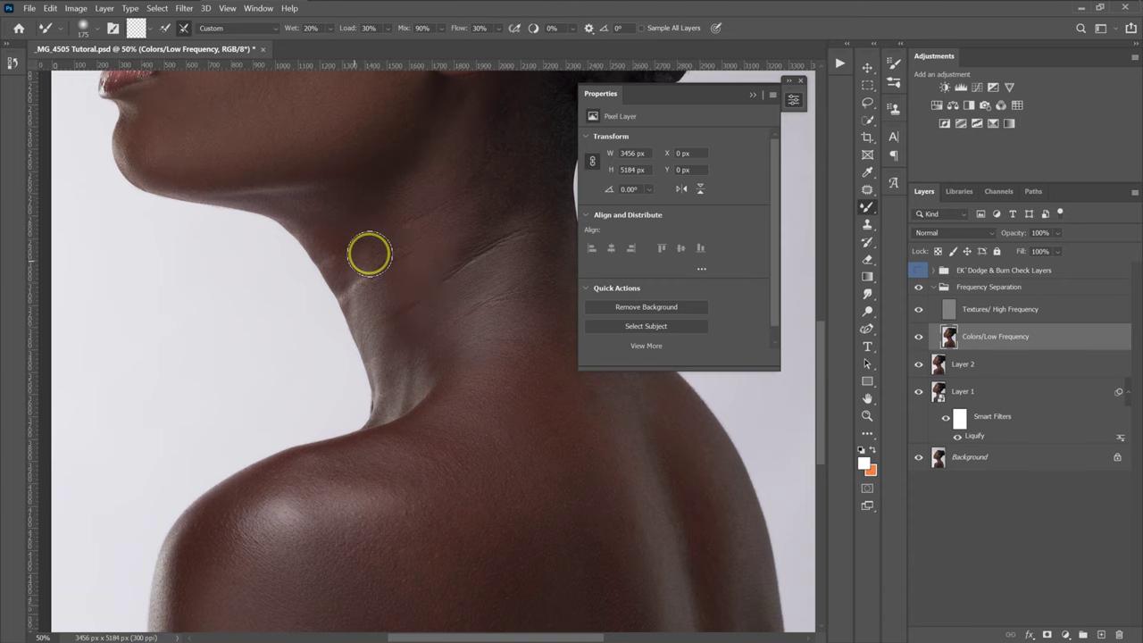
mouse_move(393, 355)
mouse_down()
mouse_move(431, 363)
mouse_move(436, 314)
mouse_move(465, 267)
mouse_up()
Collapse the layer properties and compare the whole portrait with the Frequency Separation group off and on
key(ctrl+minus)
key(ctrl+minus)
key(ctrl+minus)
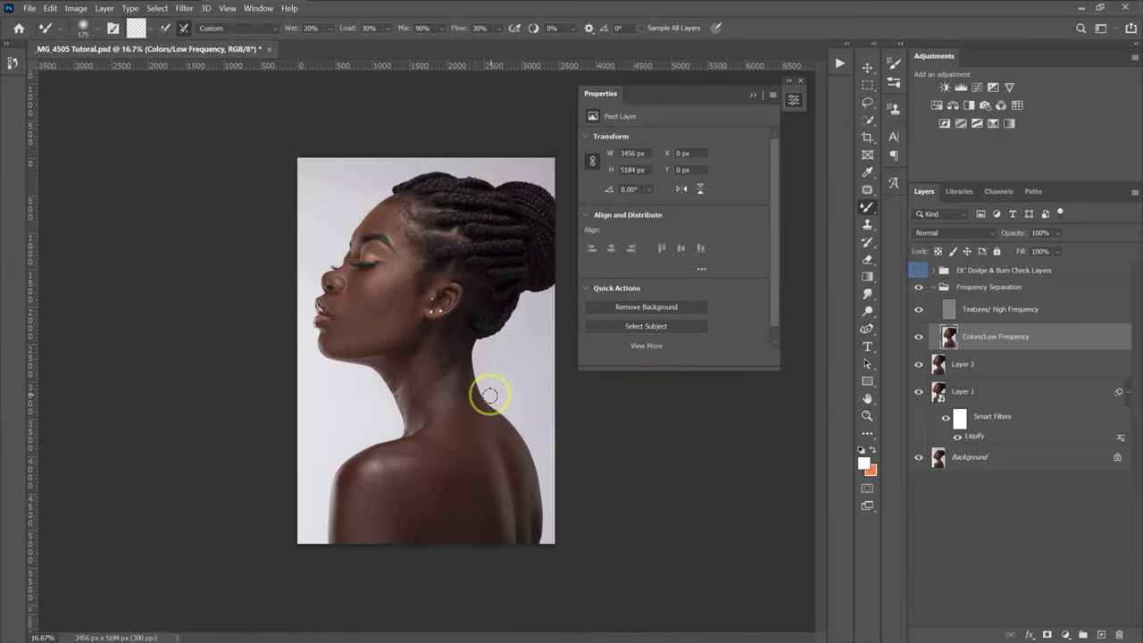
key(ctrl+plus)
click(753, 94)
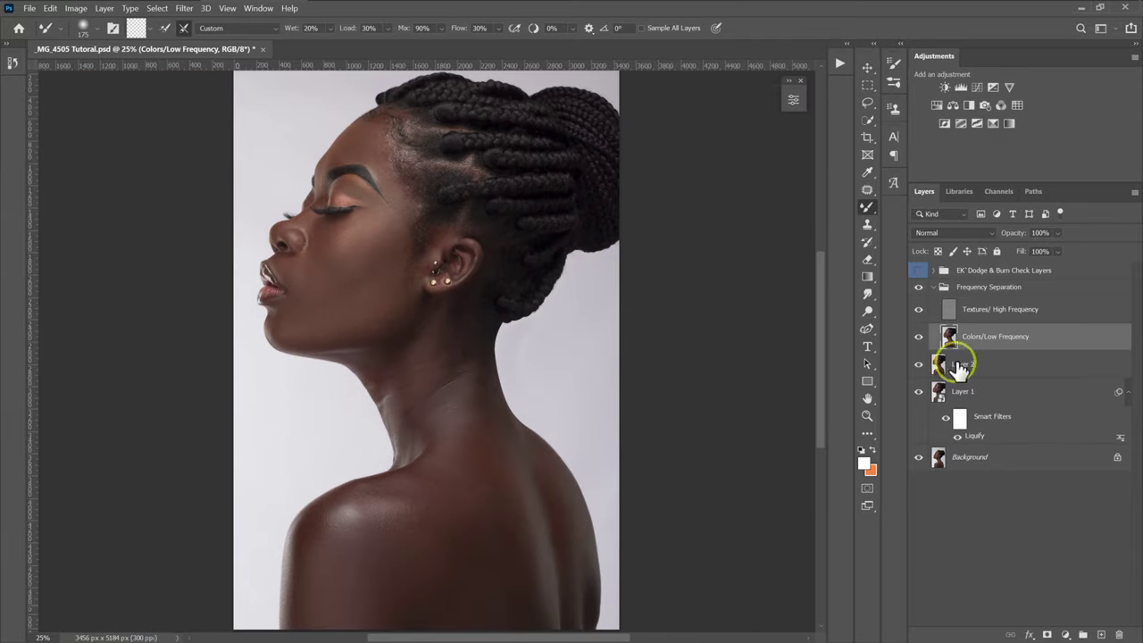
click(919, 287)
click(919, 287)
With a larger Mixer Brush and the Textures/High Frequency layer hidden, blend the tones across the shoulder and back
key(bracketright)
mouse_move(478, 470)
mouse_down()
mouse_move(486, 497)
mouse_move(511, 471)
mouse_up()
click(919, 309)
drag(463, 486, 319, 536)
mouse_move(340, 628)
mouse_down()
mouse_move(348, 522)
mouse_move(448, 488)
mouse_move(335, 520)
mouse_move(400, 582)
mouse_up()
mouse_move(382, 632)
mouse_down()
mouse_move(479, 530)
mouse_move(536, 602)
mouse_move(506, 465)
mouse_move(559, 474)
mouse_move(577, 608)
mouse_move(564, 518)
mouse_move(510, 403)
mouse_move(401, 432)
mouse_move(477, 416)
mouse_move(379, 375)
mouse_up()
Reduce the Mixer Brush to 175 px and blend the shadow tones below the jaw on the upper neck
key(bracketleft)
key(bracketleft)
key(bracketleft)
key(bracketleft)
key(ctrl+plus)
key(bracketleft)
mouse_move(335, 348)
mouse_down()
mouse_move(320, 370)
mouse_move(386, 369)
mouse_up()
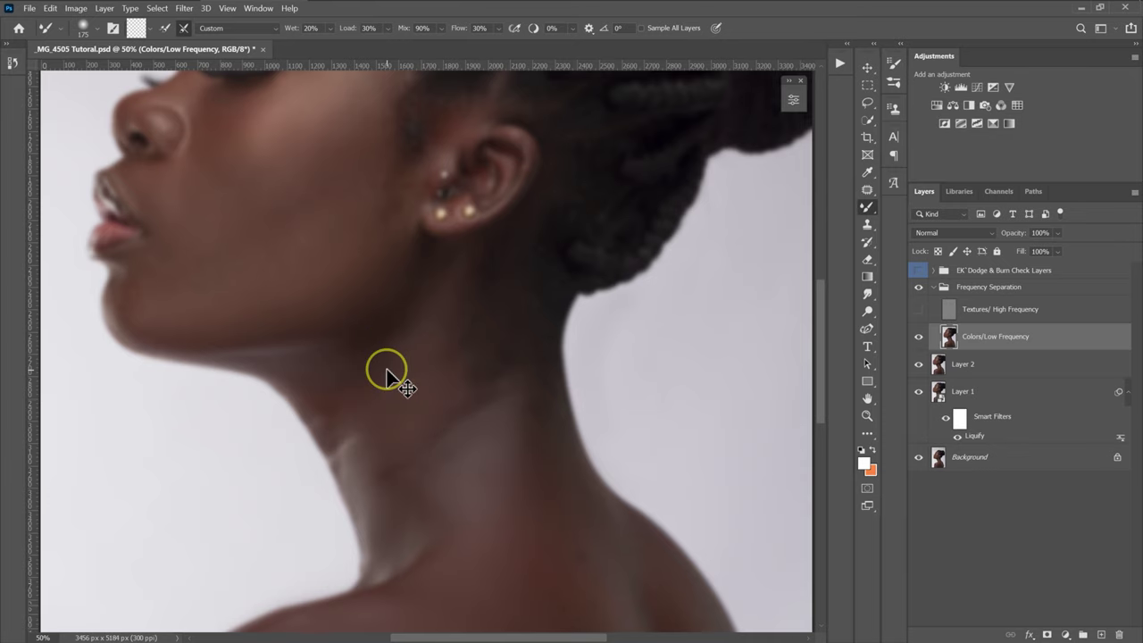
Show the Textures/High Frequency layer and compare the full portrait with the Frequency Separation group off and on
key(ctrl+minus)
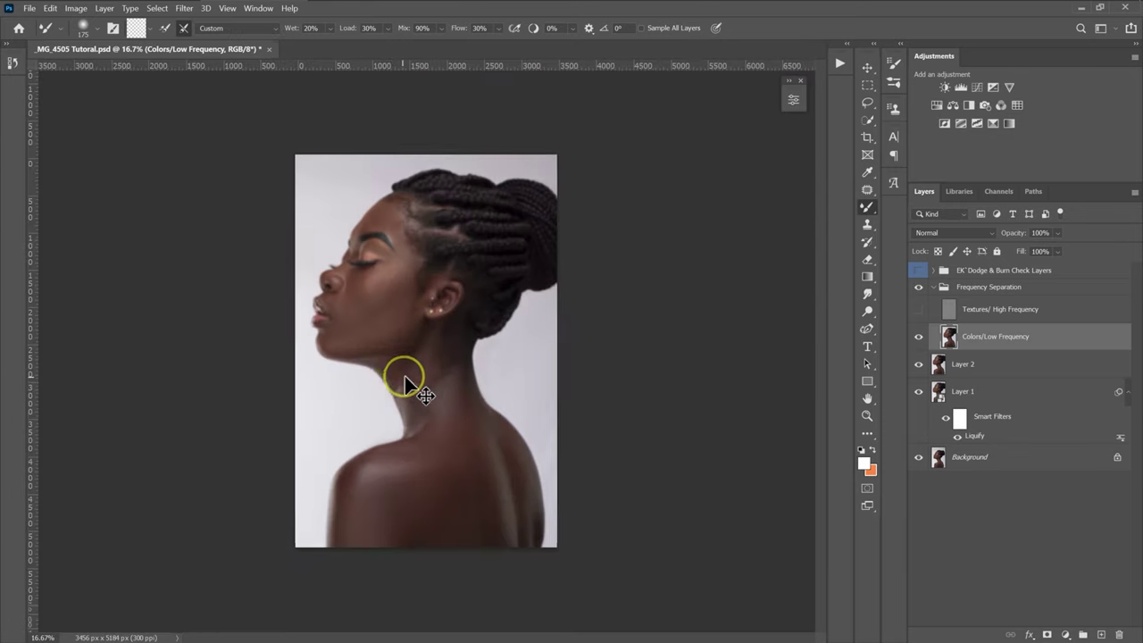
click(919, 310)
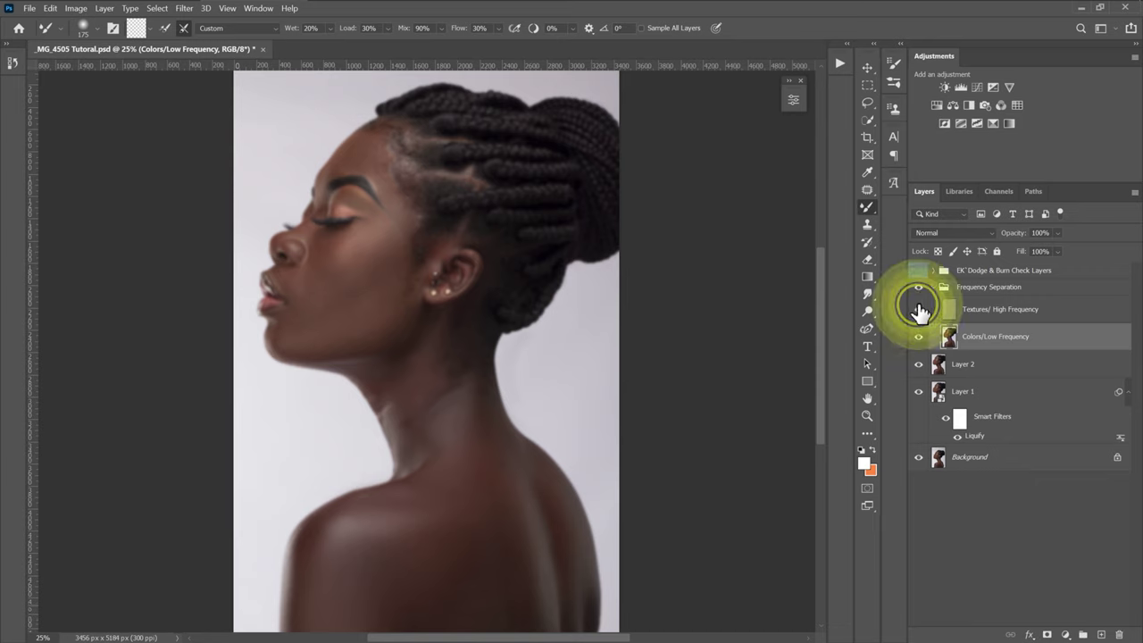
click(919, 287)
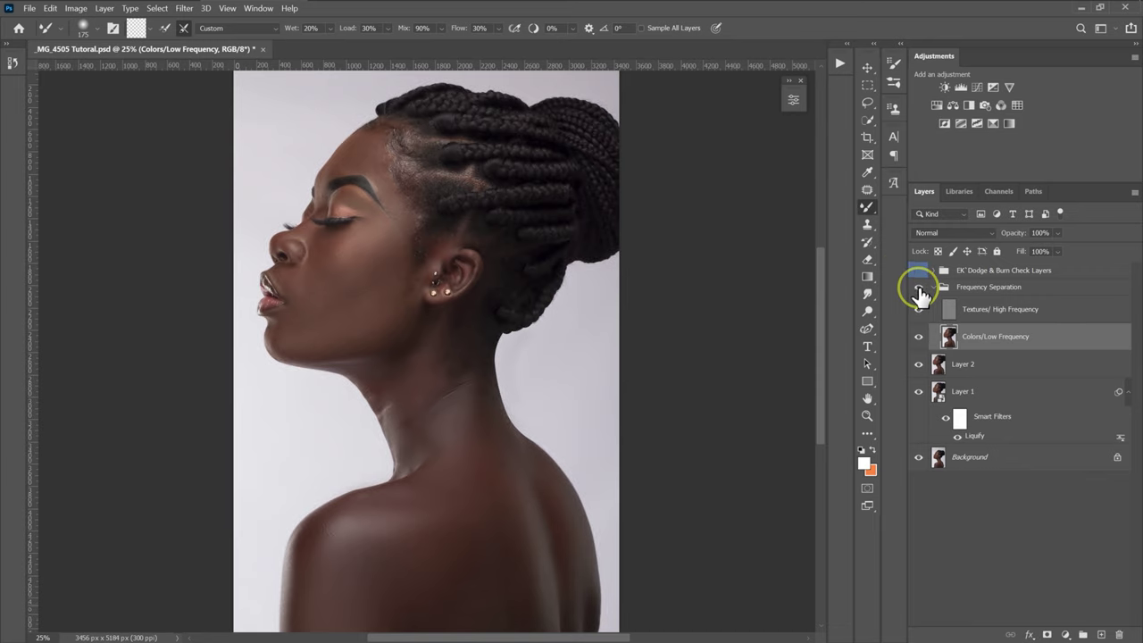
click(919, 287)
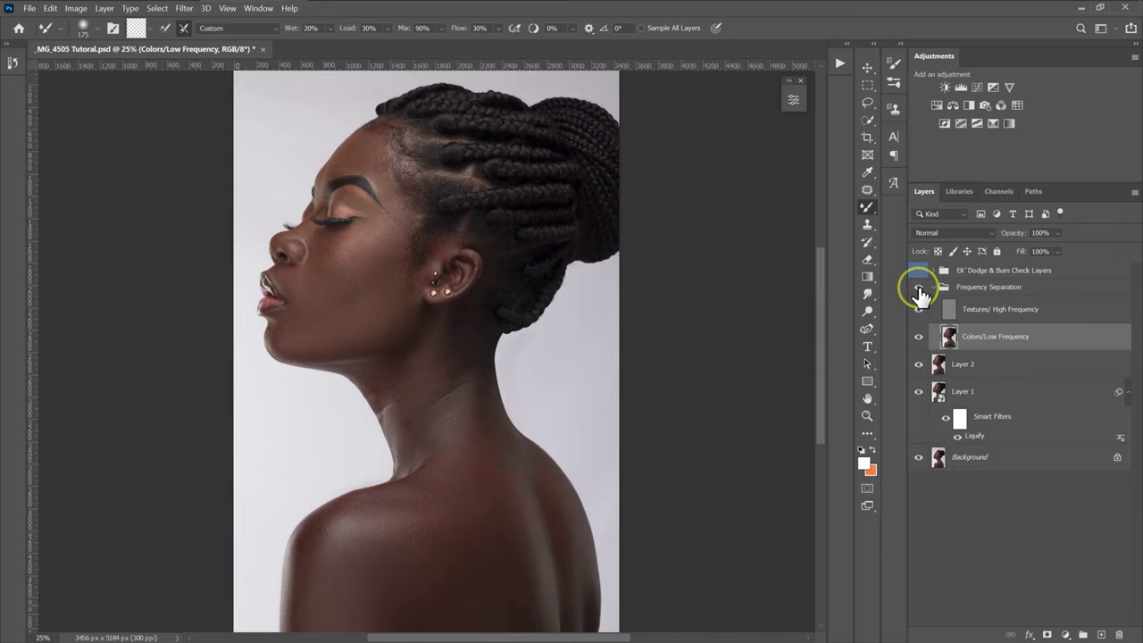